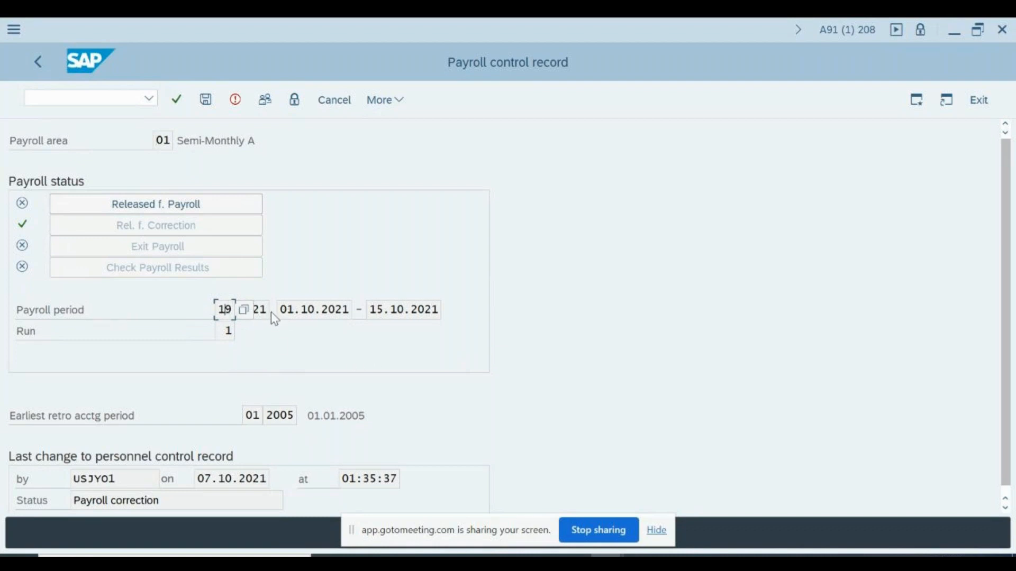
Check the period 19/2021 control record for payroll area 01 (retro year 2005) and save it in Payroll correction status
click(256, 309)
click(314, 312)
click(294, 416)
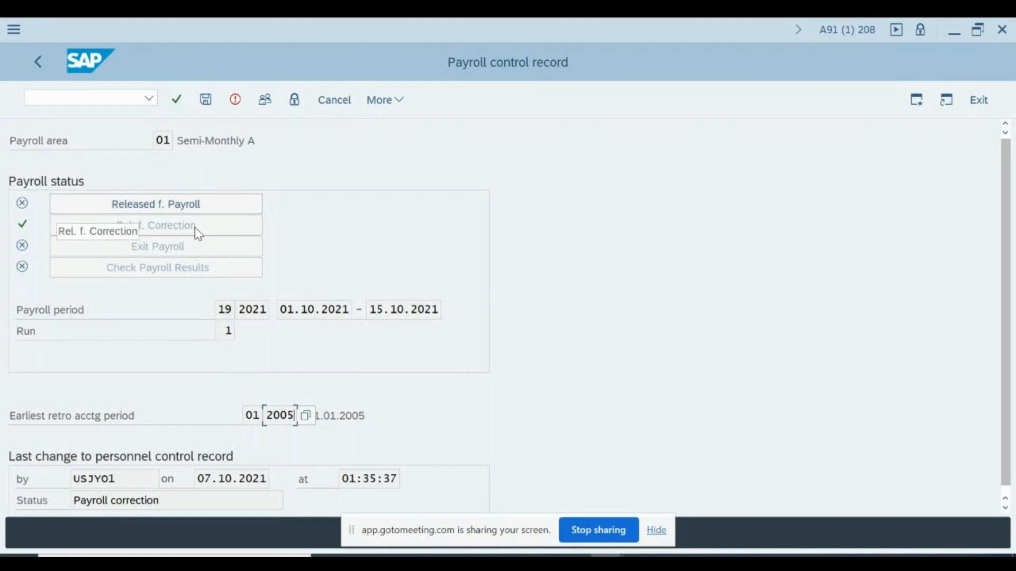
click(167, 140)
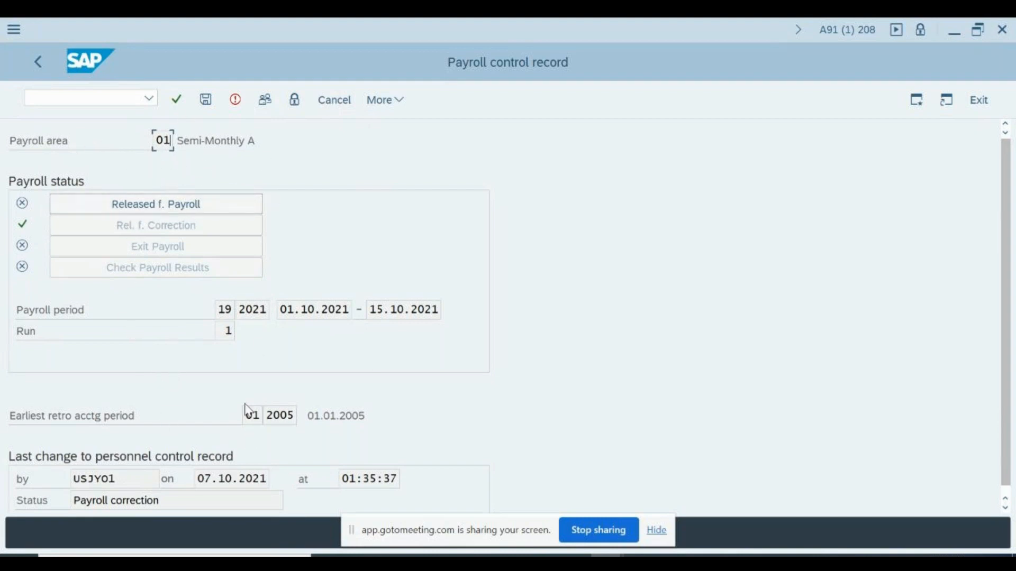
click(120, 479)
click(206, 101)
Release payroll area 01 for payroll and save the control record
click(237, 100)
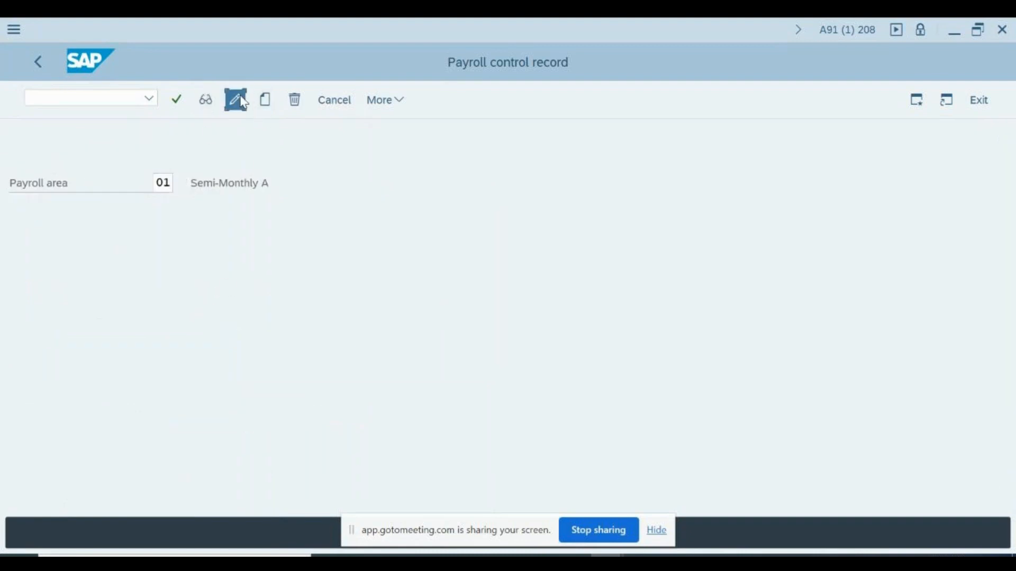
click(135, 211)
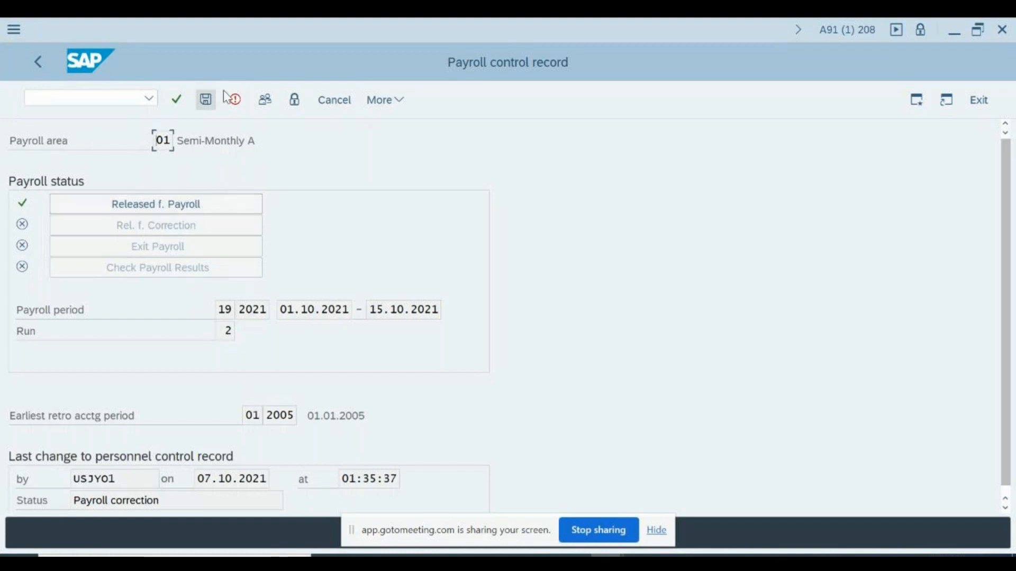
click(206, 101)
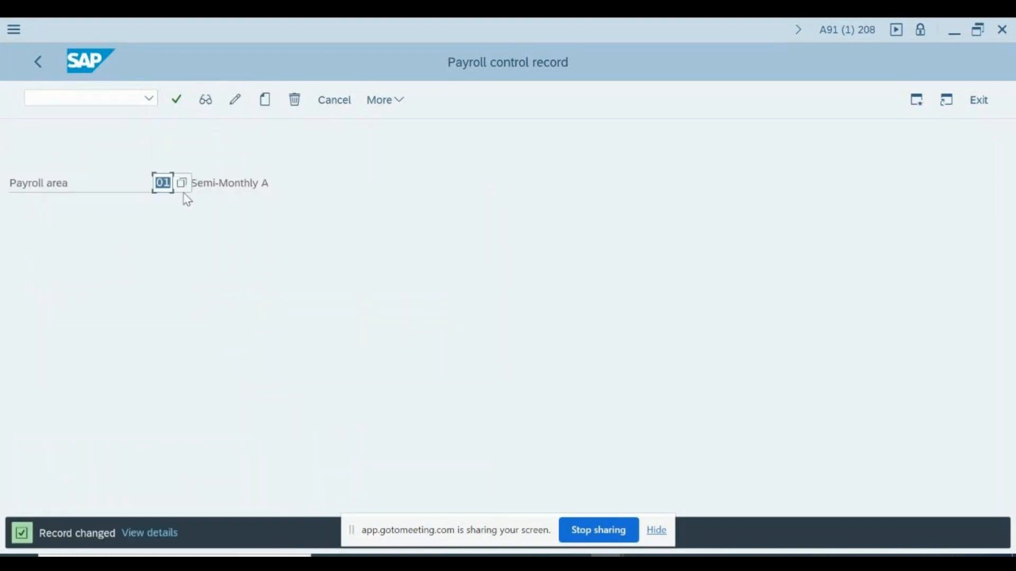
Set the control record back to Released for Correction, save it, and reopen it for change
click(237, 104)
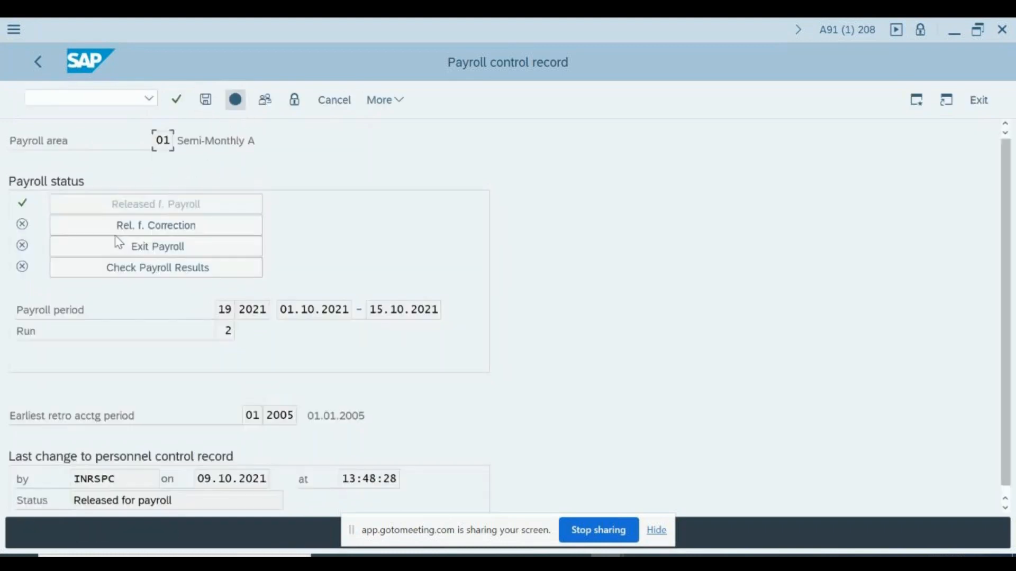
click(184, 229)
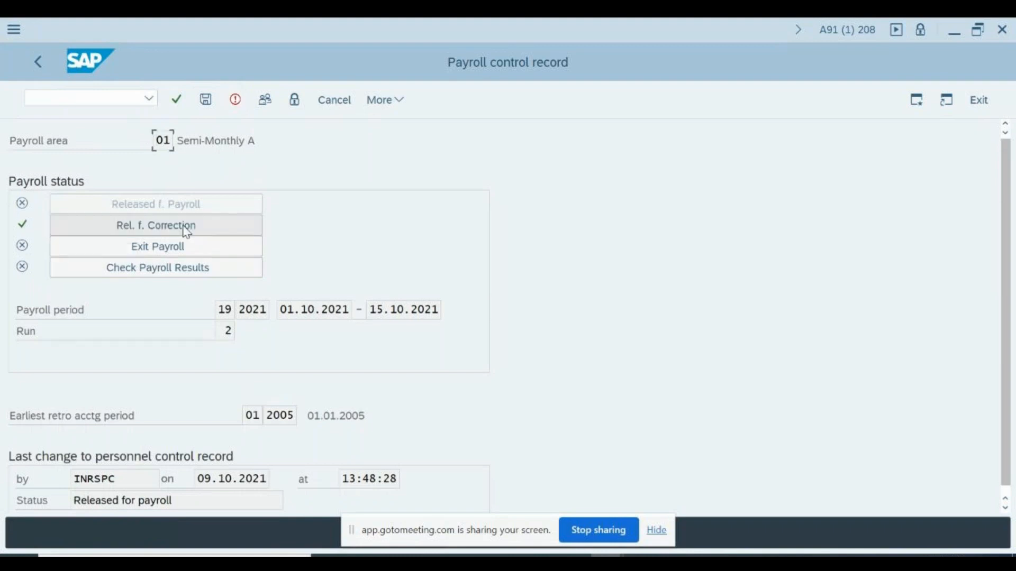
click(206, 100)
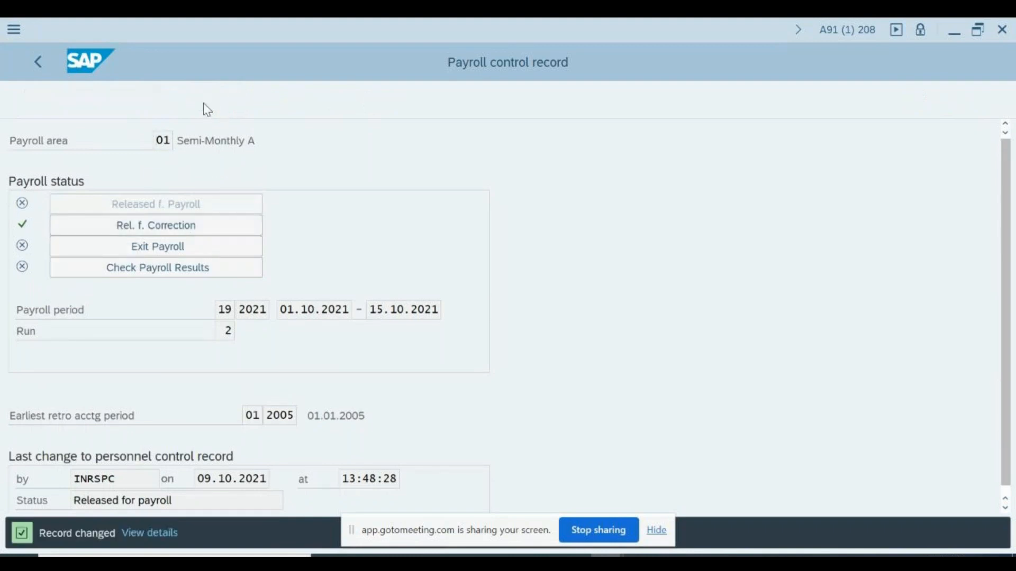
click(237, 102)
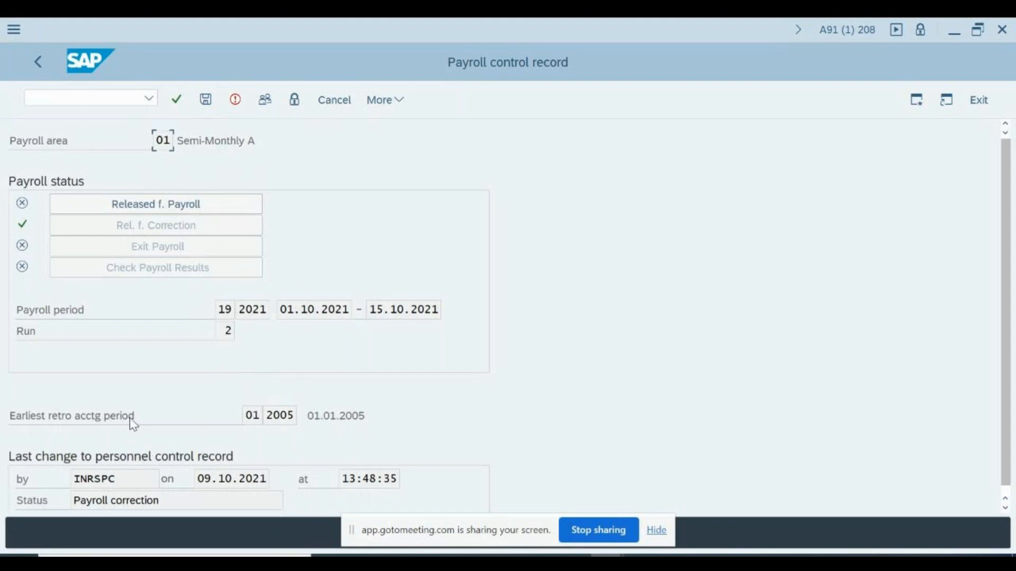
drag(133, 422, 27, 418)
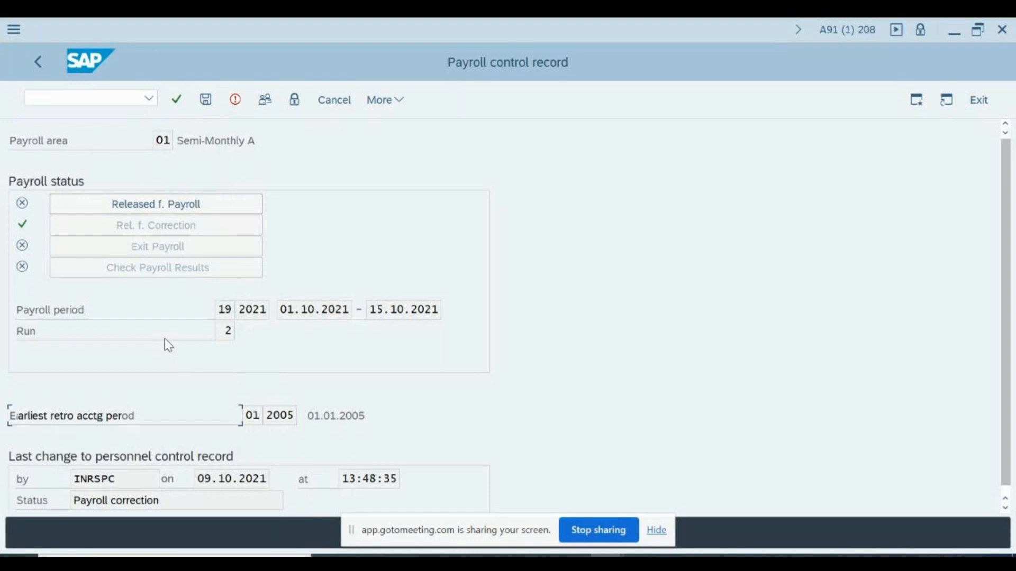
Leave the payroll control record and return to SAP Easy Access with /n
click(38, 61)
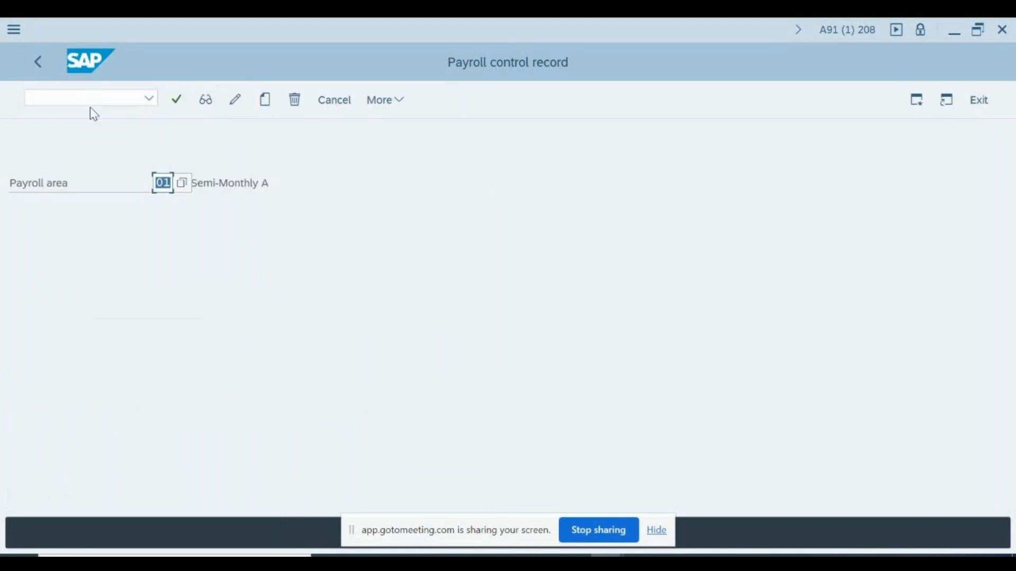
click(88, 97)
text(/n)
key(Return)
Launch PA30 for HR master data and open a second parallel session
text(p)
key(BackSpace)
text(pa3)
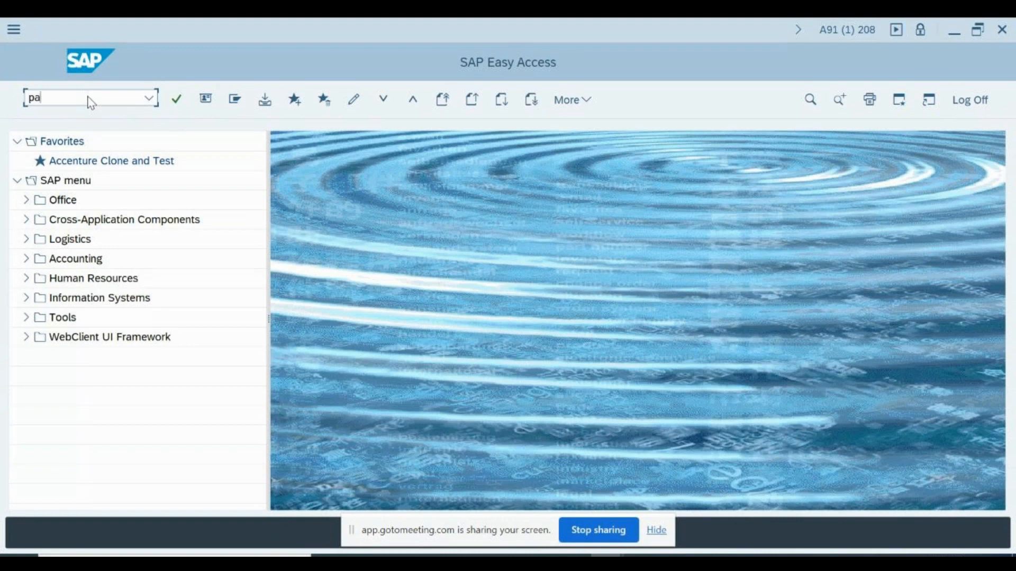
text(0)
key(Return)
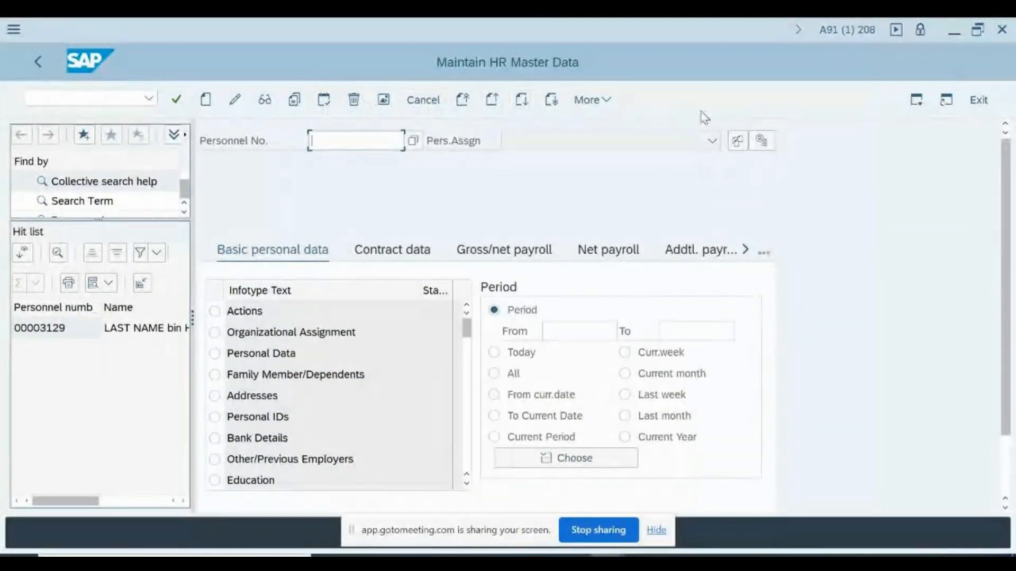
click(918, 103)
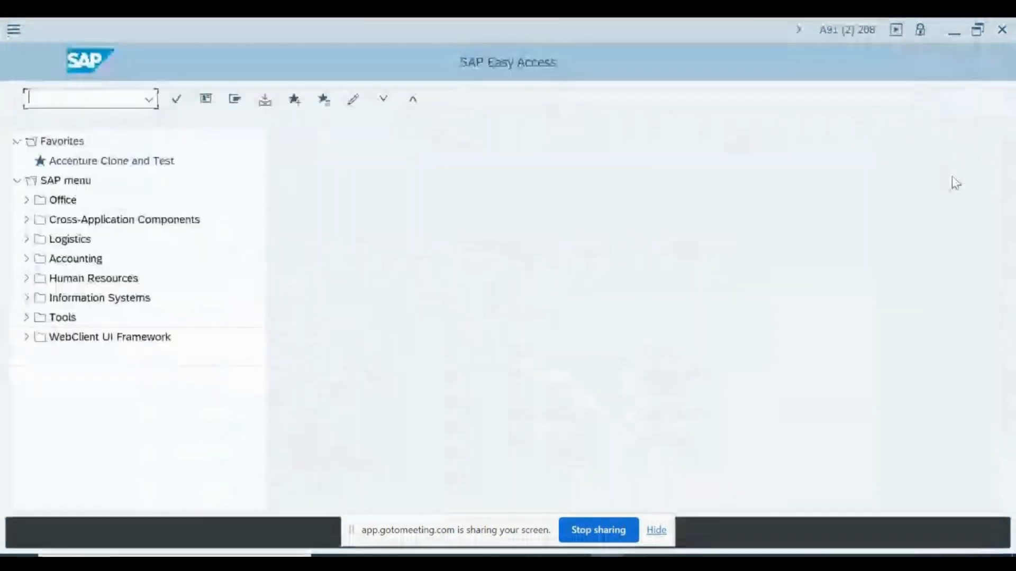
Open the SE16 Data Browser selection screen for table PA0001
text(se16)
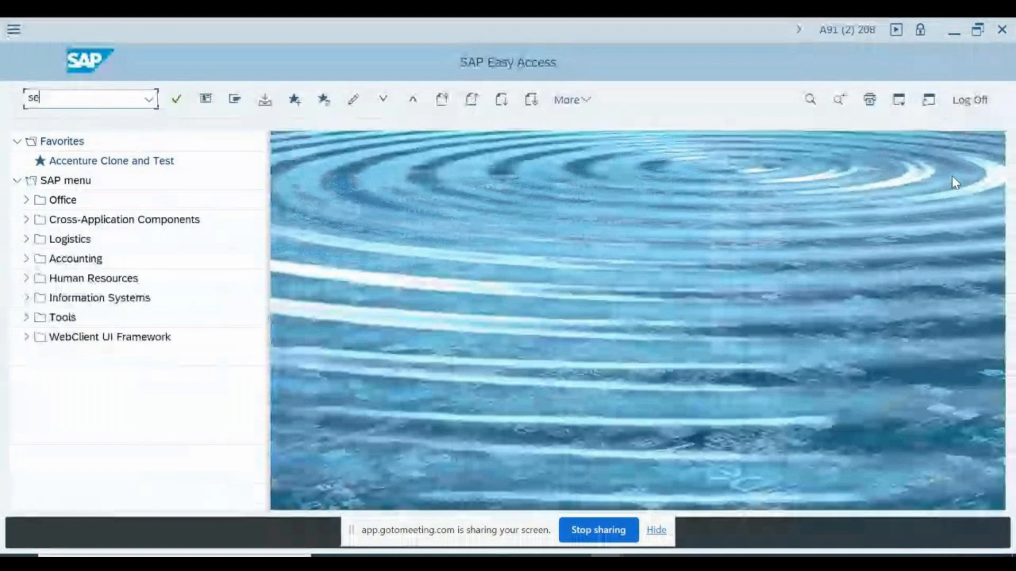
key(Return)
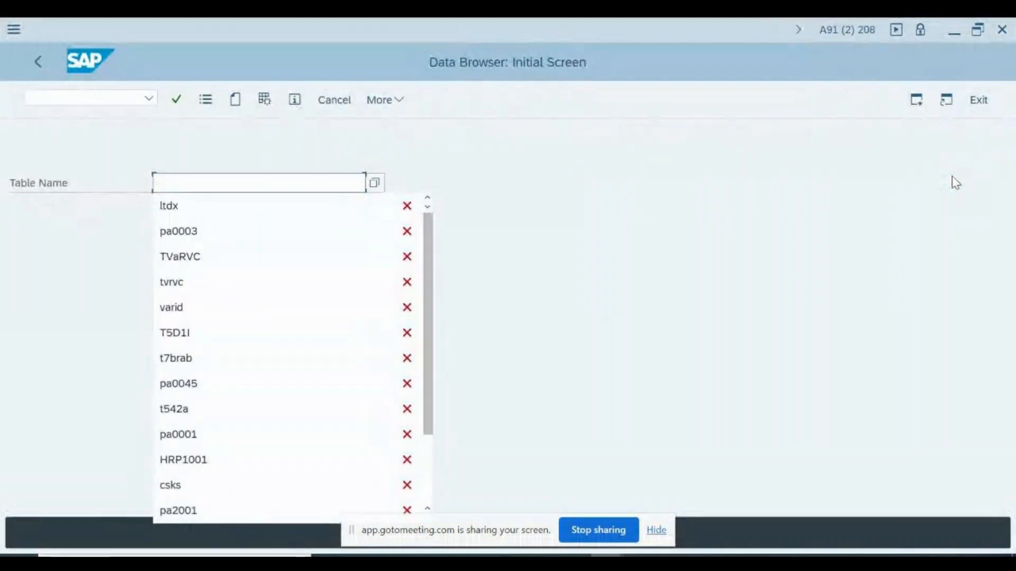
text(pa0001)
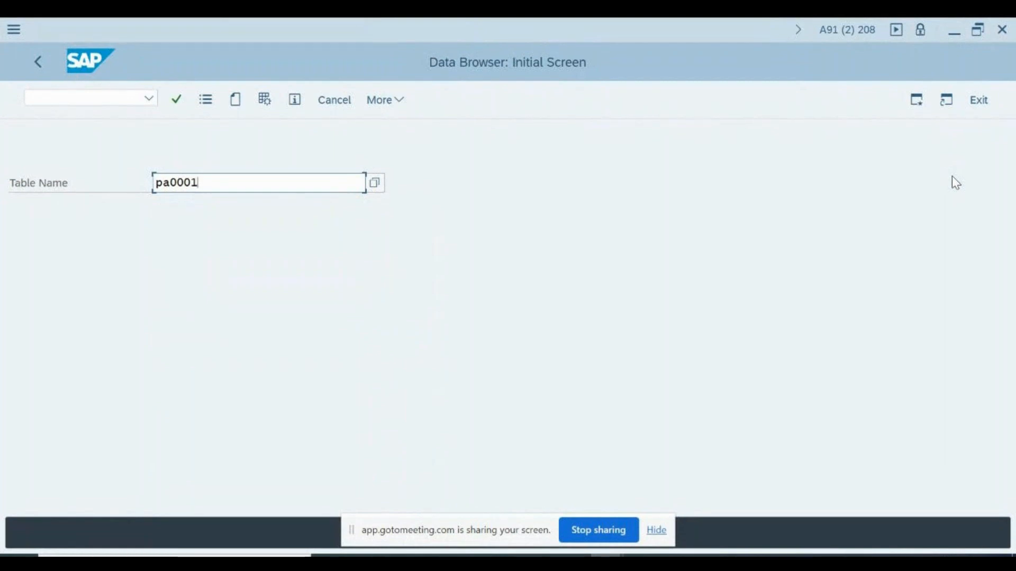
key(Return)
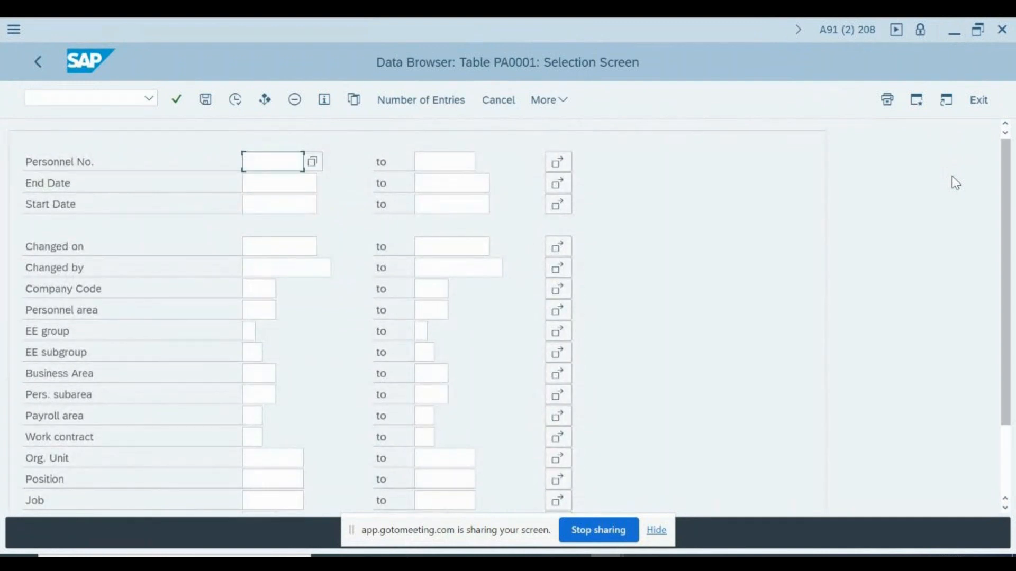
Restrict PA0001 records to company code IN* and EE group 0
key(Down)
key(Down)
key(Down)
key(Down)
key(Down)
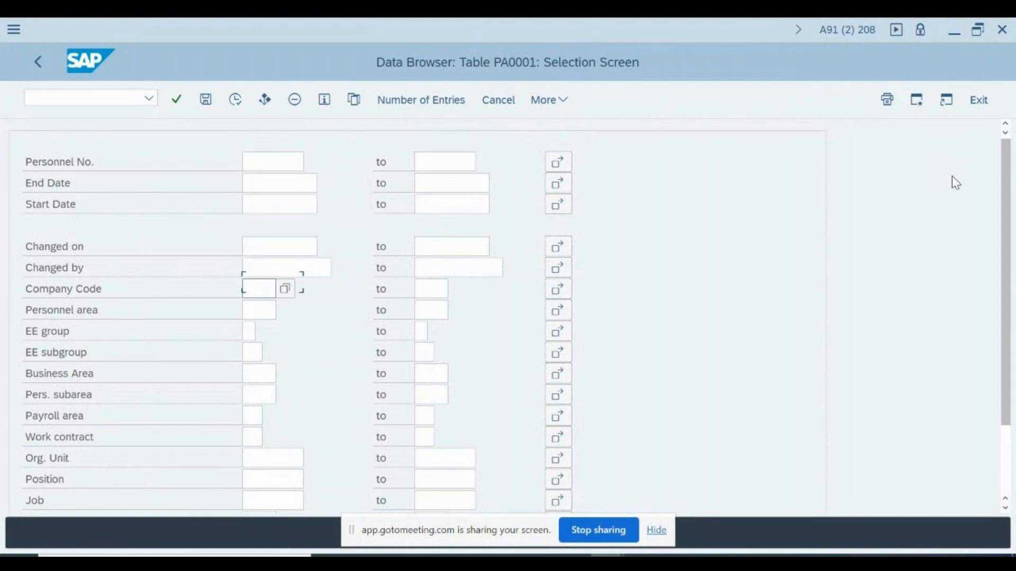
text(IN*)
key(Tab)
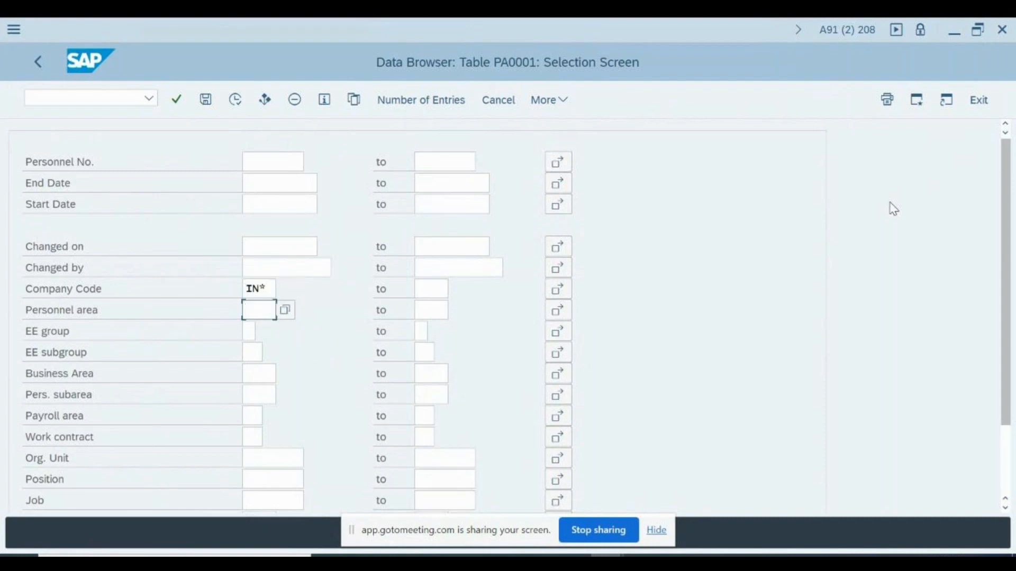
key(Tab)
key(Tab)
key(shift+Tab)
text(0)
scroll(893, 209, down, 3)
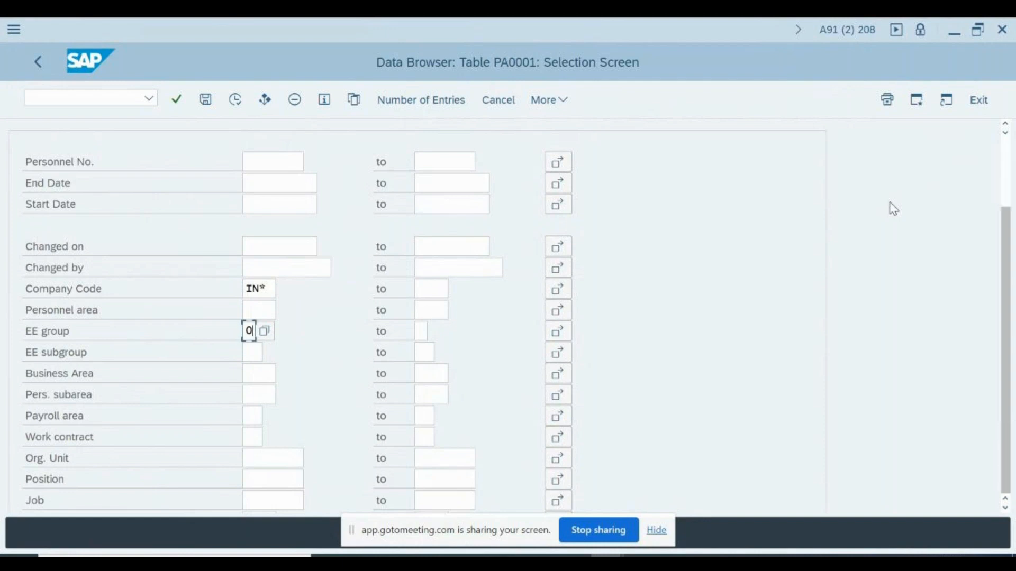
key(Tab)
key(Tab)
key(Tab)
key(Tab)
key(Tab)
key(Tab)
key(Tab)
key(Tab)
key(Tab)
key(Tab)
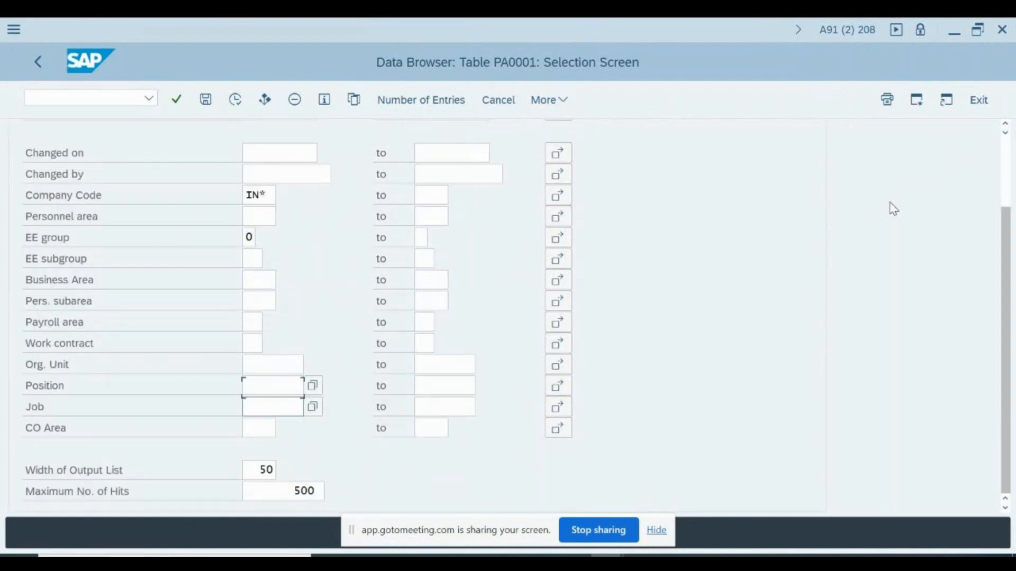
key(Tab)
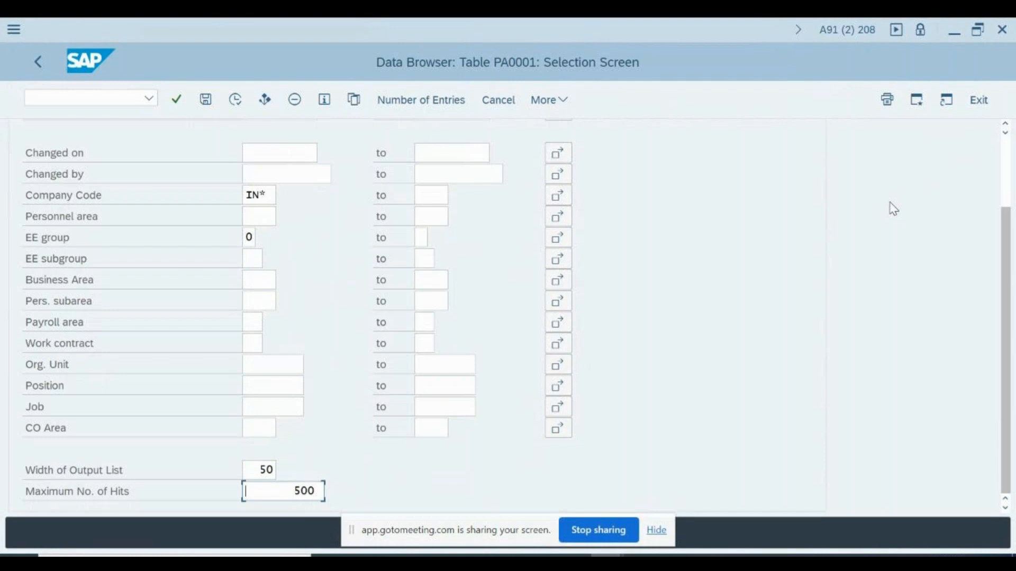
key(shift+Tab)
key(shift+Tab)
key(shift+Tab)
key(shift+Tab)
key(shift+Tab)
key(shift+Tab)
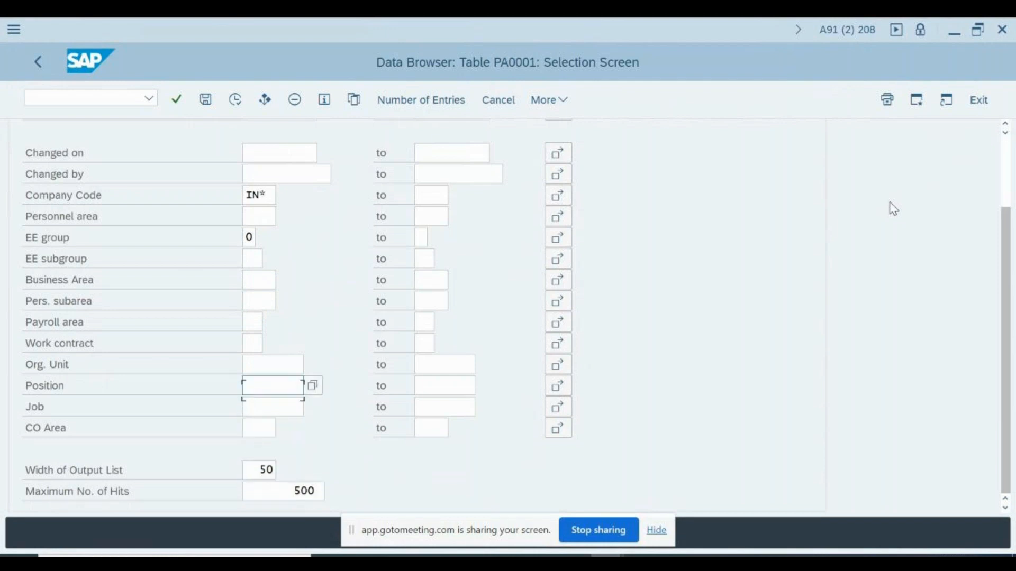
key(shift+Tab)
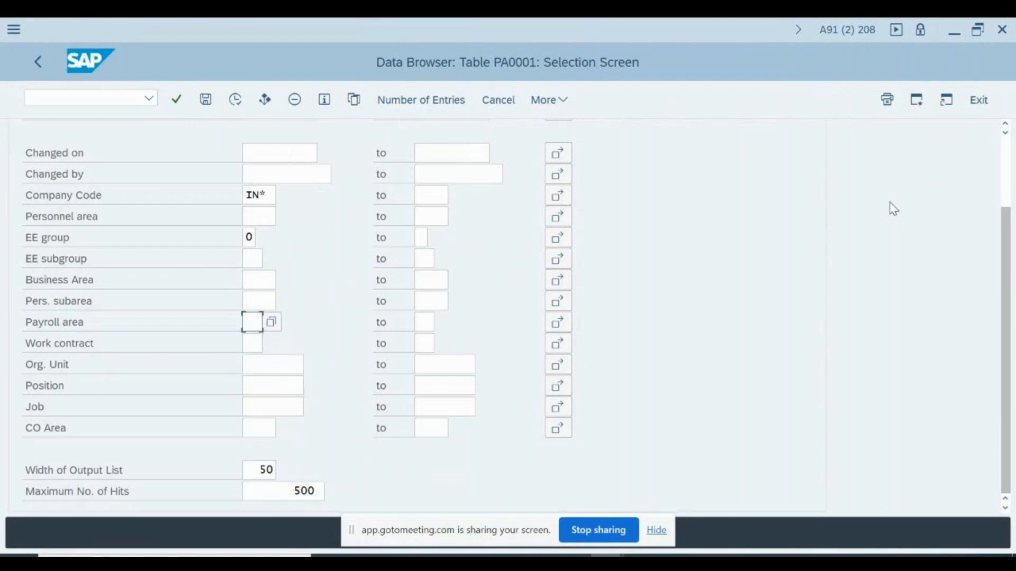
Set end date 31.12.9999 and run the PA0001 query
scroll(893, 209, up, 3)
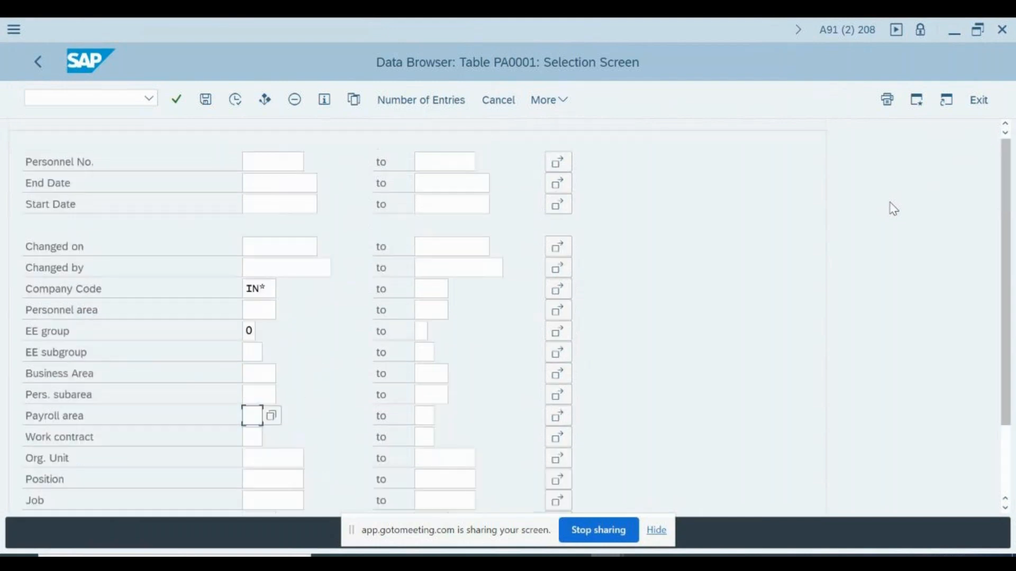
key(Up)
key(Up)
key(Up)
key(Up)
key(Up)
key(Up)
key(Up)
key(Up)
key(Up)
key(Up)
key(Up)
key(Down)
key(Down)
key(Down)
key(Down)
key(Up)
key(Up)
key(Up)
key(Up)
key(Down)
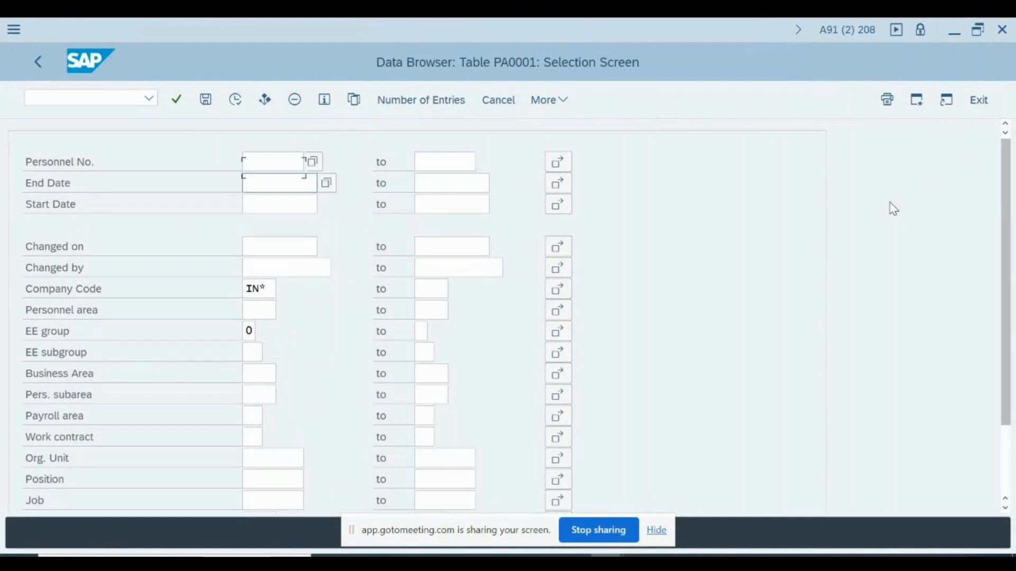
text(31)
key(Down)
key(Return)
key(F8)
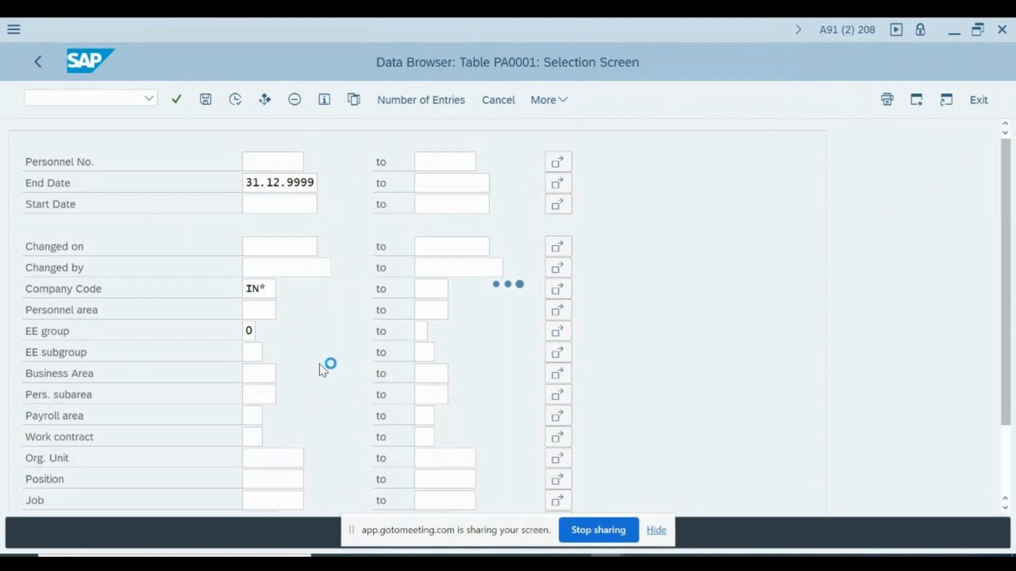
Copy a listed employee's personnel number into PA30 and load their master data
click(110, 272)
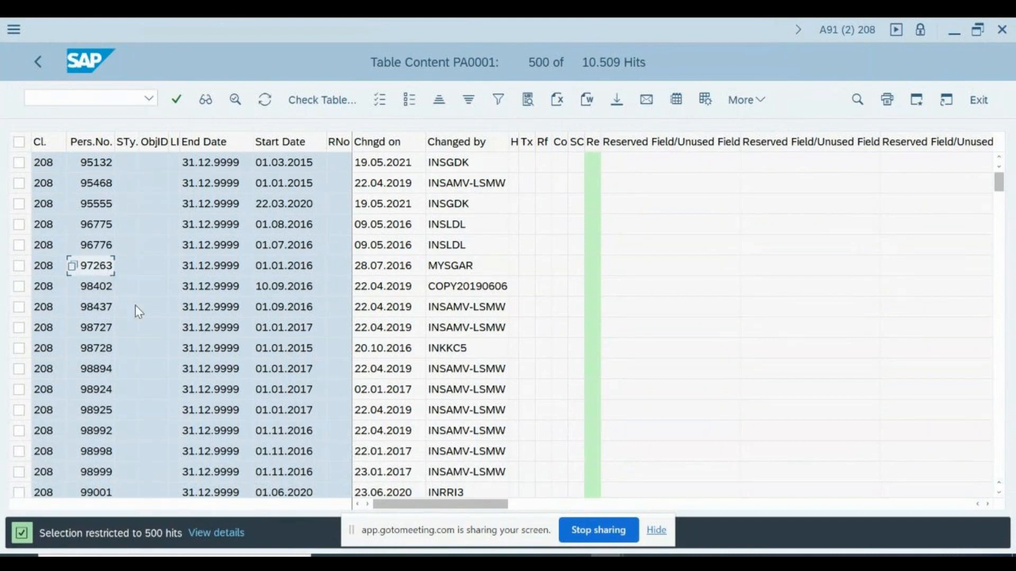
key(alt+Tab)
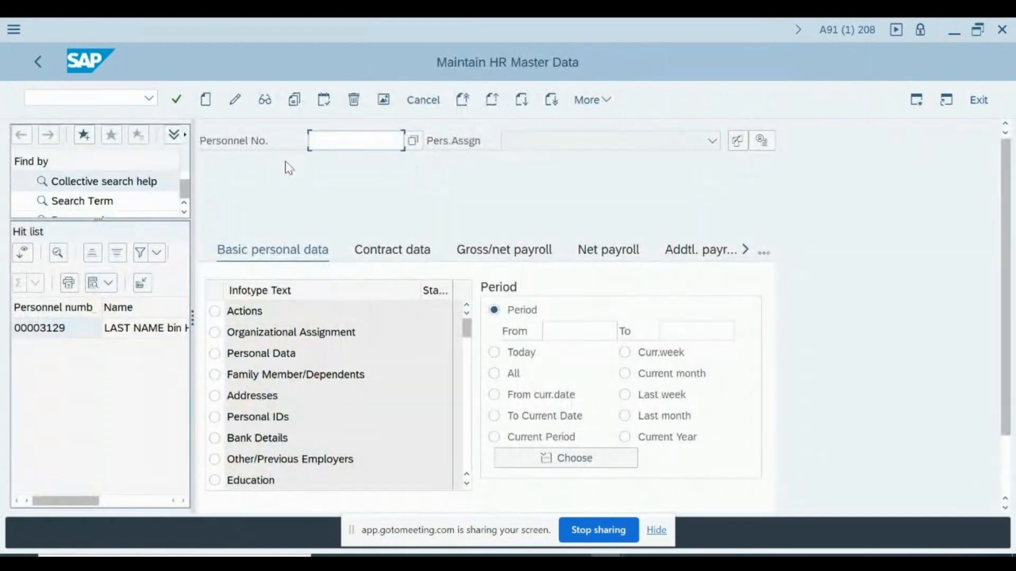
text(97263)
key(Return)
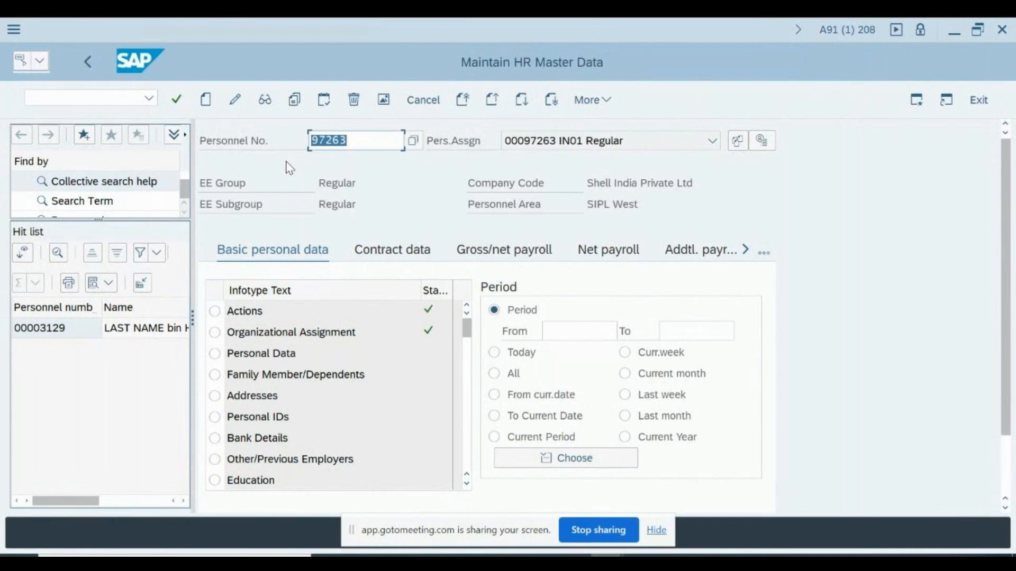
Display the employee's Organizational Assignment by entering infotype 1
key(Return)
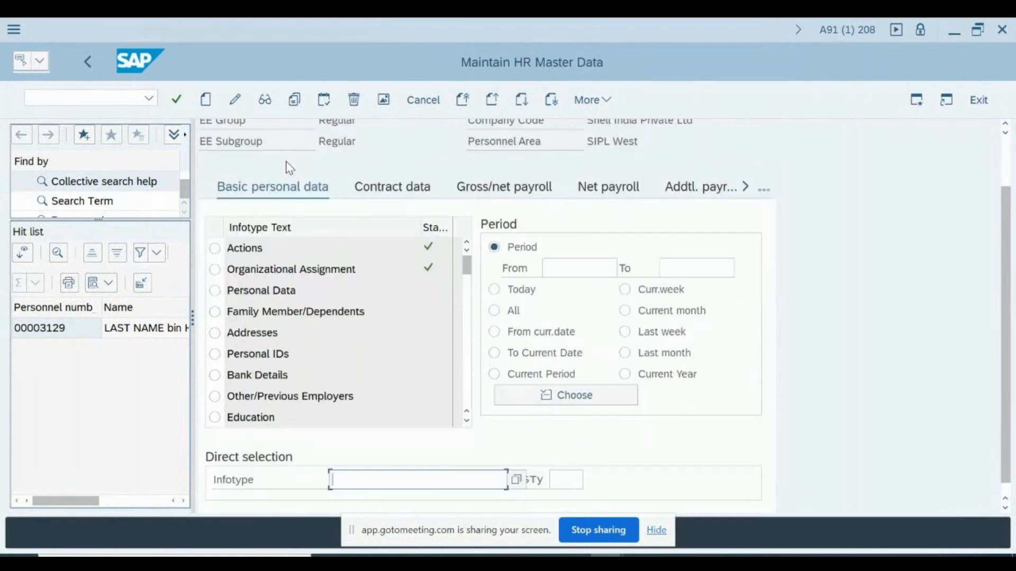
key(Return)
key(Return)
text(1)
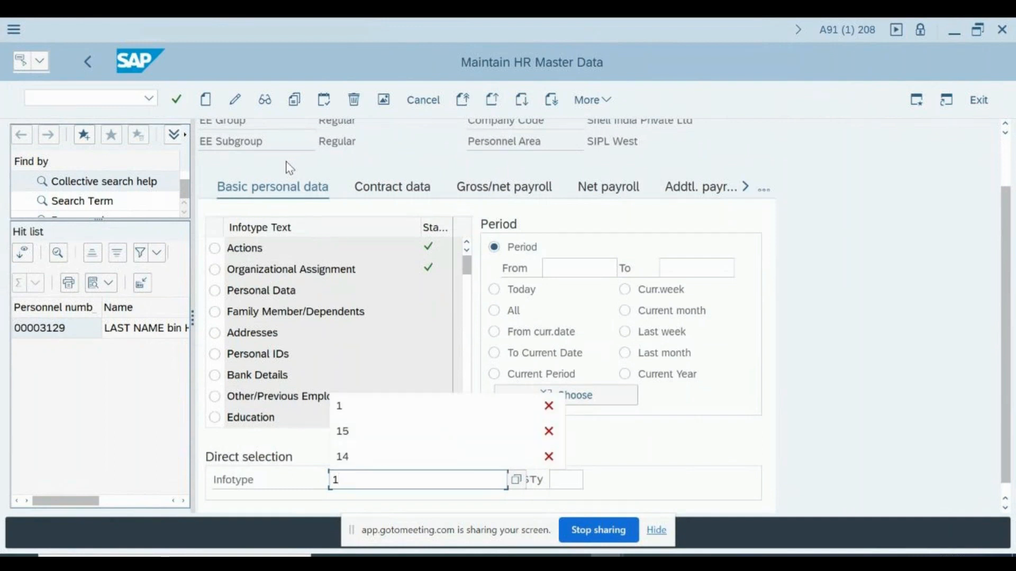
key(Return)
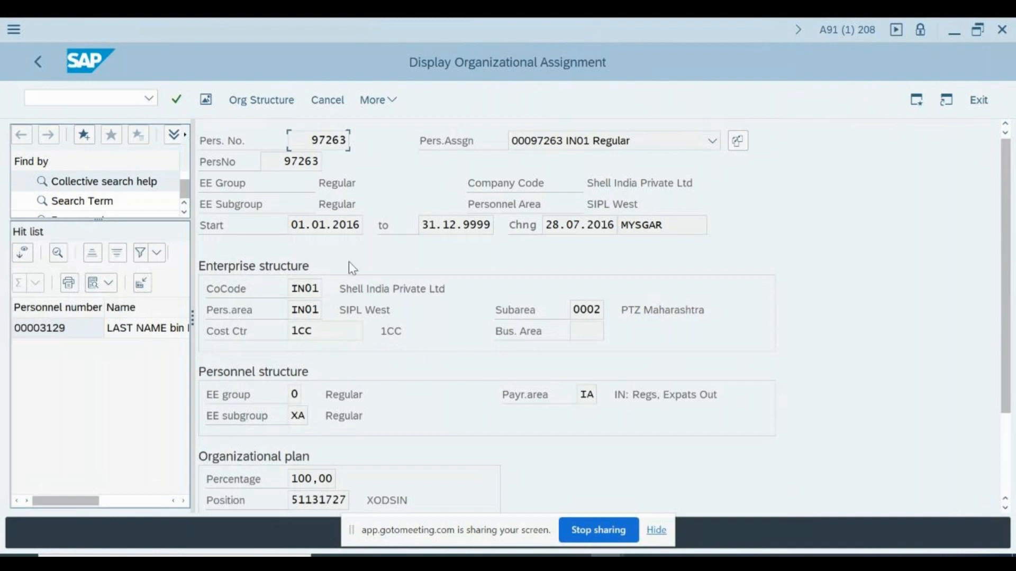
scroll(433, 320, down, 1)
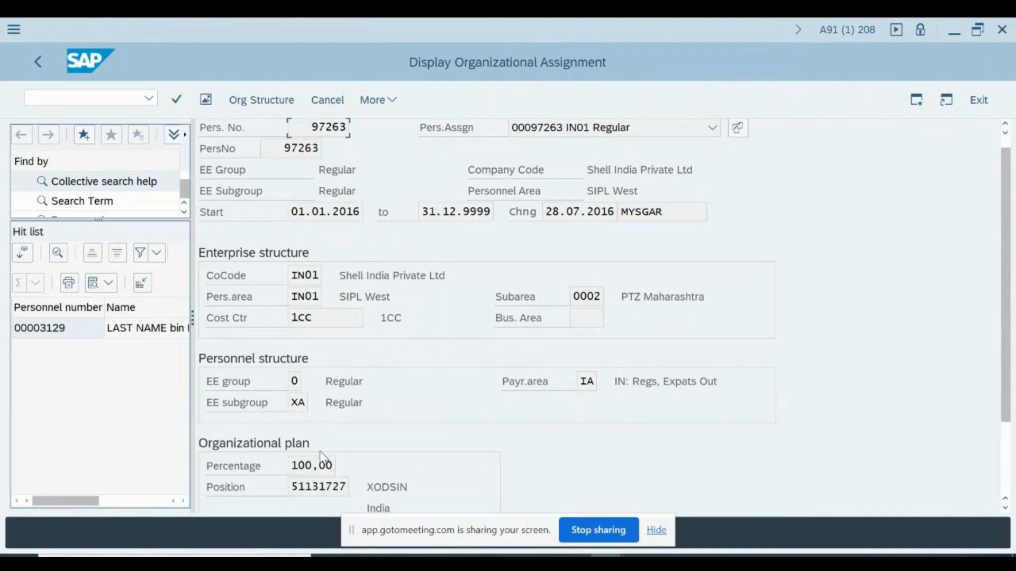
scroll(370, 318, down, 1)
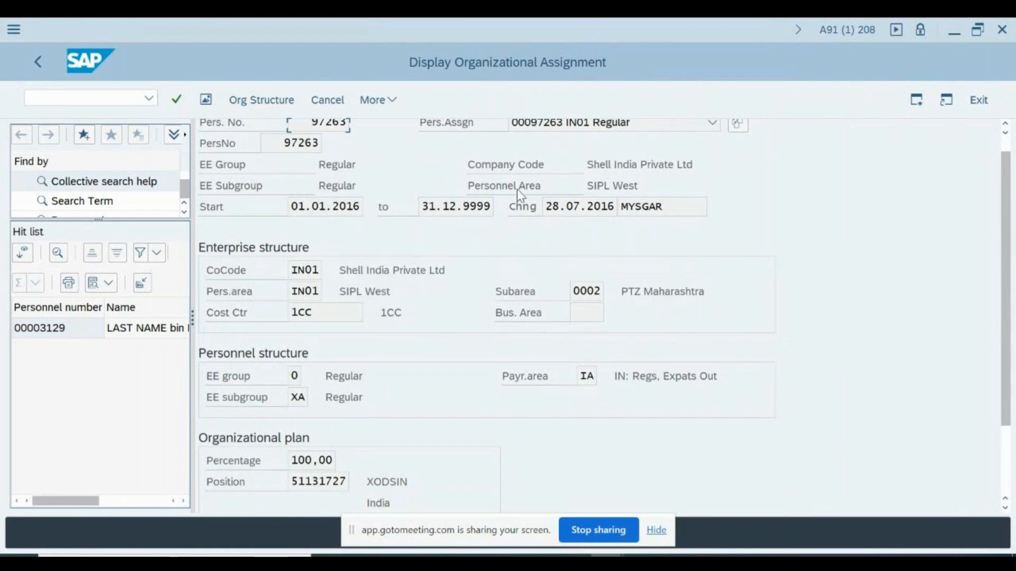
click(521, 164)
drag(513, 190, 595, 187)
click(341, 314)
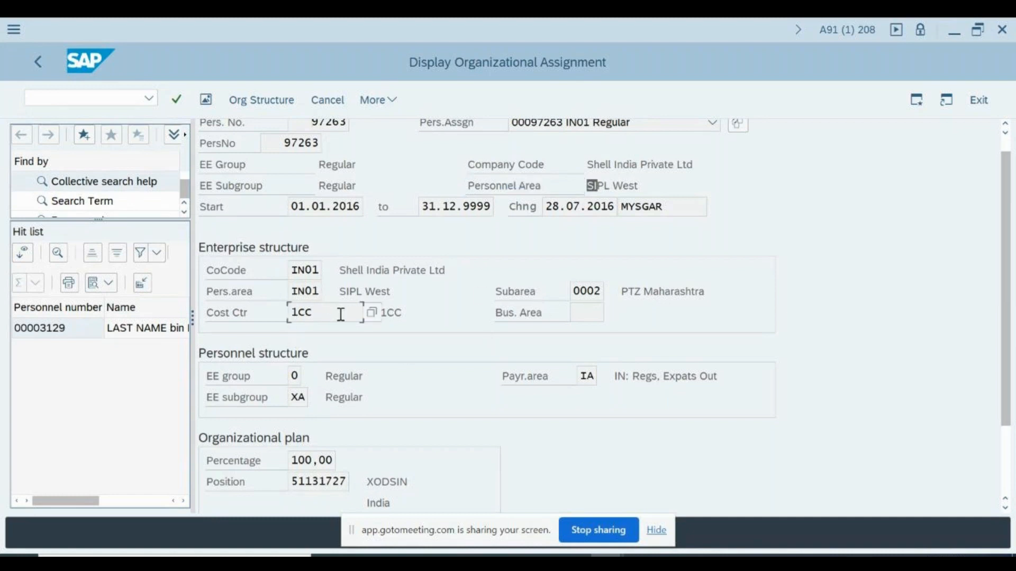
click(299, 384)
click(298, 397)
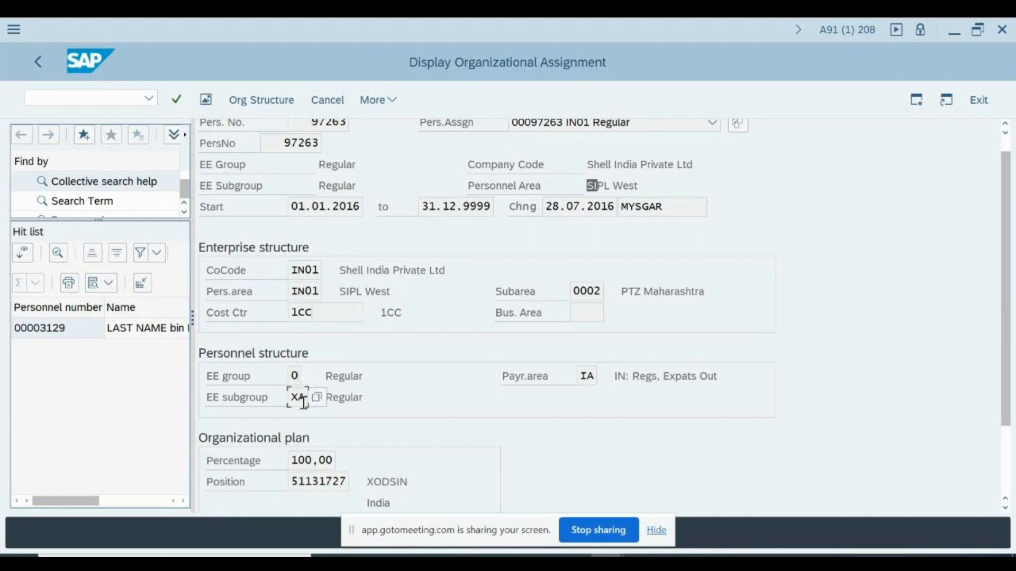
click(584, 377)
drag(662, 379, 719, 377)
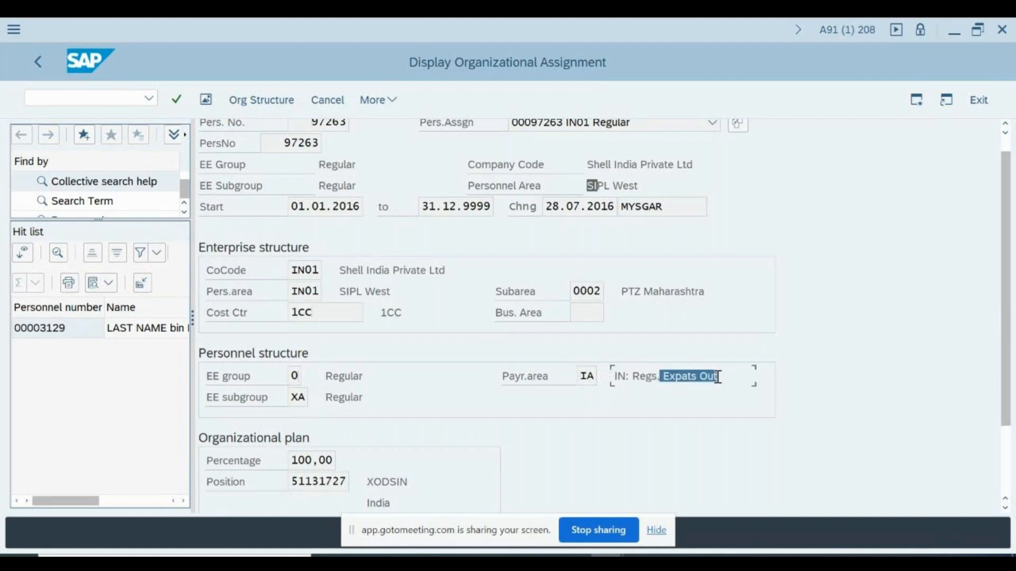
click(718, 377)
click(596, 381)
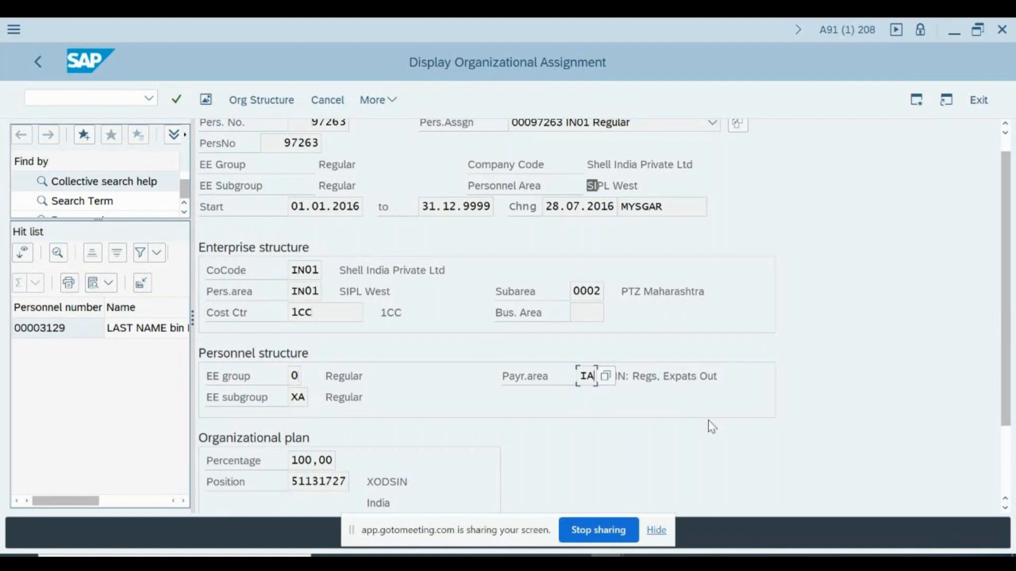
scroll(711, 426, down, 5)
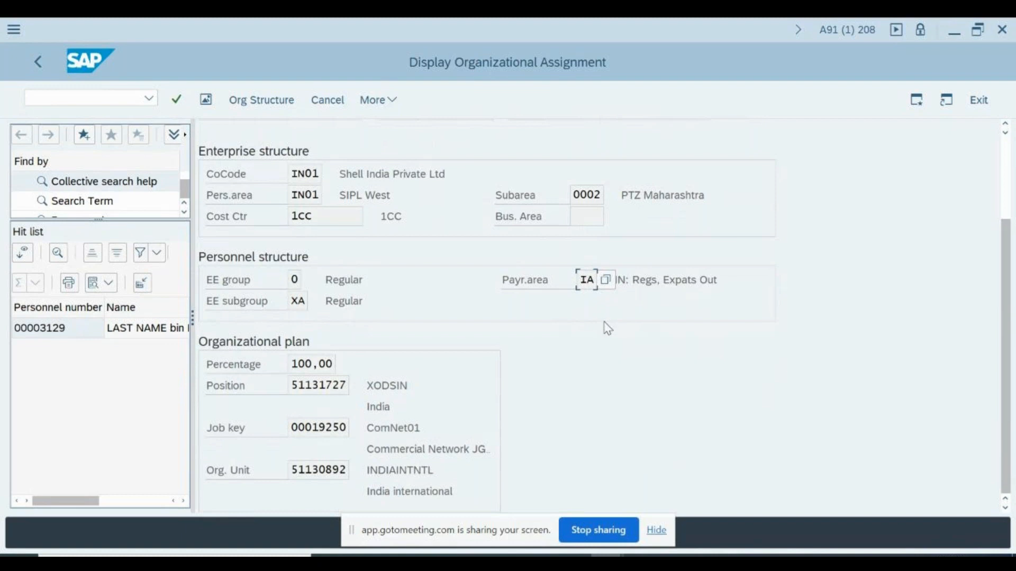
click(322, 469)
click(299, 428)
click(309, 389)
click(310, 470)
click(325, 427)
Cancel out of Display Organizational Assignment back to the employee's Maintain HR Master Data screen
click(341, 104)
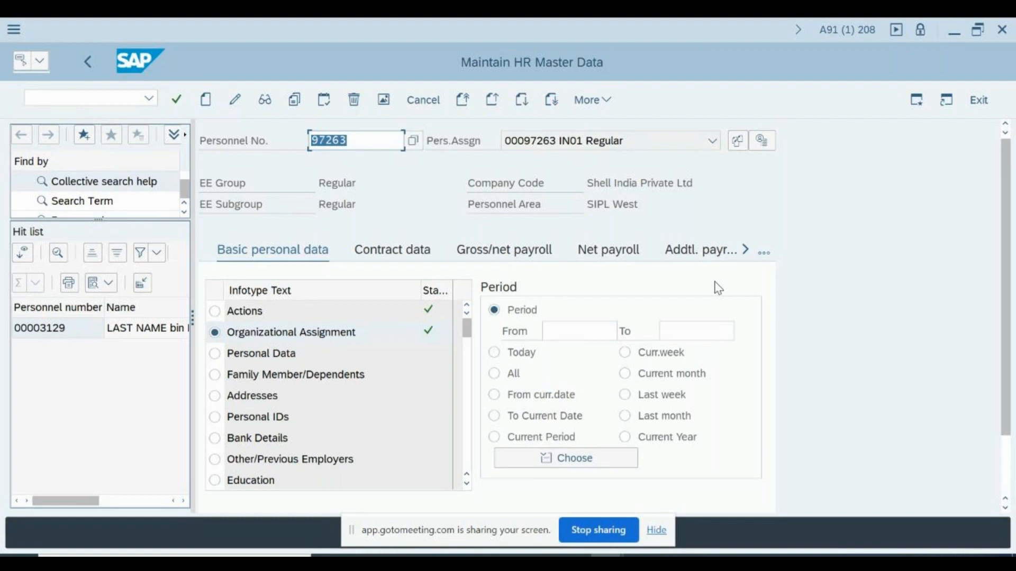
key(alt+Tab)
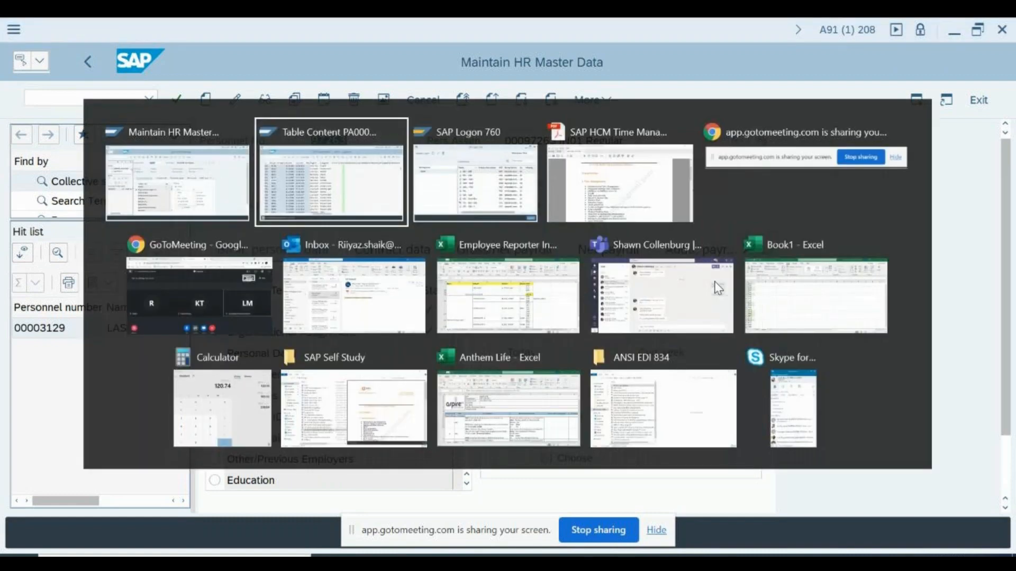
key(Escape)
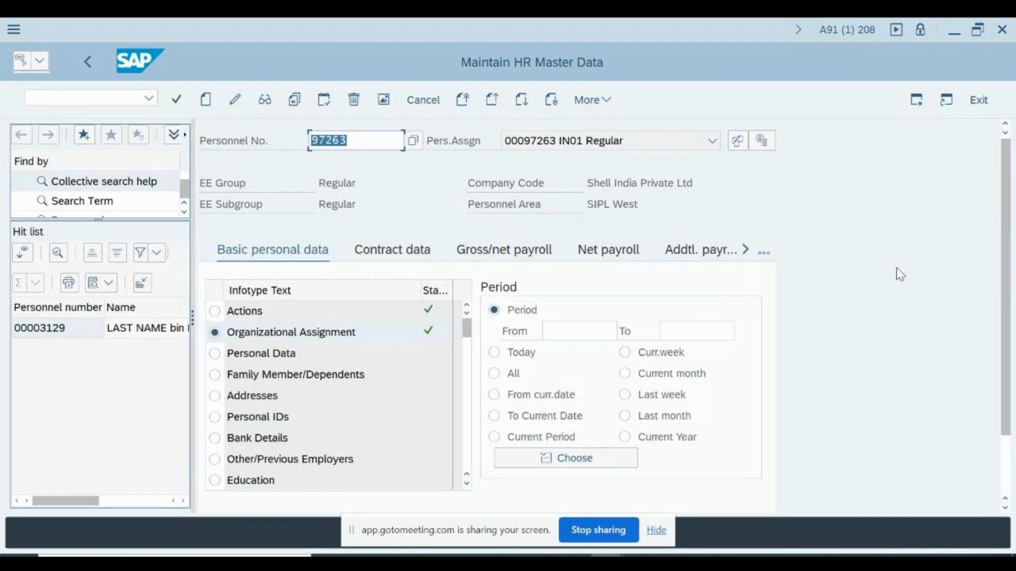
Replace the infotype with 7 to look up Planned Working Time
key(Tab)
key(Tab)
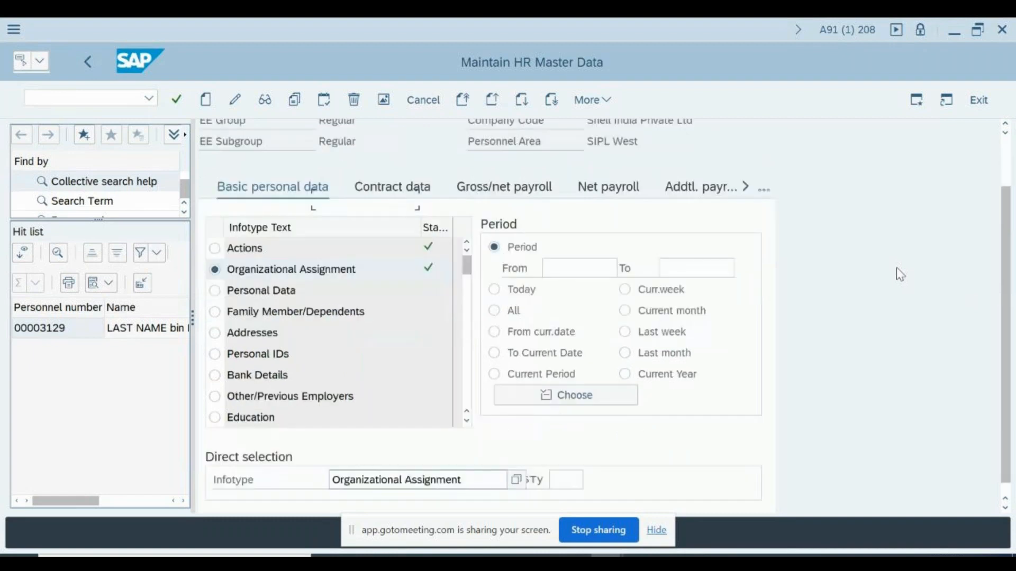
key(shift+Tab)
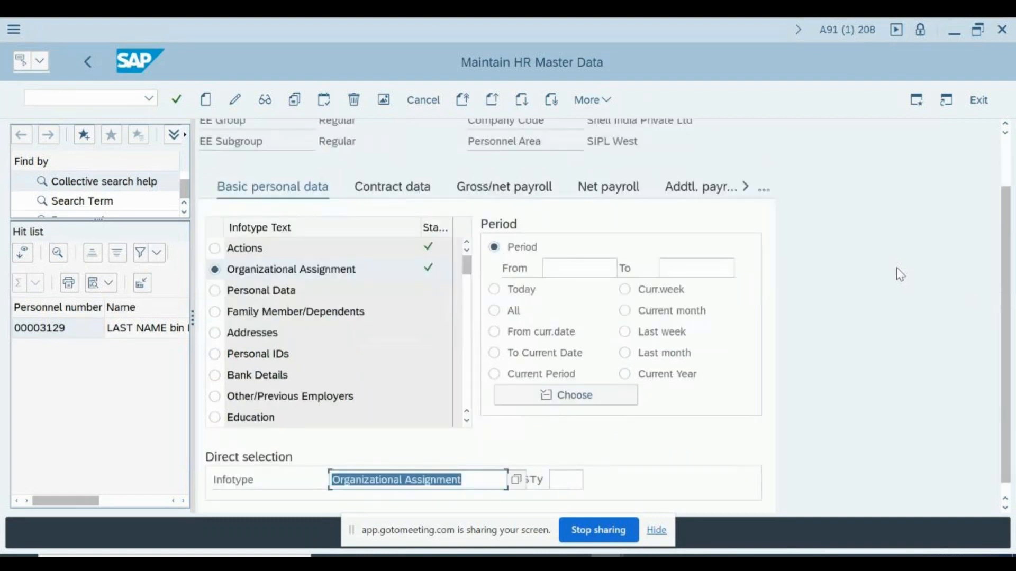
text(7)
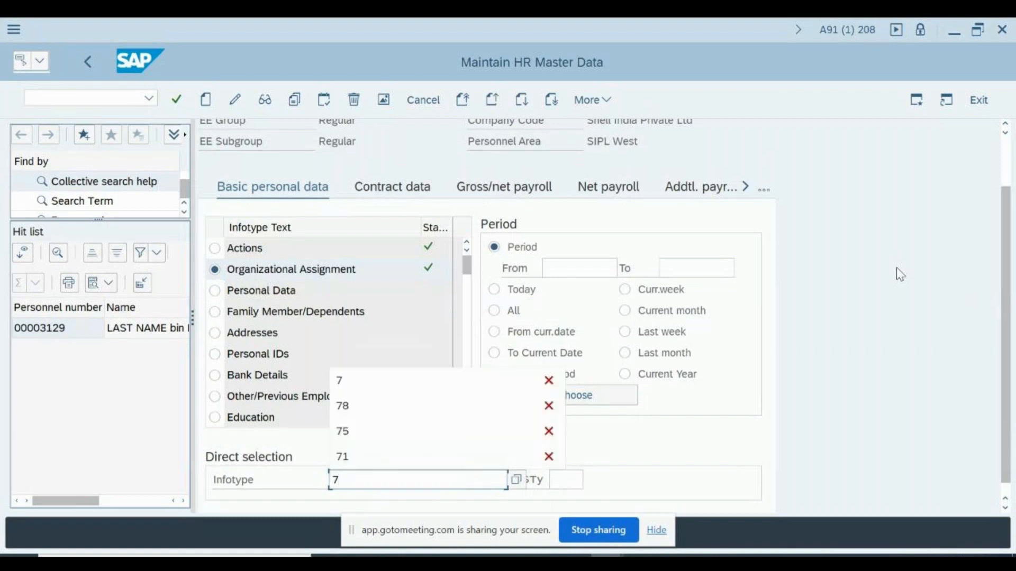
key(Return)
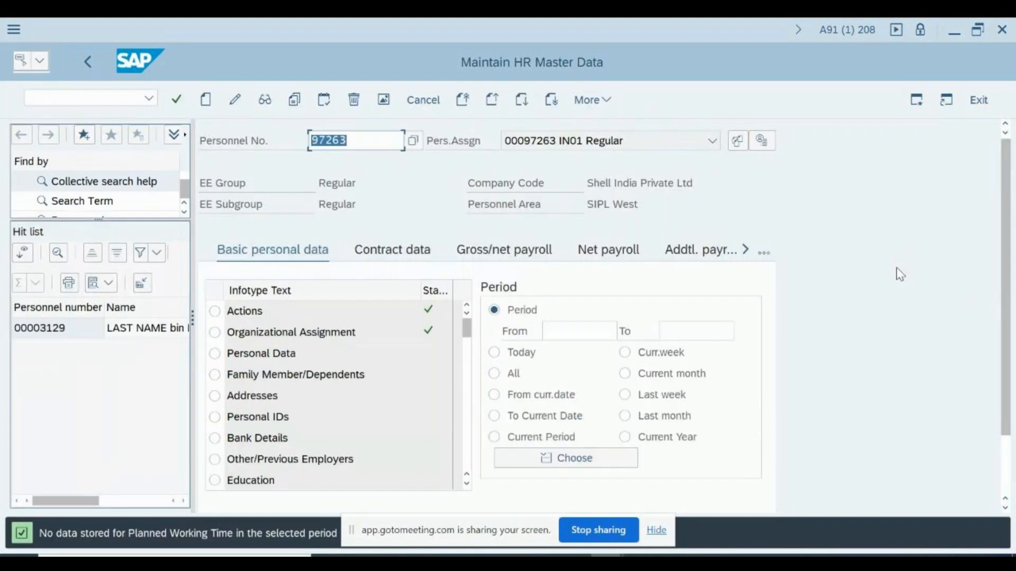
Create infotype 0007 with rule INFD4001, 8 daily and 40 weekly hours, and save it
key(F5)
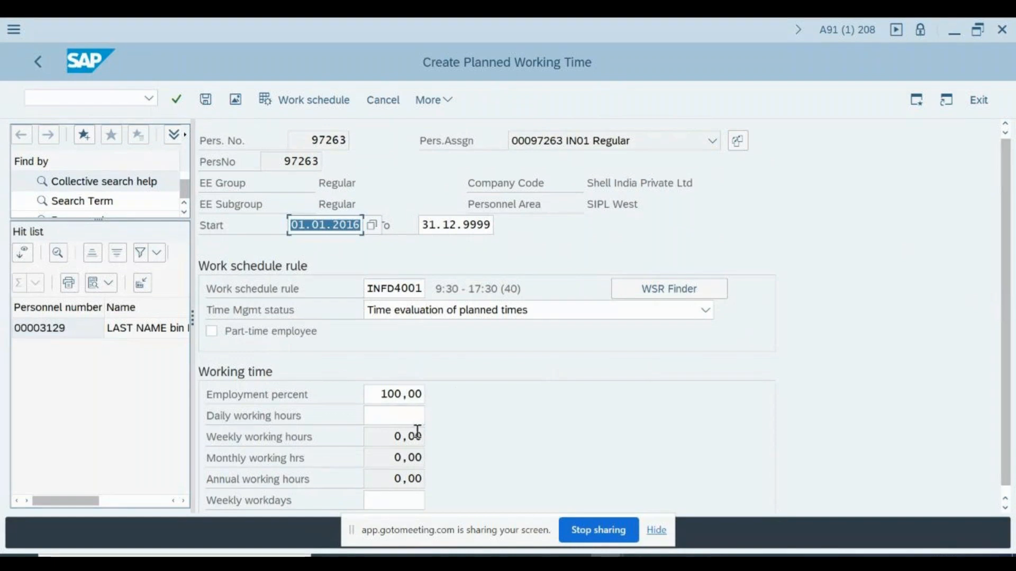
key(Return)
key(Return)
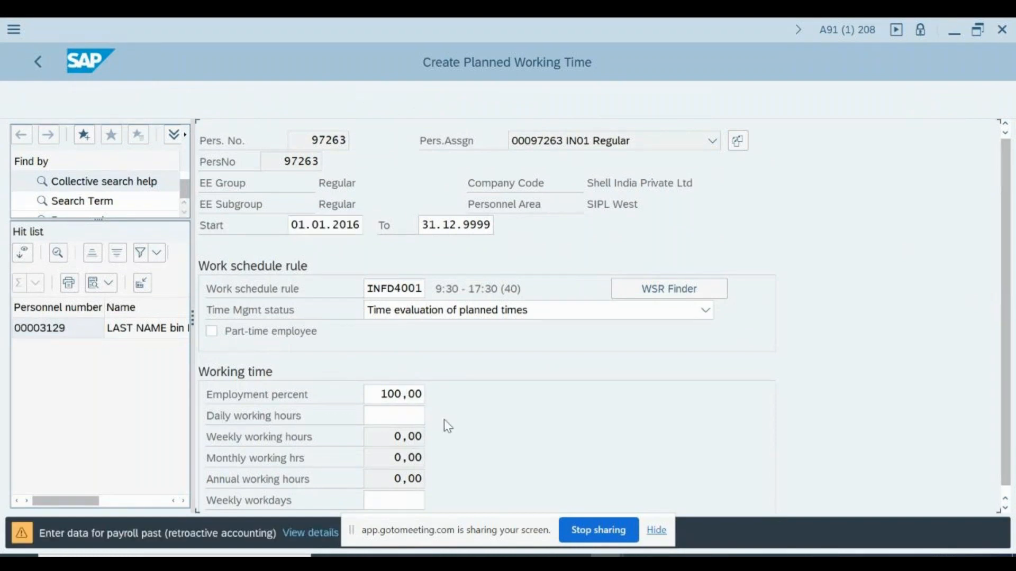
key(ctrl+s)
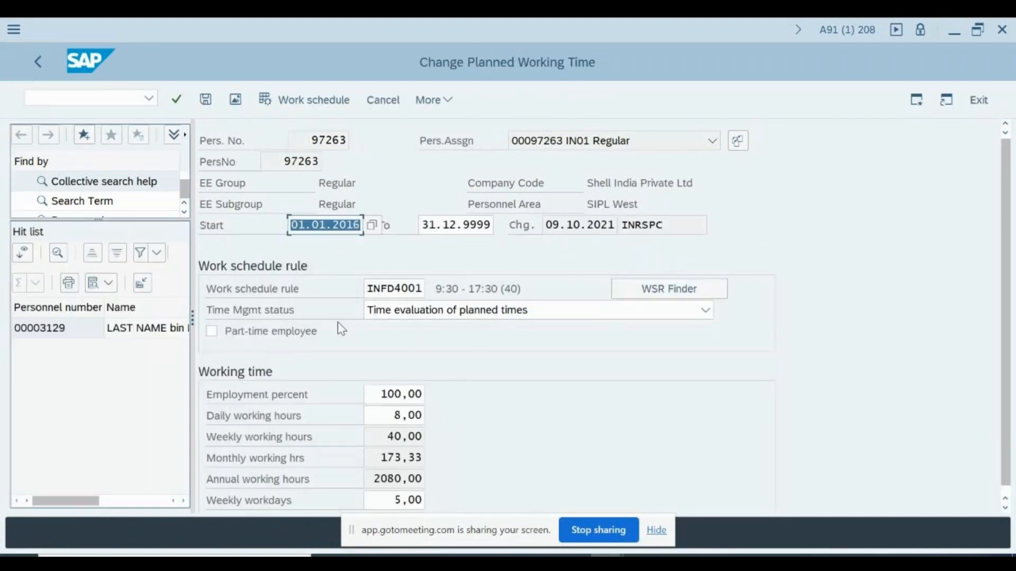
Show the October 2021 calendar behind work schedule rule INFD4001
scroll(700, 344, down, 1)
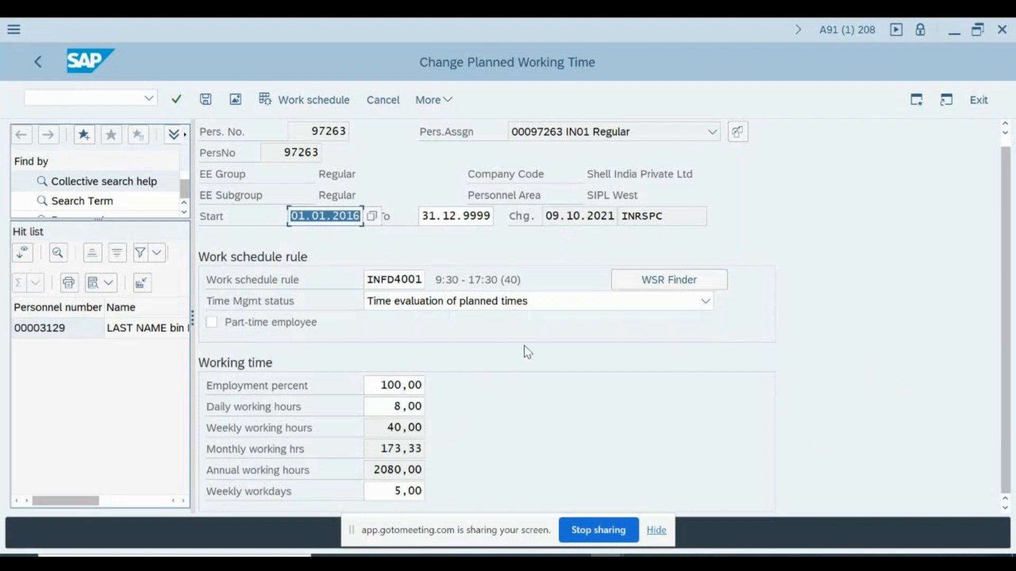
click(384, 279)
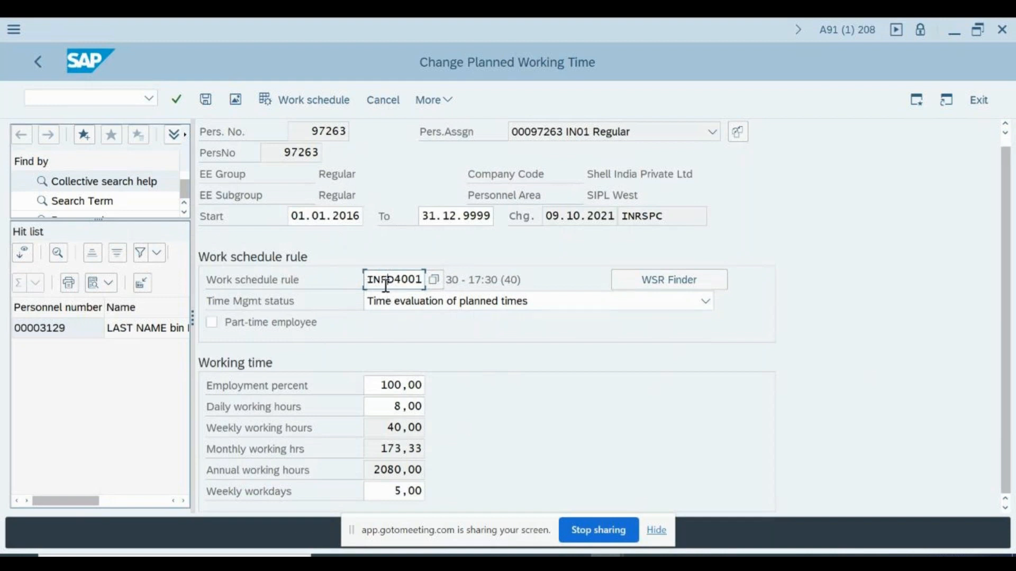
click(305, 101)
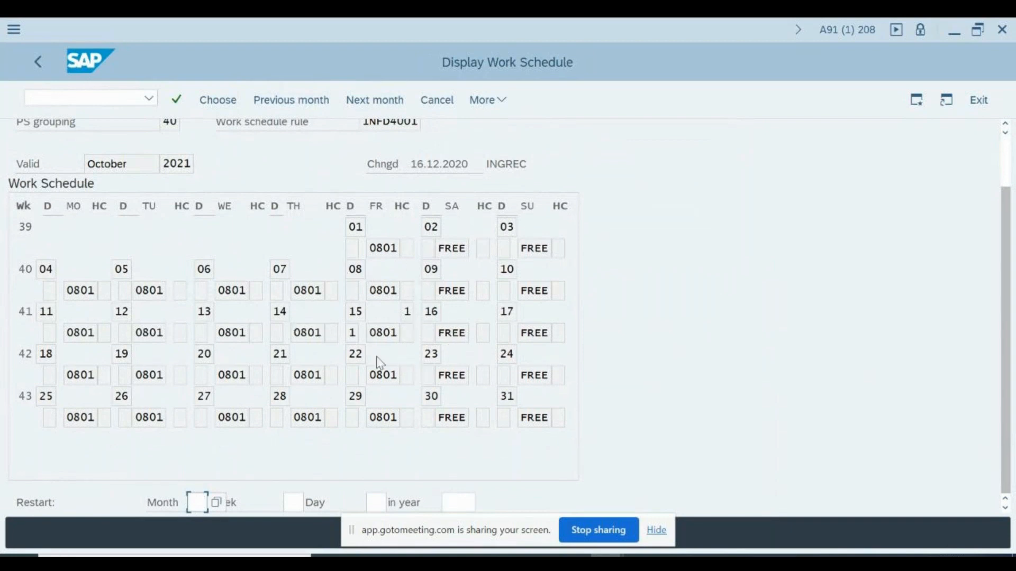
Examine the day and holiday-class markers, highlighting the shifts from the 15th to the 29th
click(406, 311)
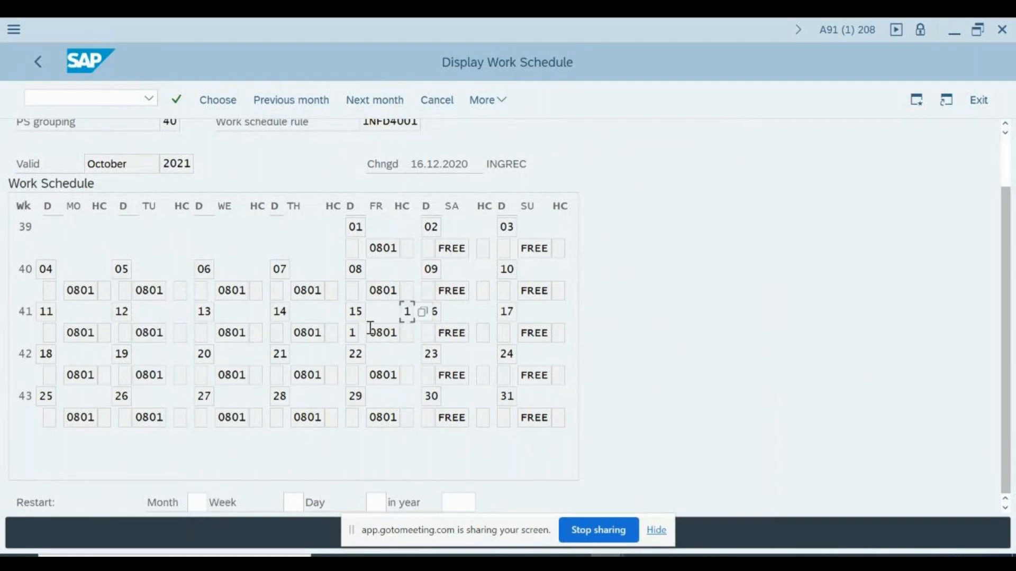
click(352, 332)
click(352, 249)
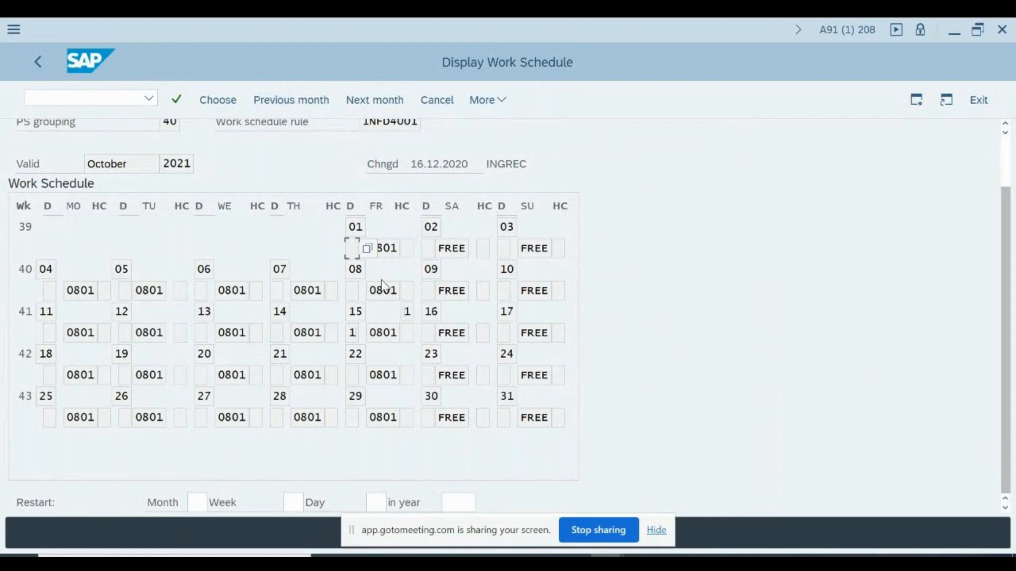
drag(406, 312, 222, 406)
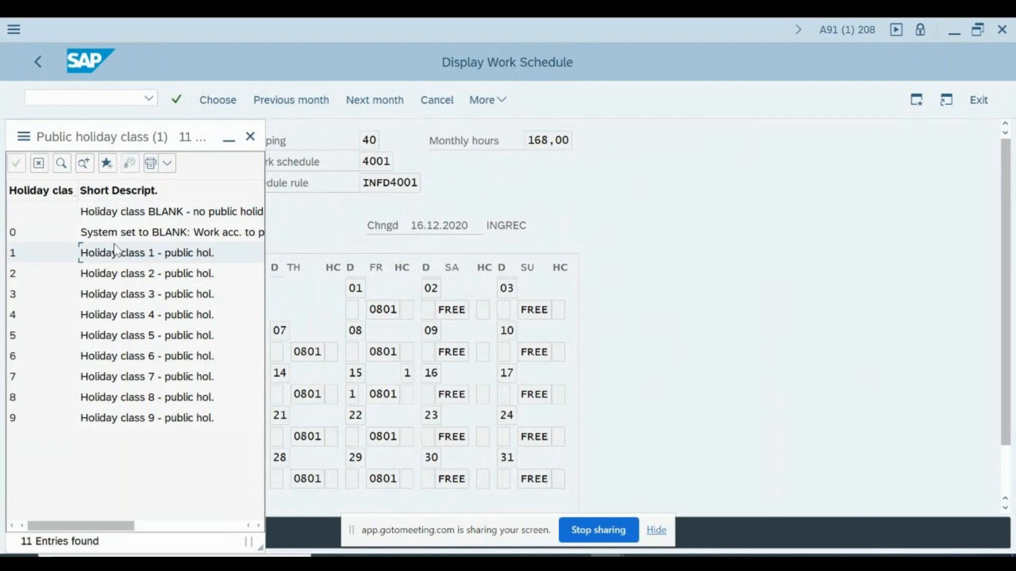
Look over the blank, 0 and 1 entries in the public holiday class list
click(215, 216)
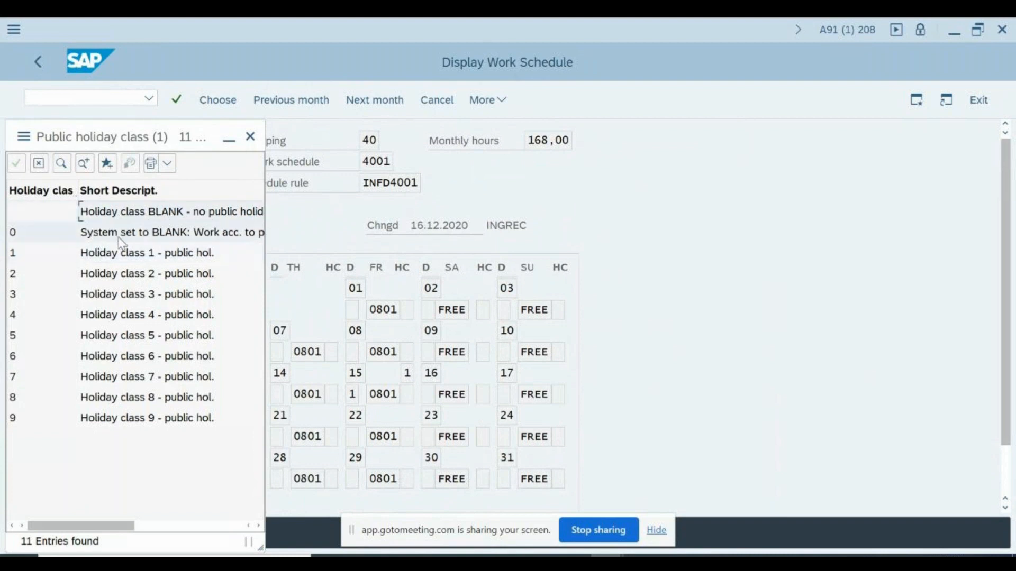
click(140, 236)
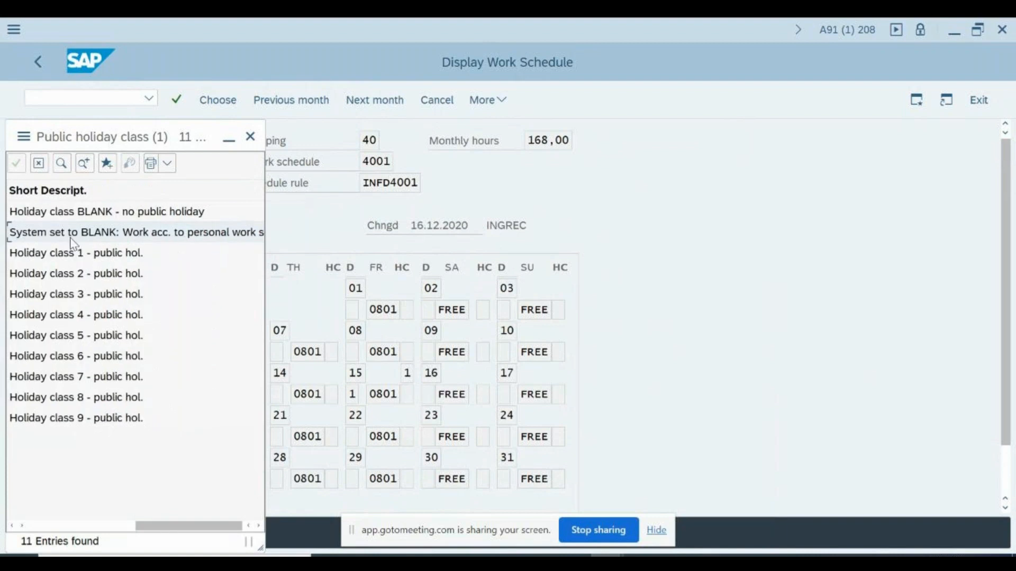
click(98, 528)
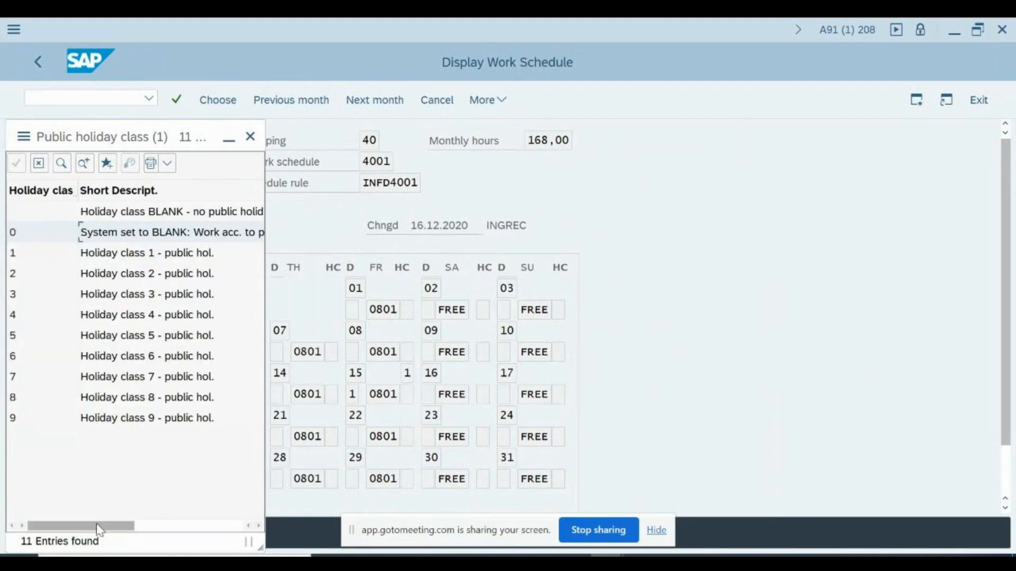
click(68, 212)
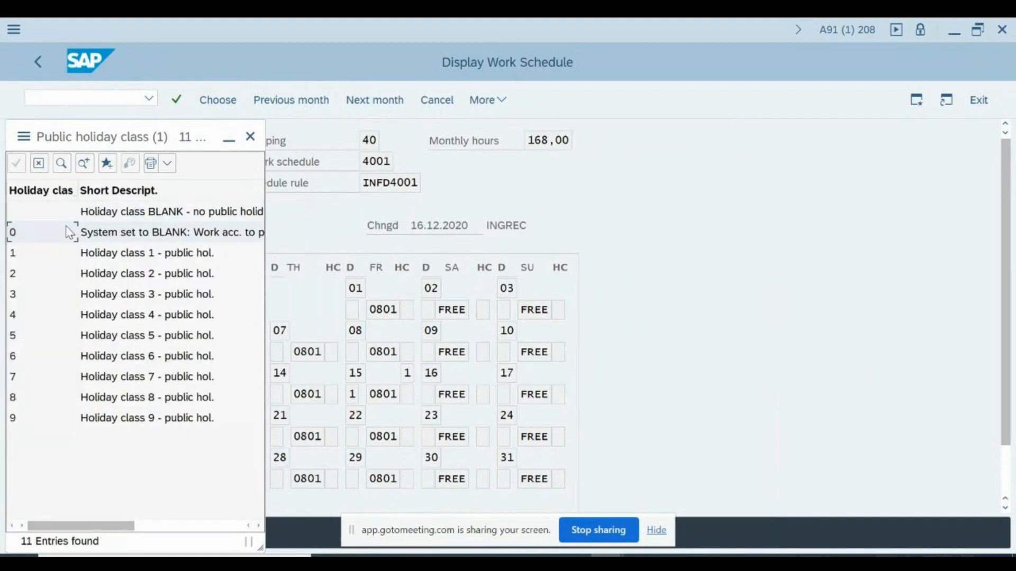
click(103, 258)
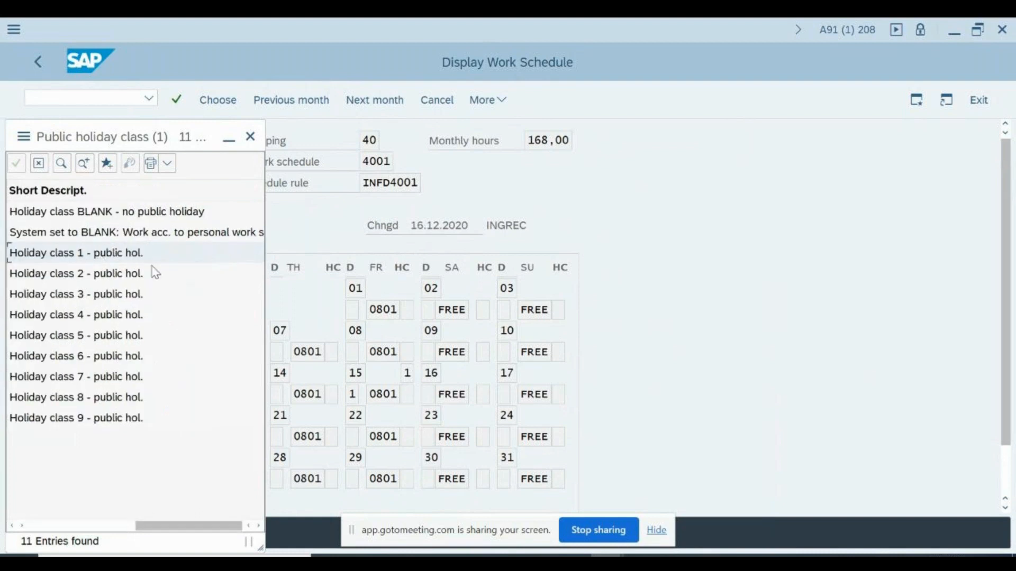
click(62, 526)
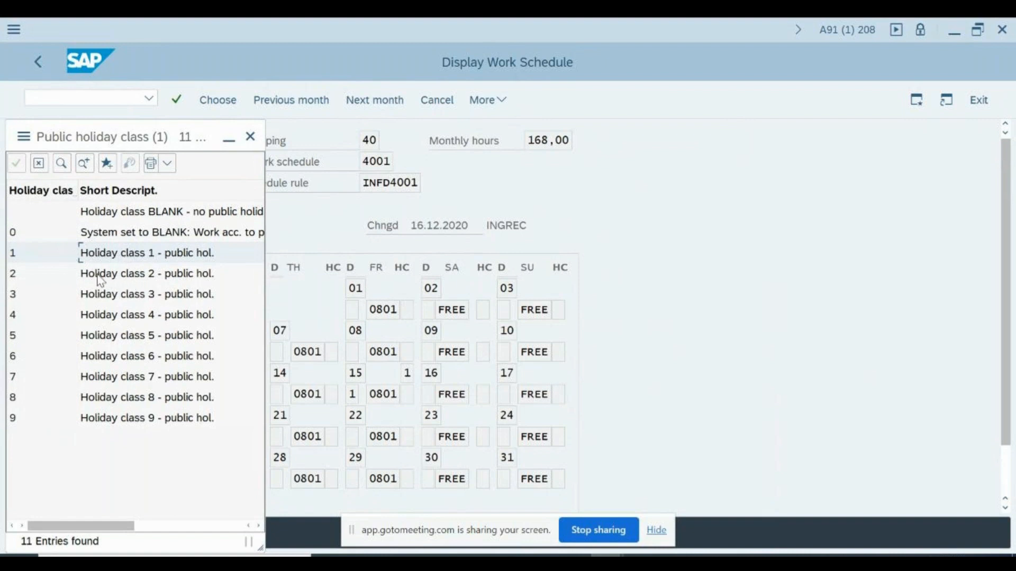
Review public holiday classes 3, 4, 5 and 7
click(97, 303)
click(91, 316)
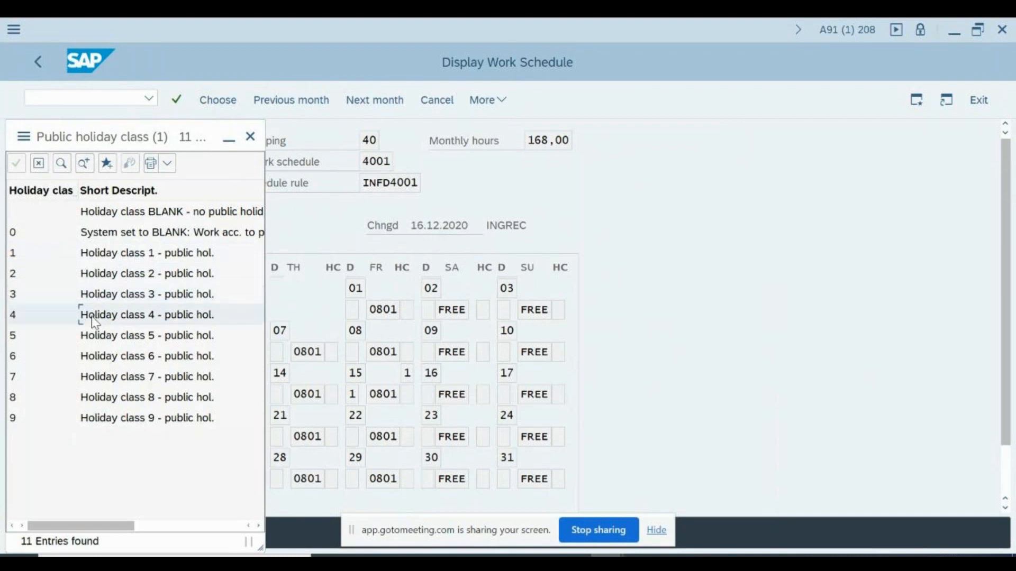
click(95, 341)
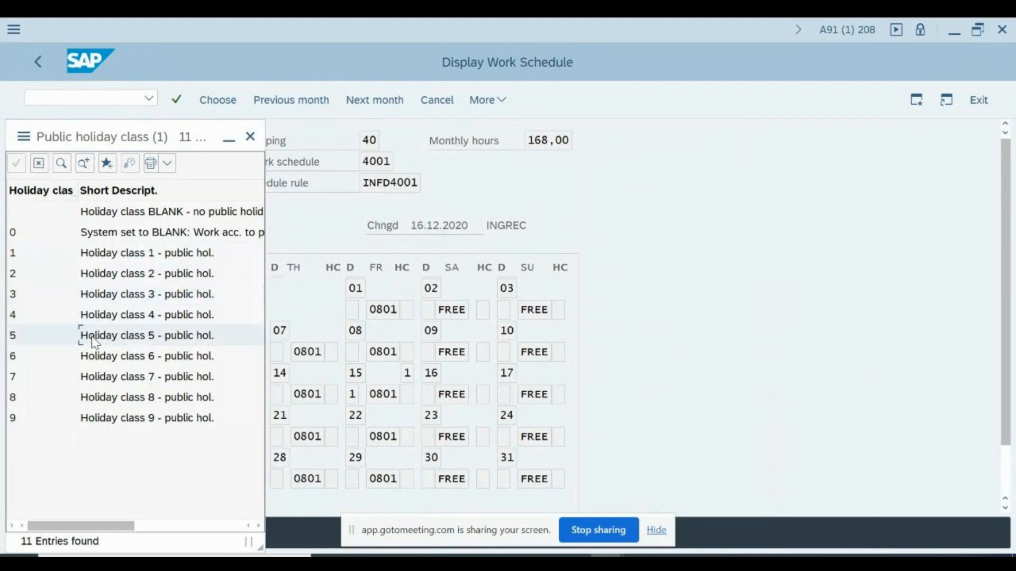
click(94, 376)
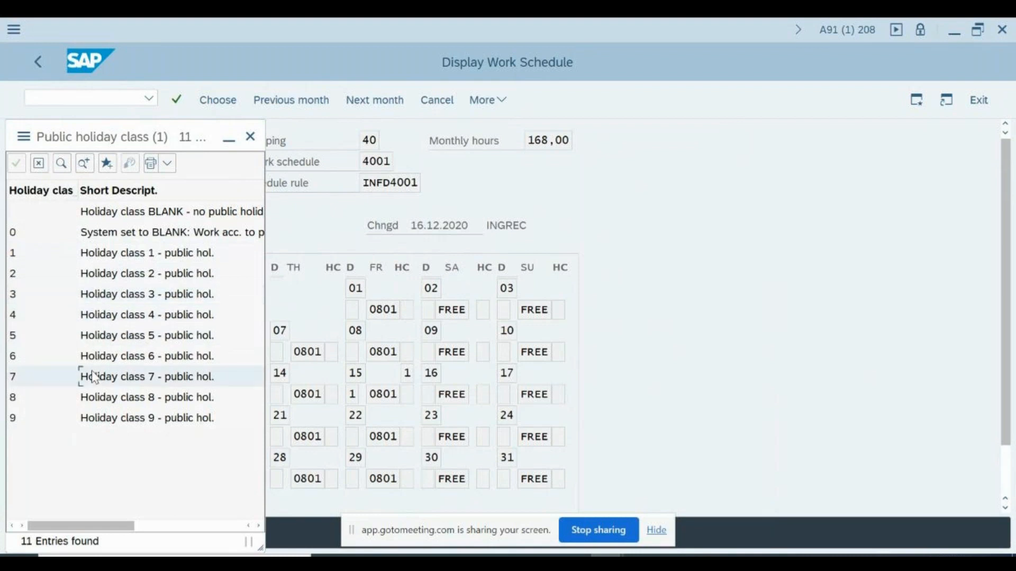
Close the holiday class list, redisplay the October 2021 schedule, then go back to PA30
click(254, 134)
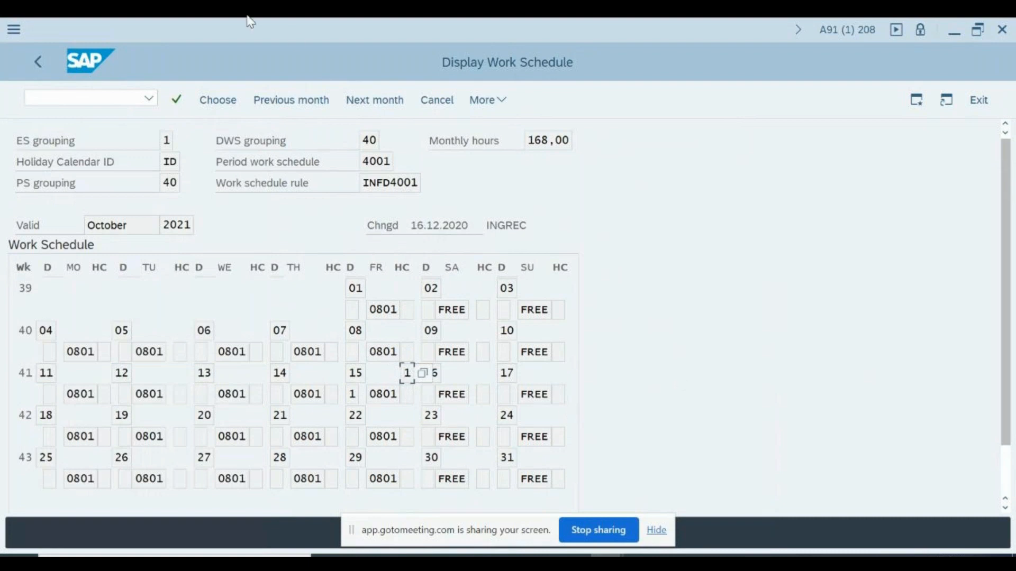
click(433, 100)
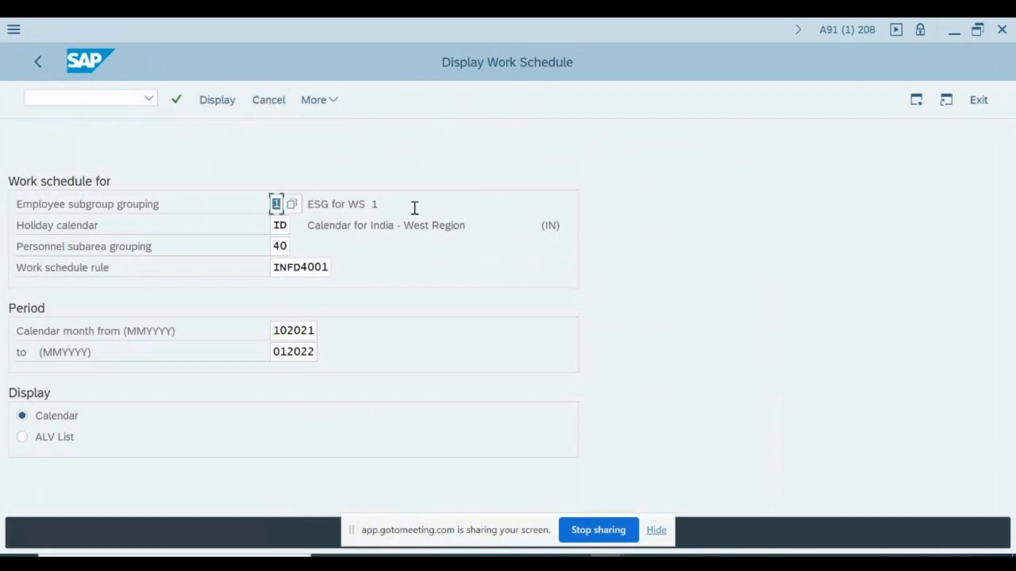
click(270, 101)
click(222, 101)
click(319, 101)
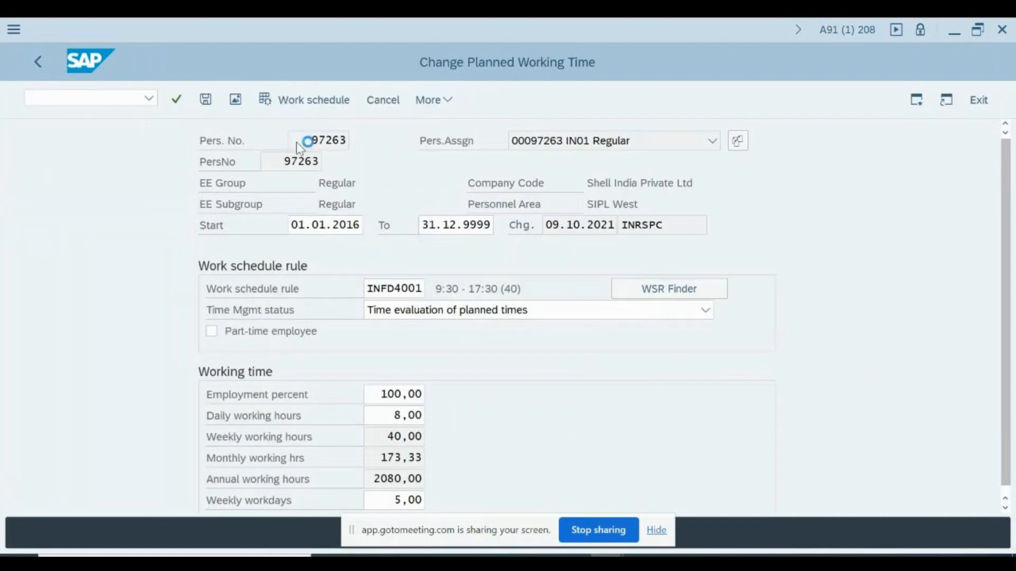
key(F3)
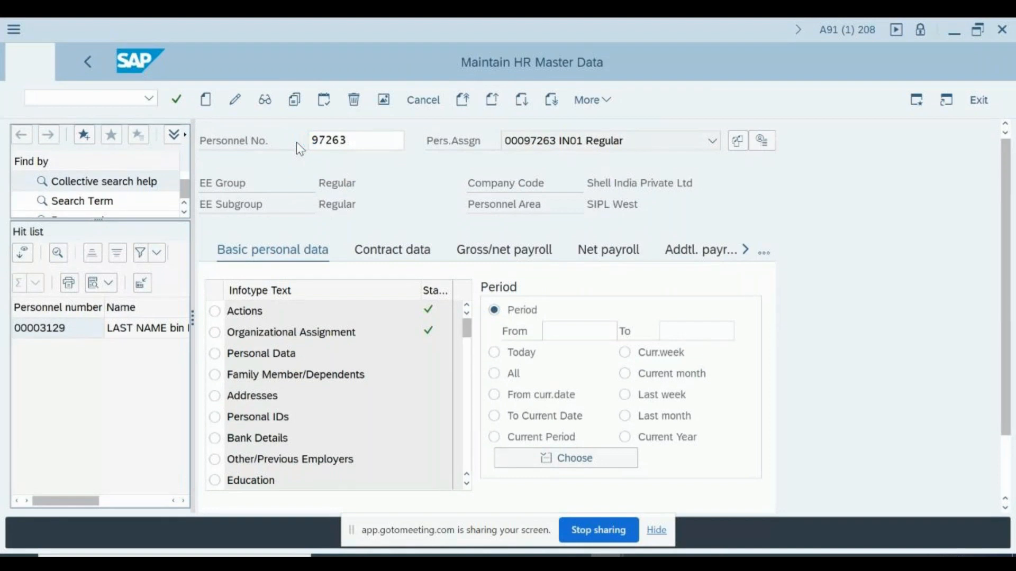
key(F7)
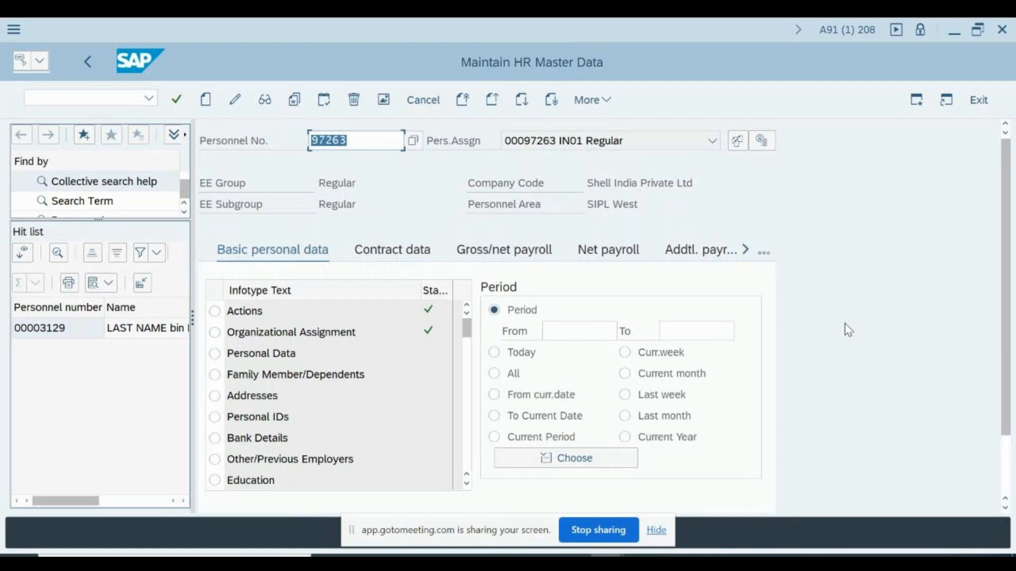
Enter infotype 2011 (Time Events) in the direct selection field
scroll(848, 330, down, 1)
key(Down)
key(Down)
scroll(848, 330, down, 2)
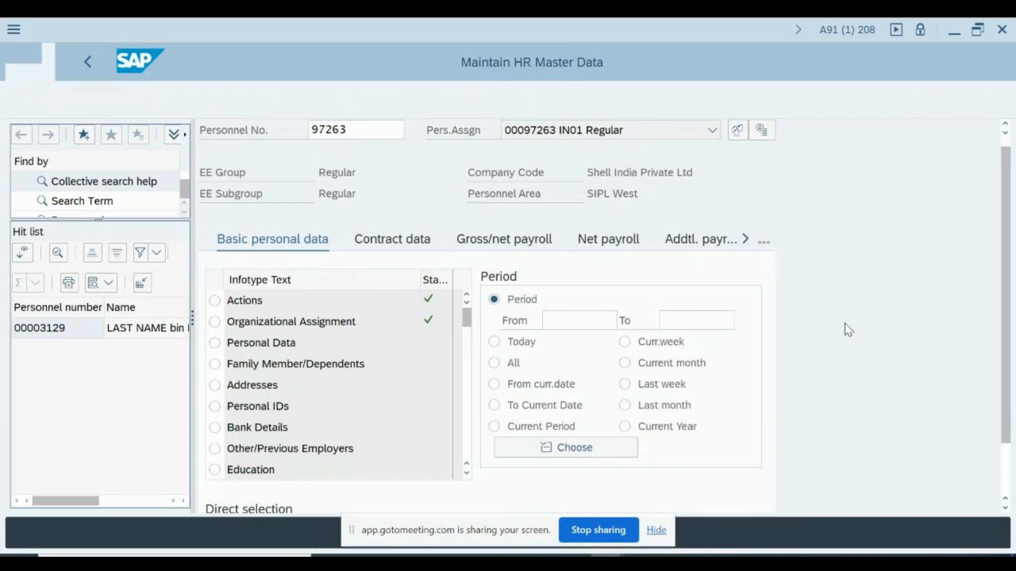
scroll(791, 361, down, 2)
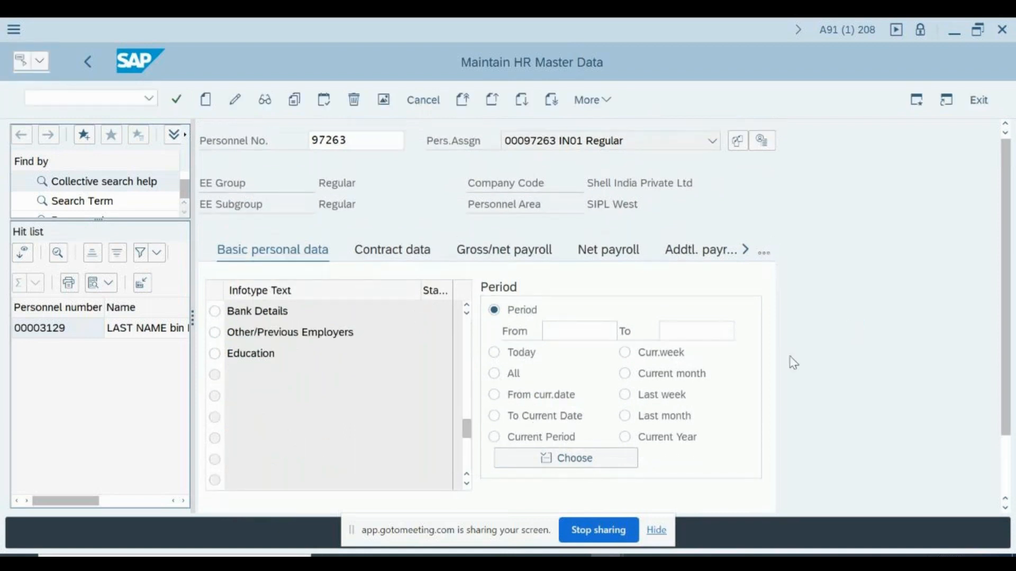
scroll(865, 365, down, 3)
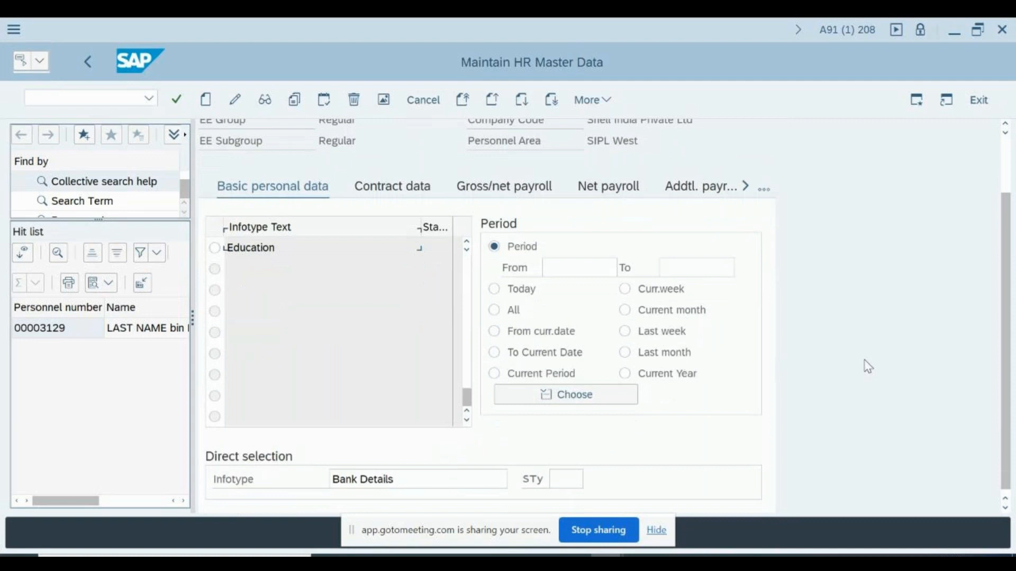
click(439, 466)
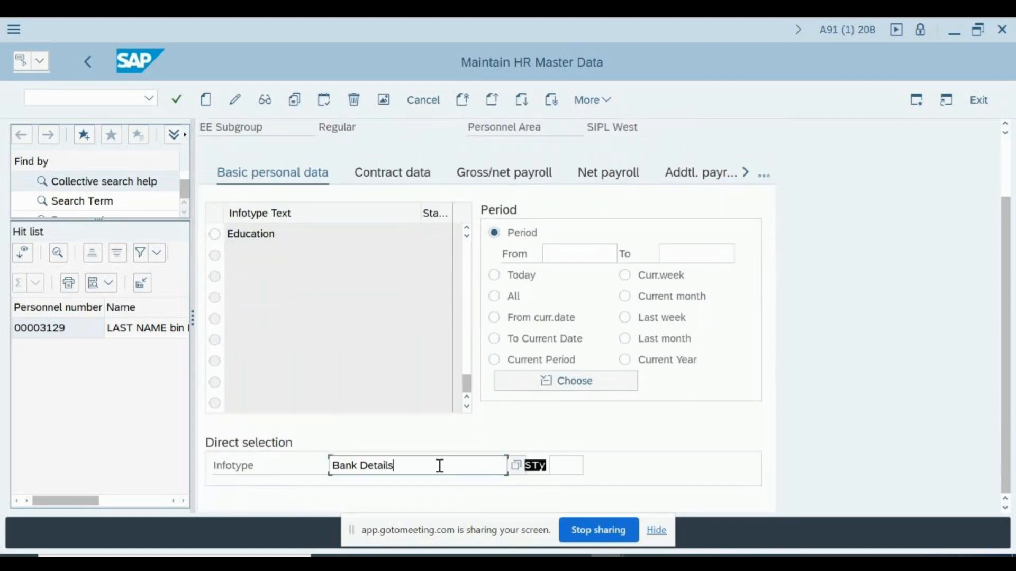
key(BackSpace)
key(BackSpace)
key(BackSpace)
key(BackSpace)
key(BackSpace)
key(BackSpace)
key(BackSpace)
key(BackSpace)
key(BackSpace)
key(BackSpace)
key(BackSpace)
key(BackSpace)
text(2001)
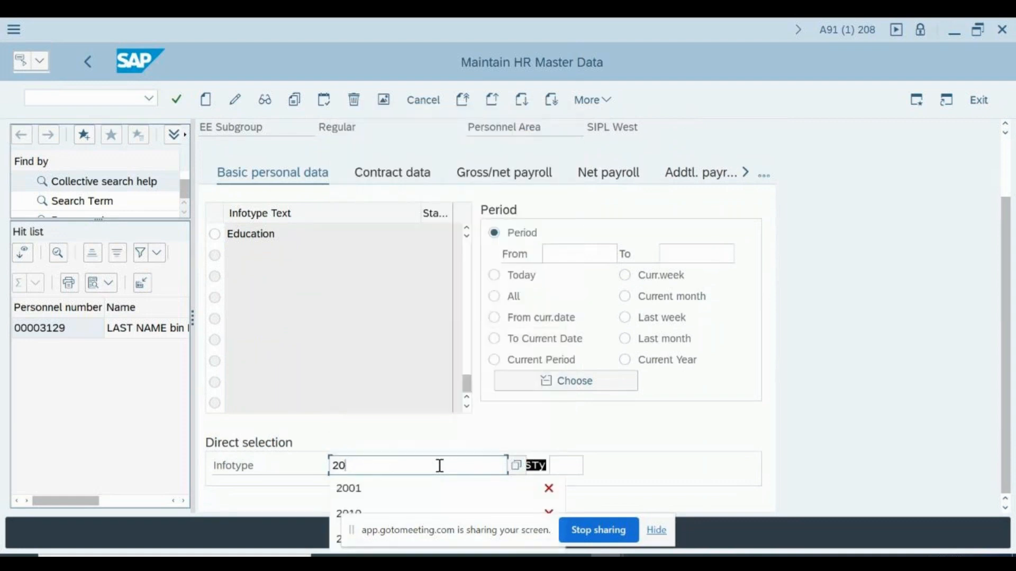
key(BackSpace)
key(BackSpace)
text(11)
key(Return)
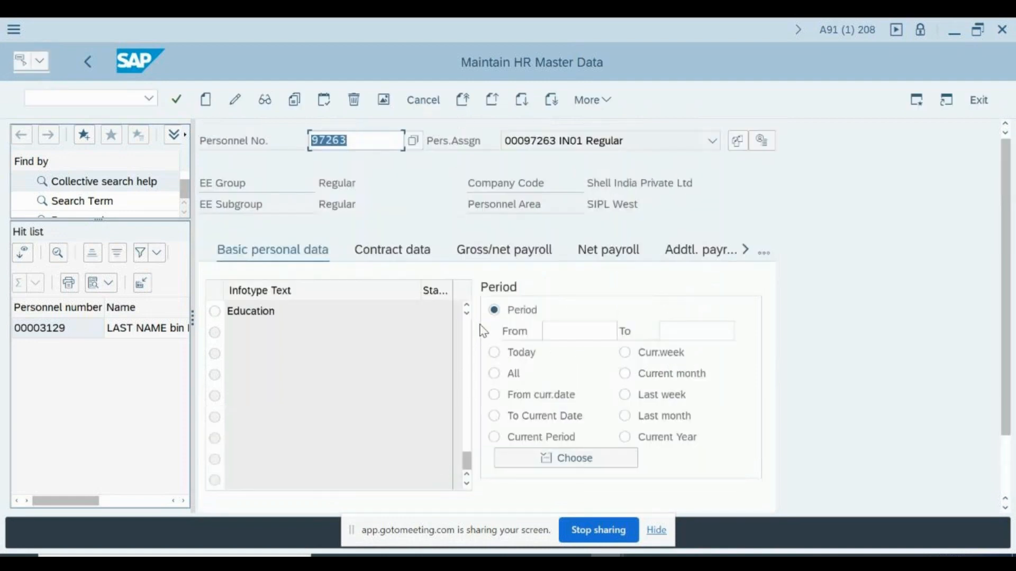
scroll(484, 331, down, 1)
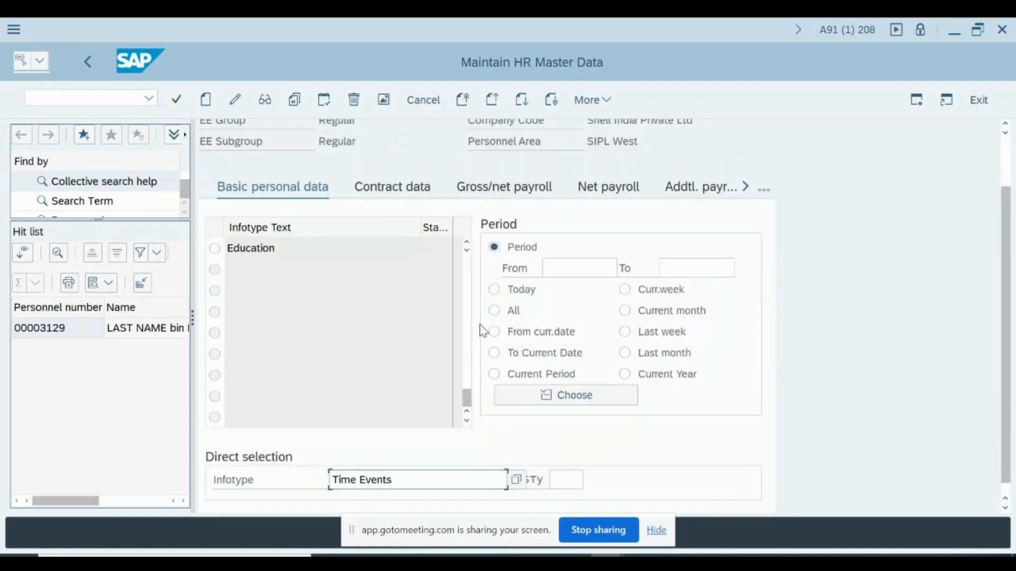
key(Return)
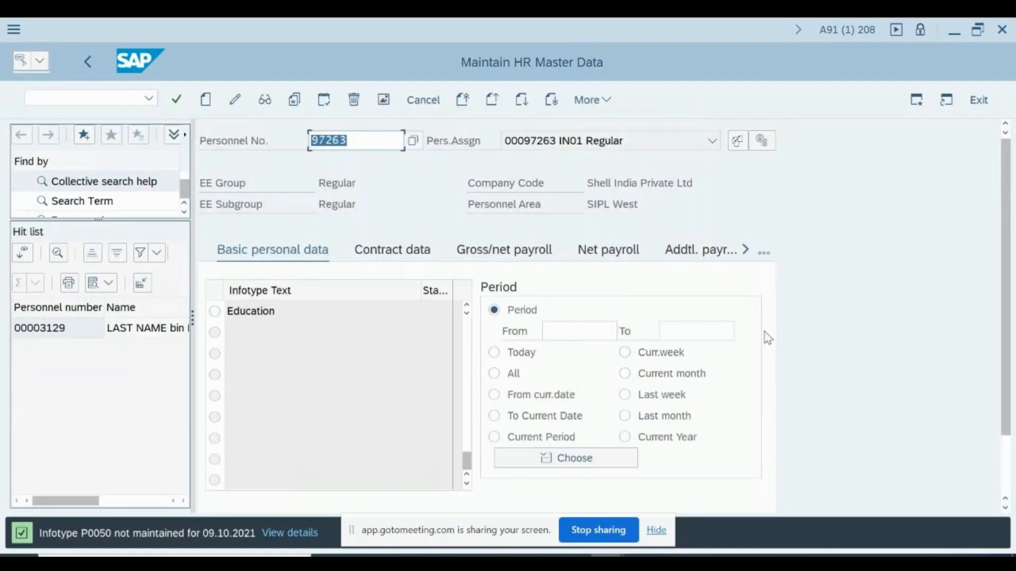
Switch the infotype to 50 and create a new record
scroll(789, 381, down, 1)
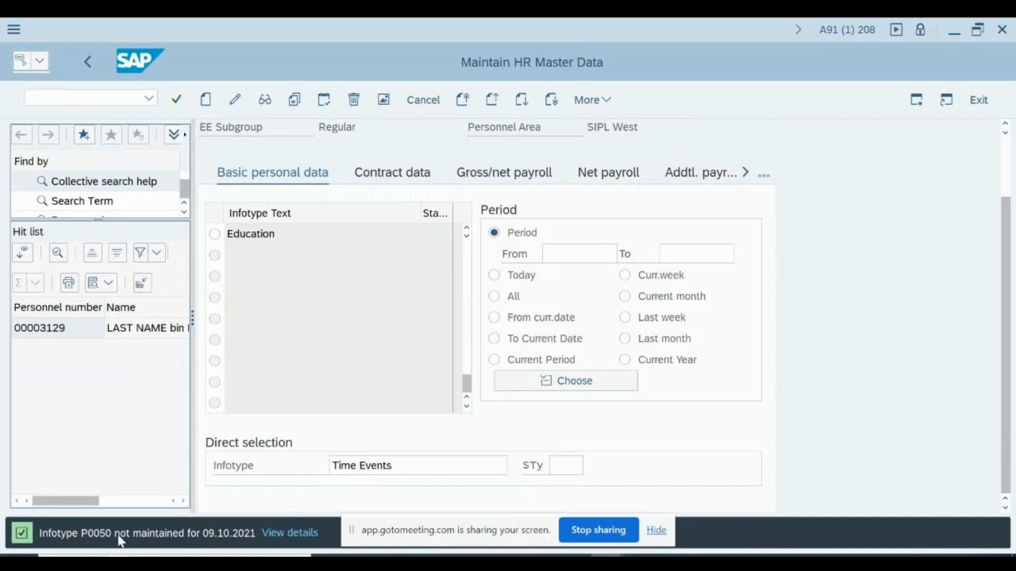
click(446, 466)
key(BackSpace)
key(BackSpace)
key(BackSpace)
key(BackSpace)
key(BackSpace)
key(BackSpace)
key(BackSpace)
key(BackSpace)
key(BackSpace)
key(BackSpace)
key(BackSpace)
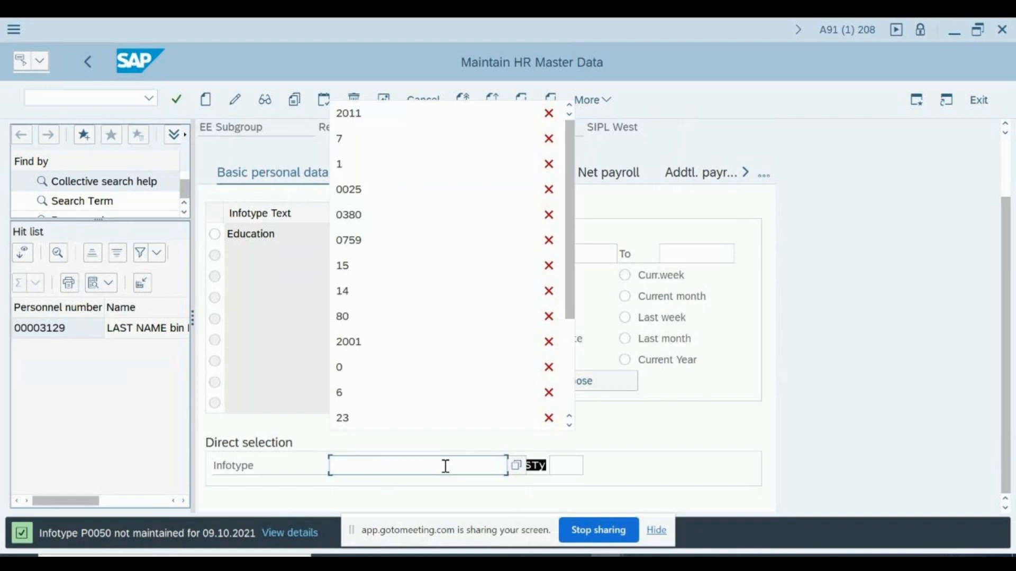
text(50)
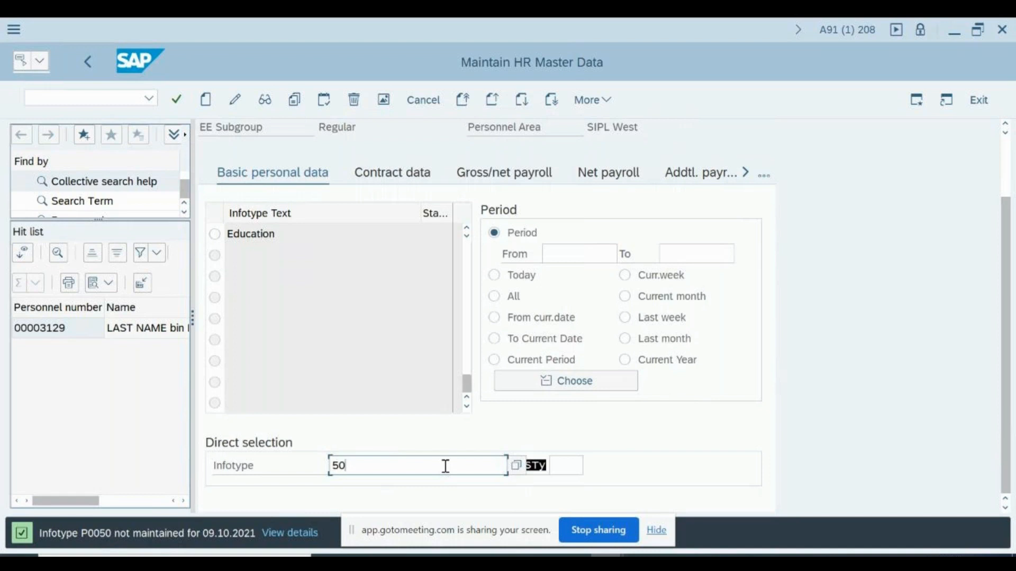
key(Return)
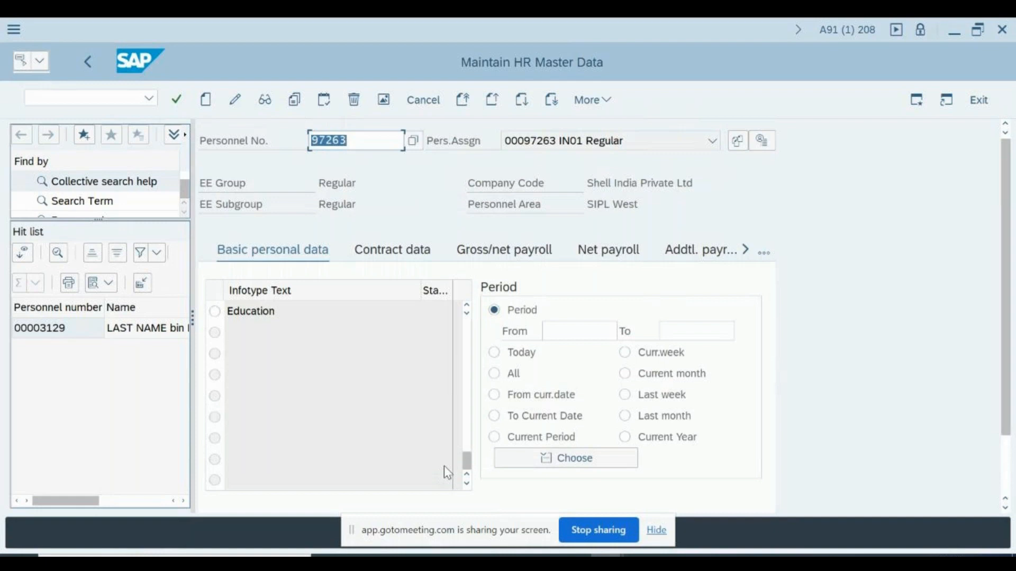
key(Return)
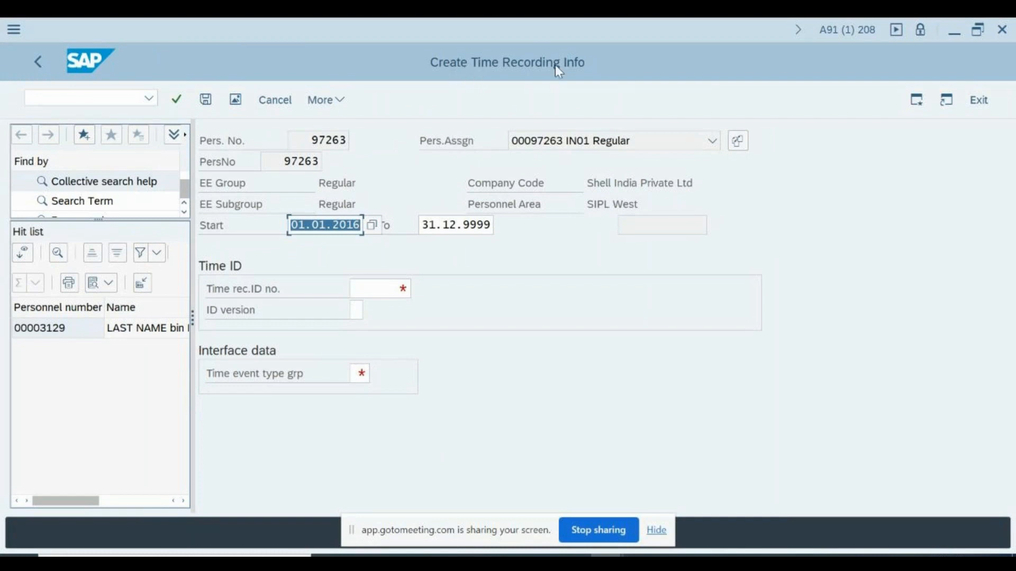
click(377, 289)
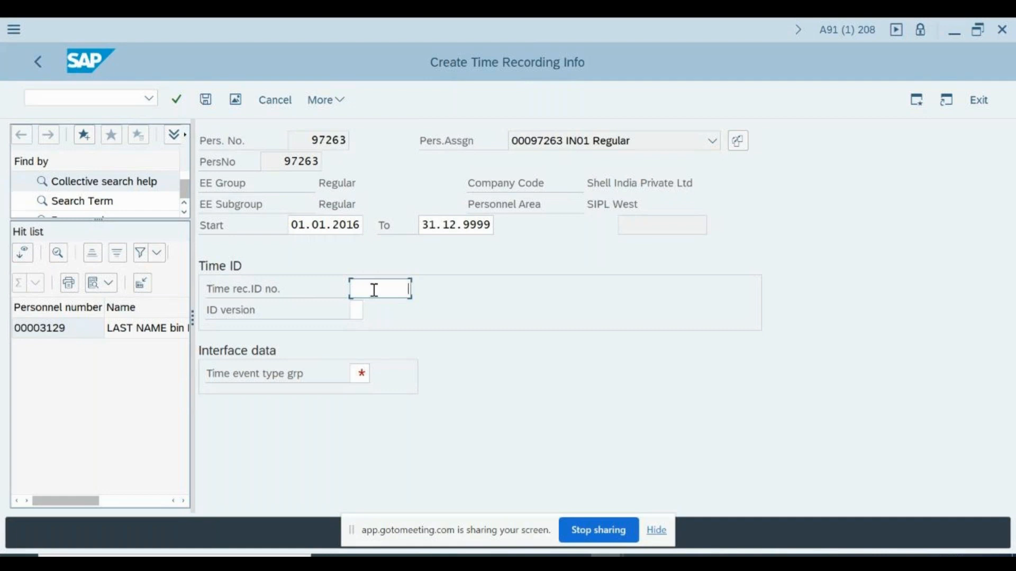
key(Tab)
text(0)
key(BackSpace)
text(1)
key(F4)
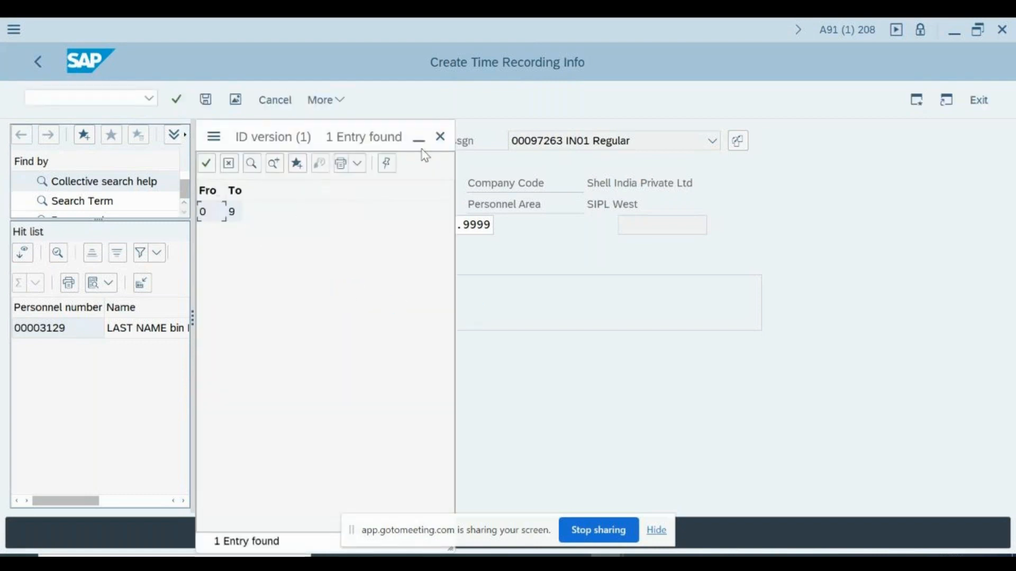
click(441, 138)
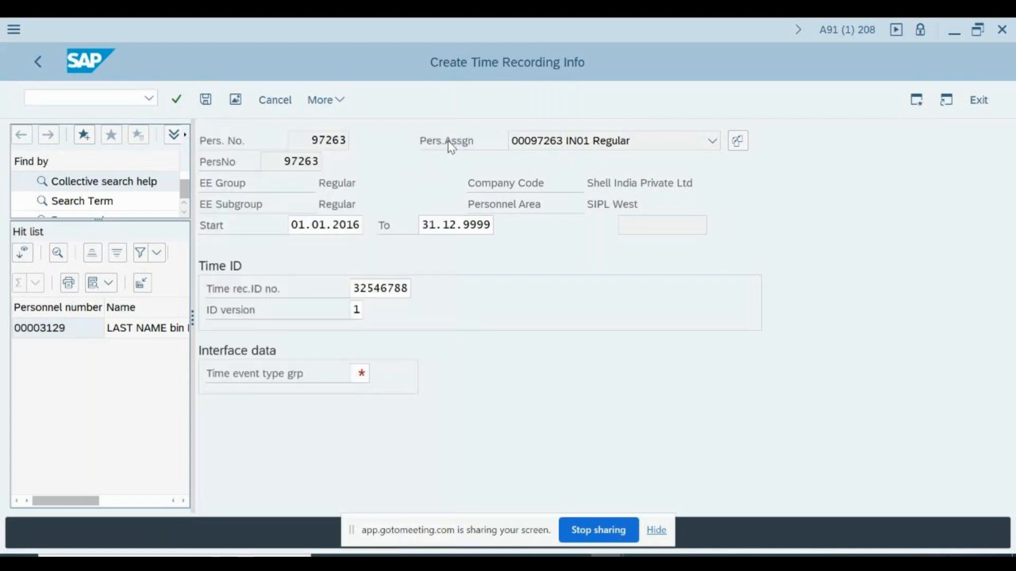
Set time event type group 01 (All time events) and save the record
click(359, 372)
key(F4)
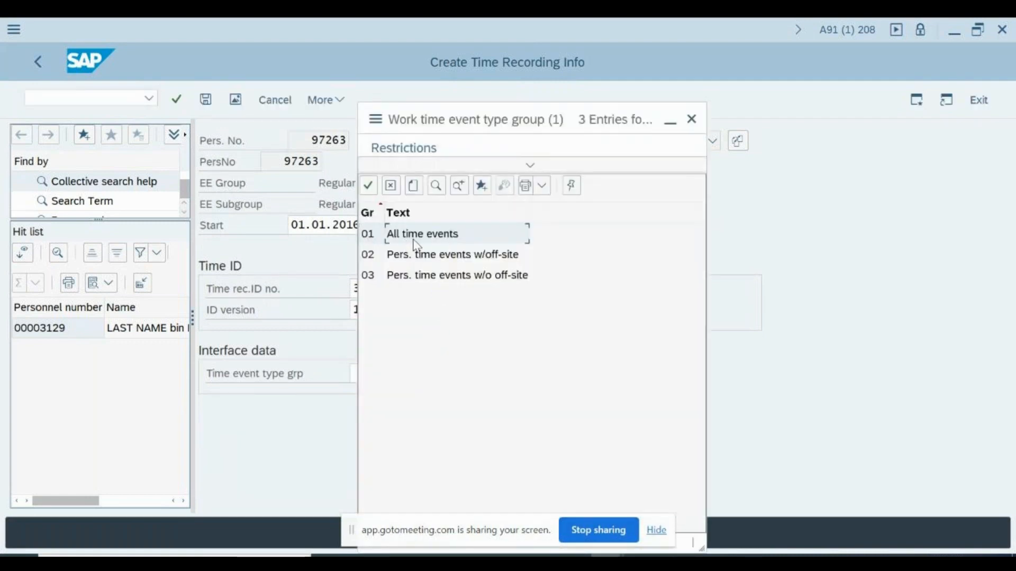
double_click(405, 234)
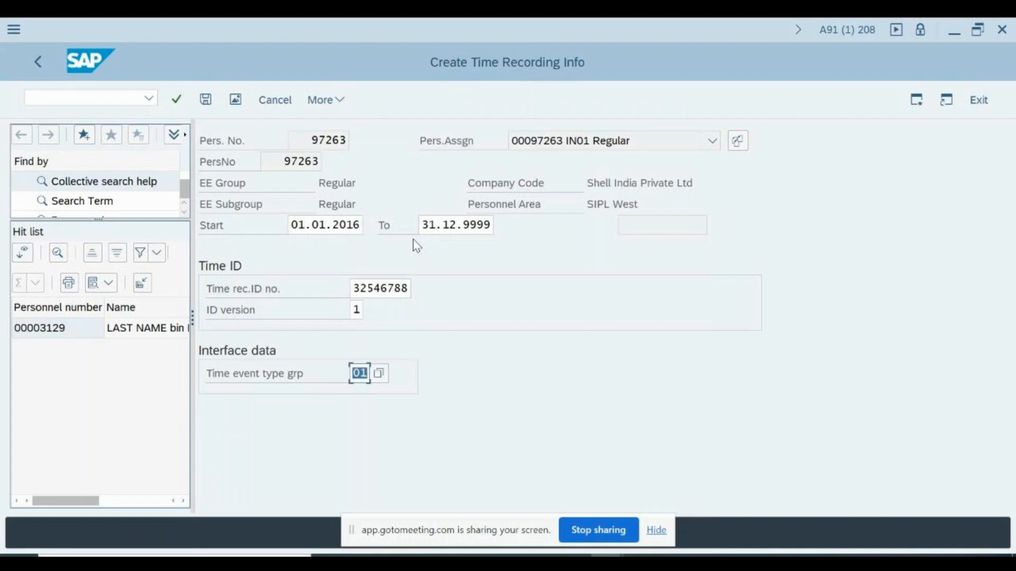
key(Return)
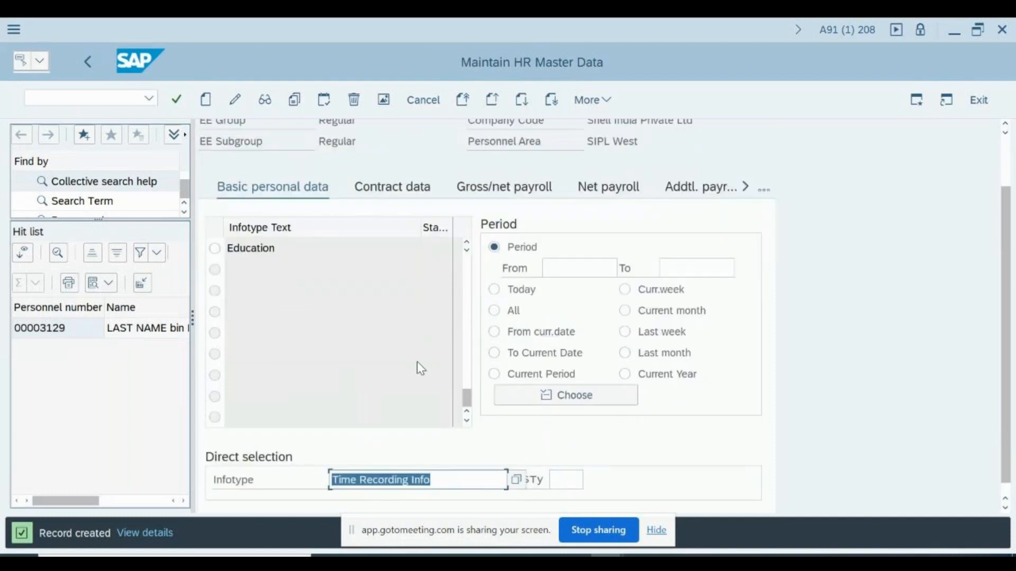
Start a Time Events (2011) record and review types P01, P10 and P20 in the type list
text(2011)
key(Return)
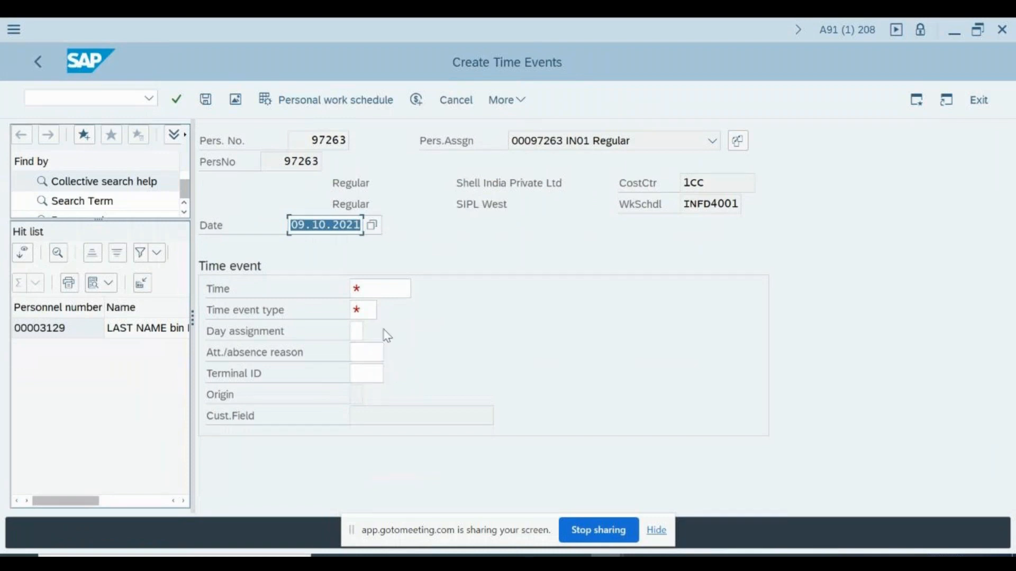
click(364, 306)
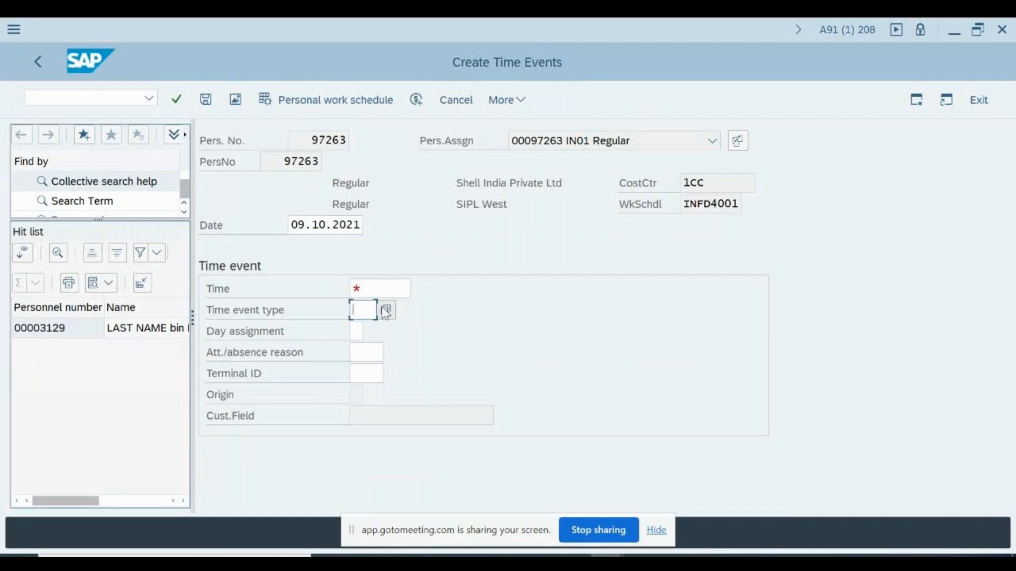
click(386, 310)
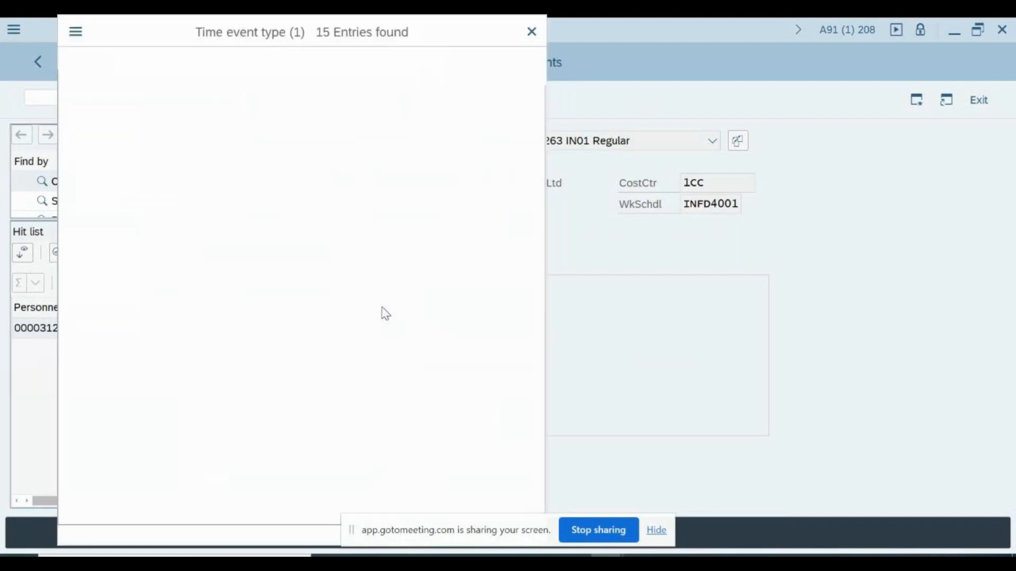
click(108, 154)
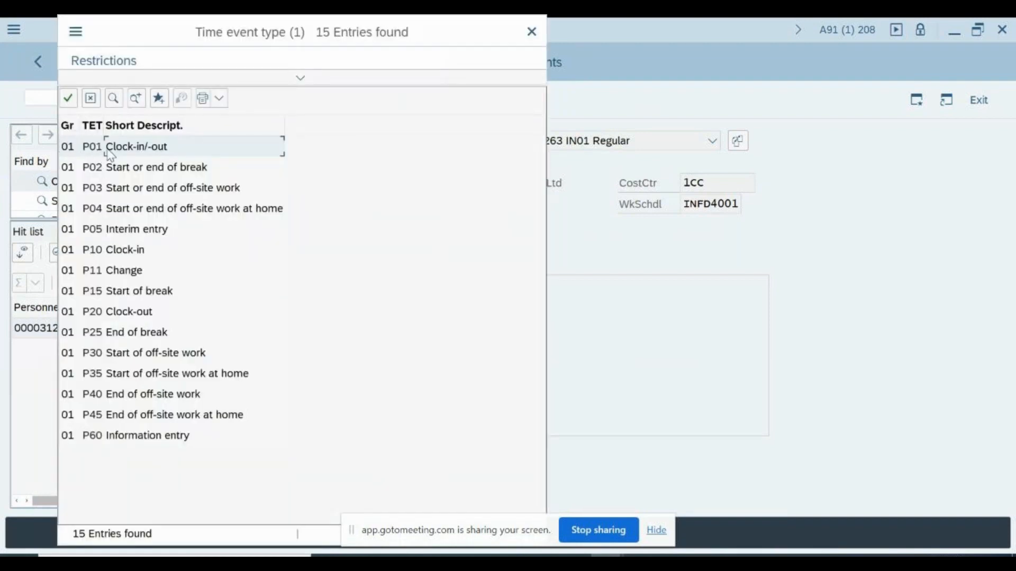
click(102, 253)
click(112, 312)
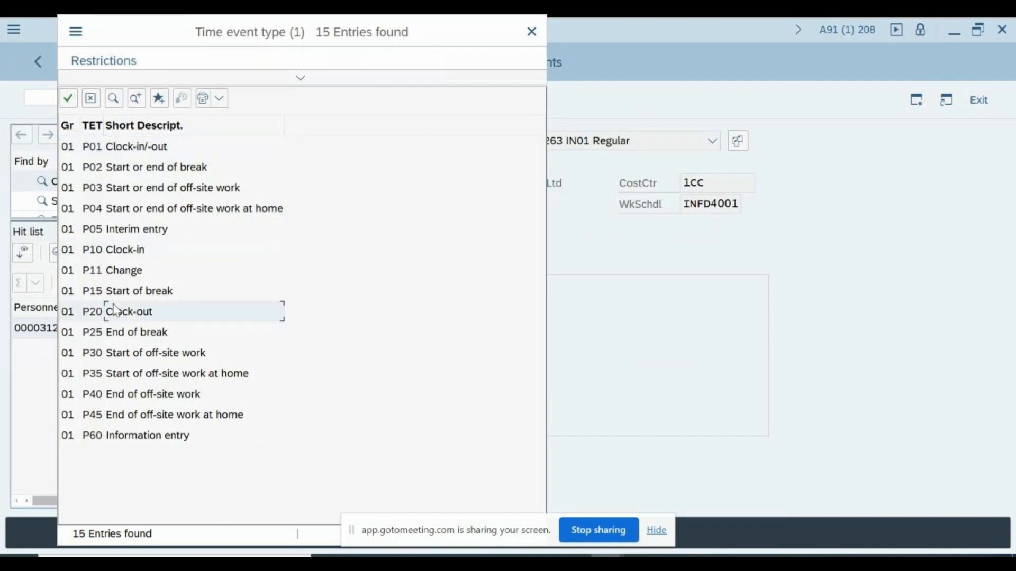
Move the type list aside, compare P10 Clock-in and P20 Clock-out, then close it
drag(186, 32, 591, 72)
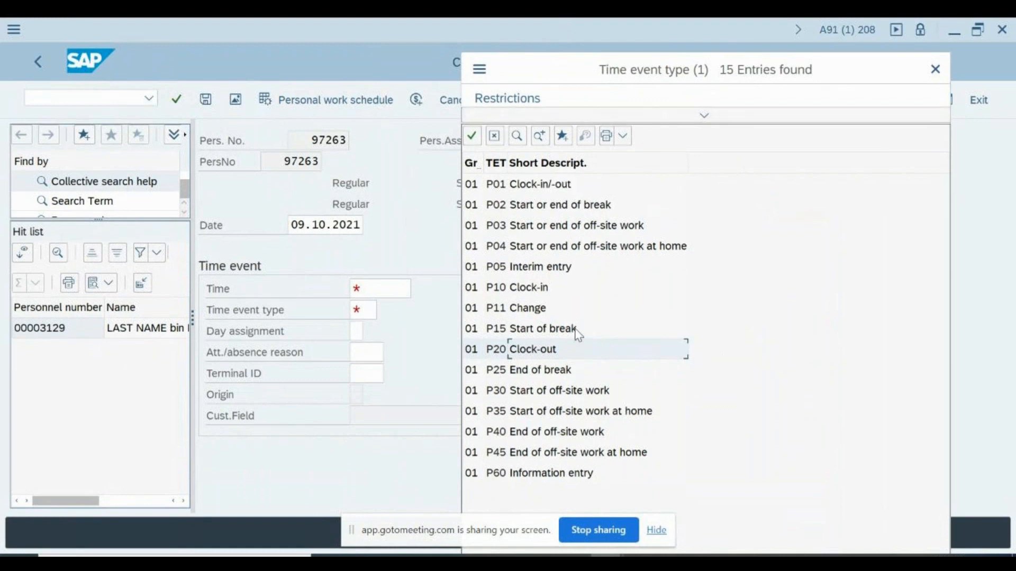
click(516, 291)
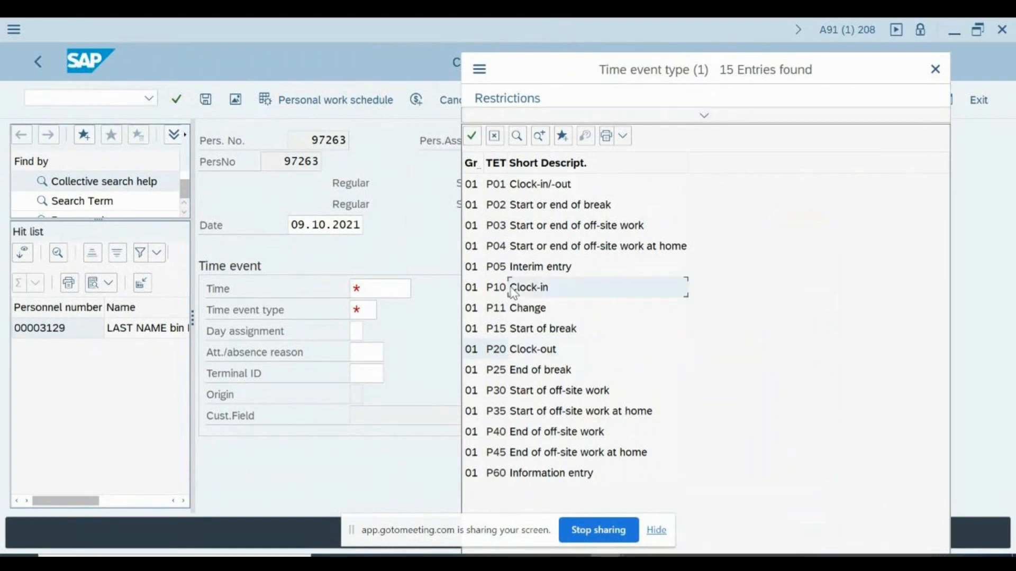
click(527, 351)
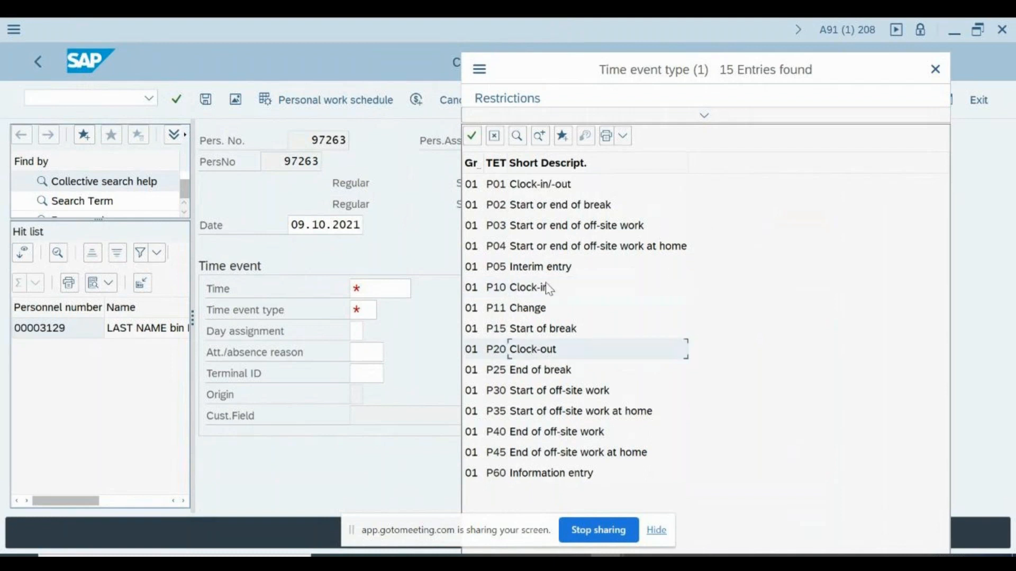
click(509, 289)
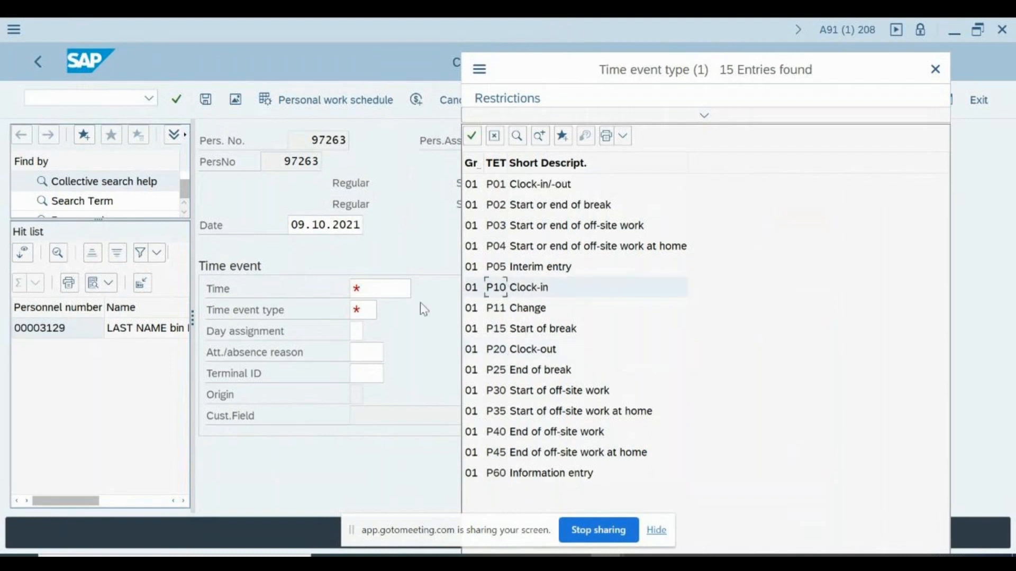
click(936, 68)
Set the time to 10:01:09 and the time event type to P10 Clock-in
click(367, 292)
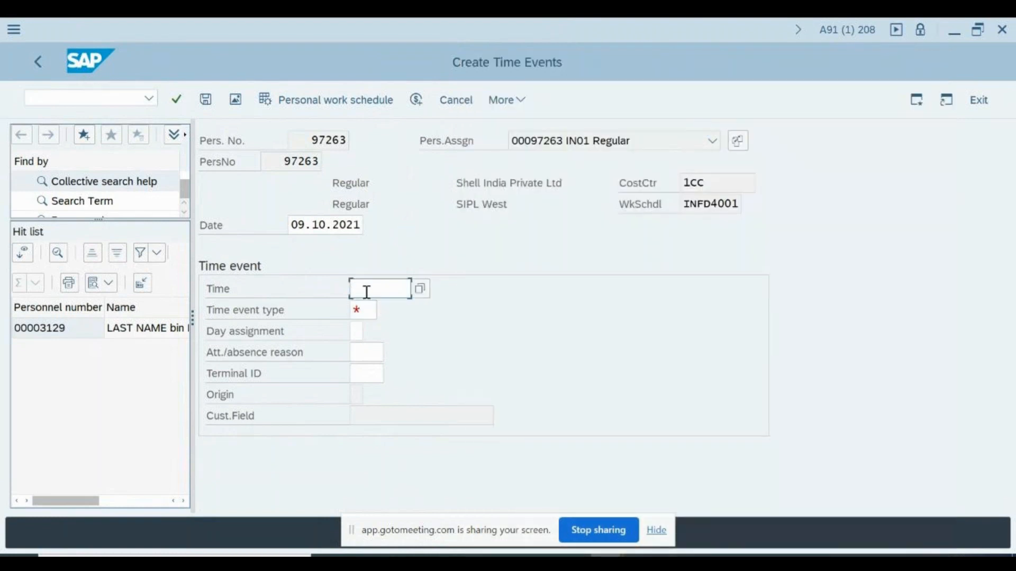
click(416, 288)
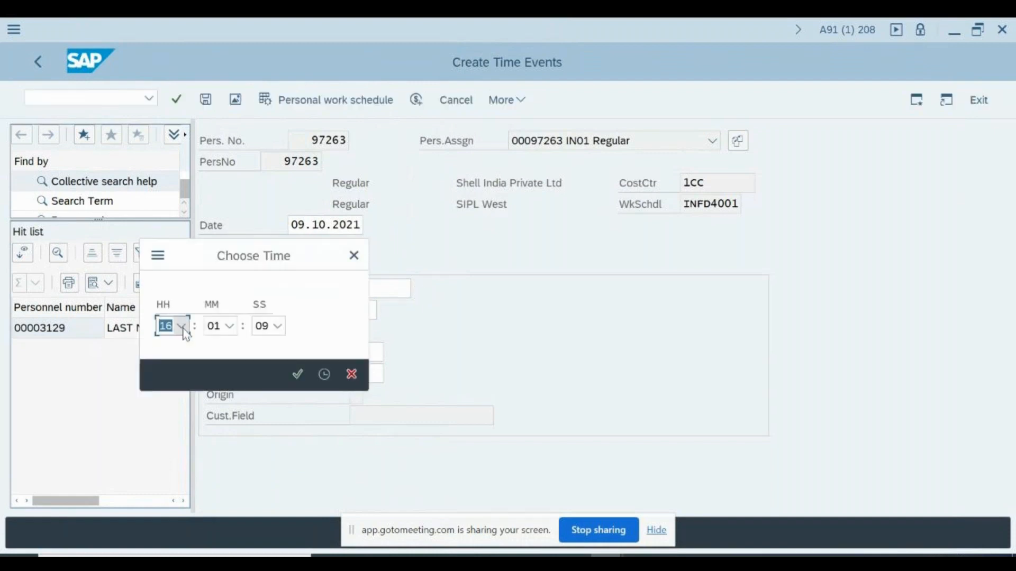
click(182, 327)
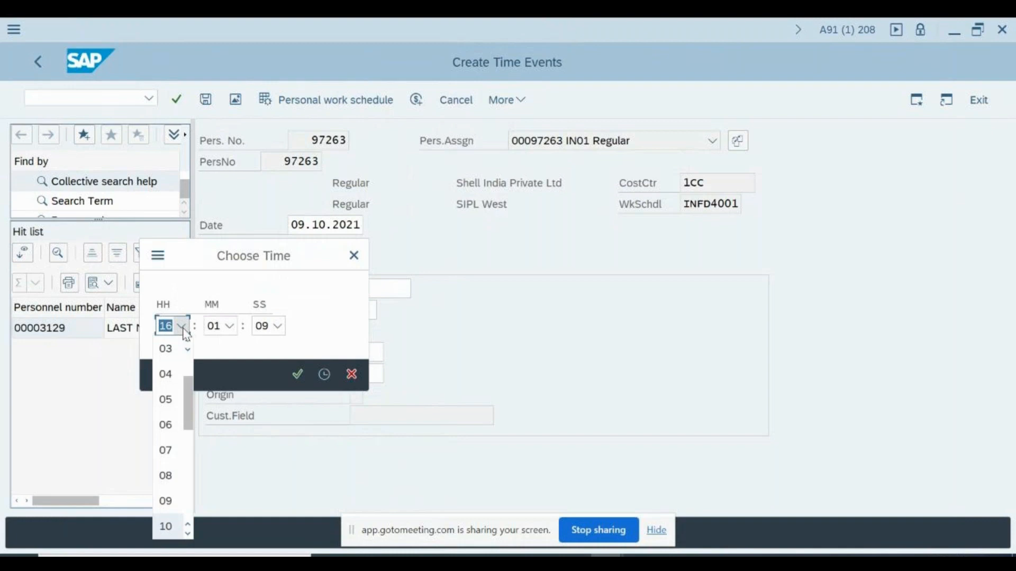
key(Return)
key(Return)
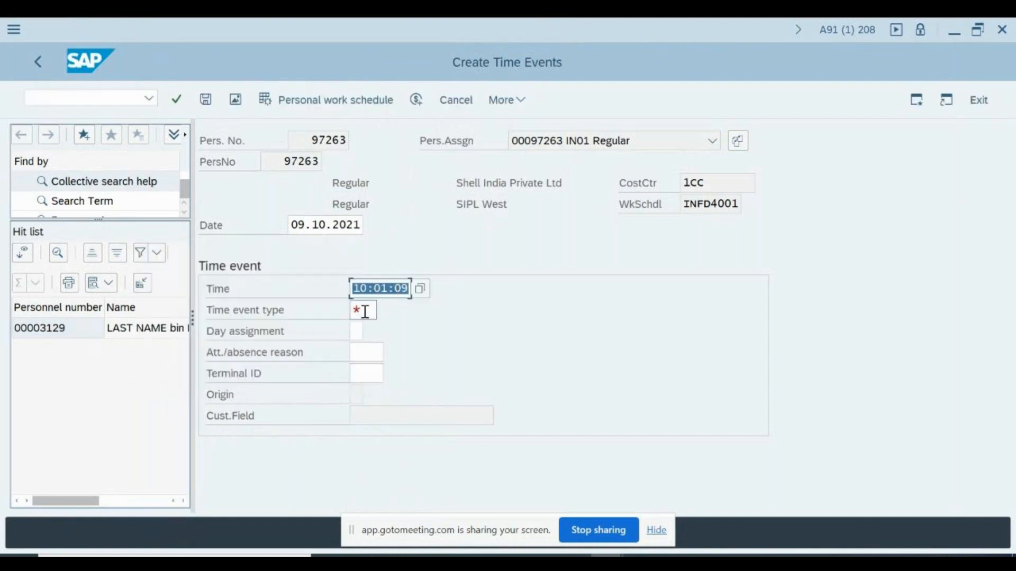
click(364, 311)
text(P10)
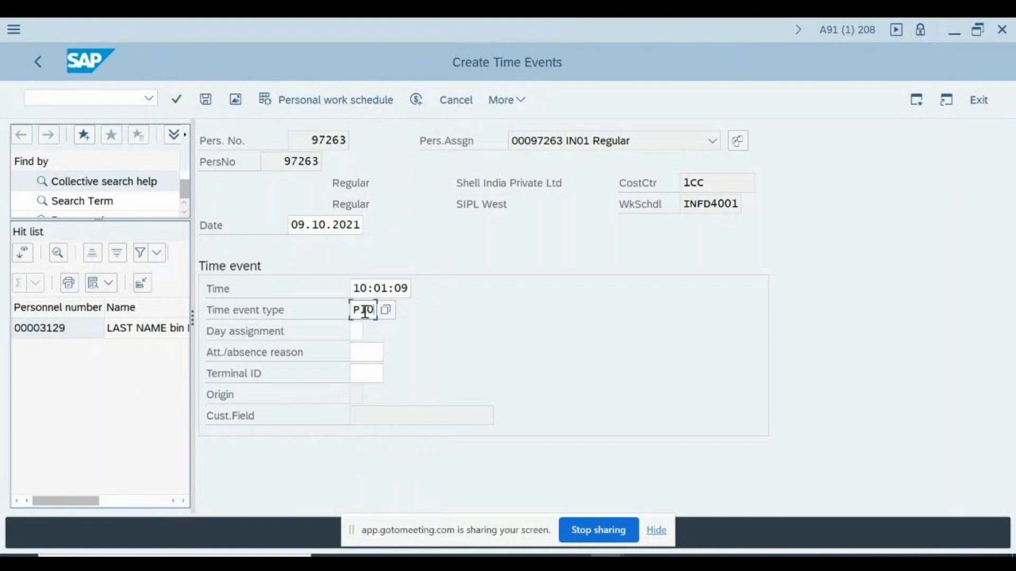
key(Return)
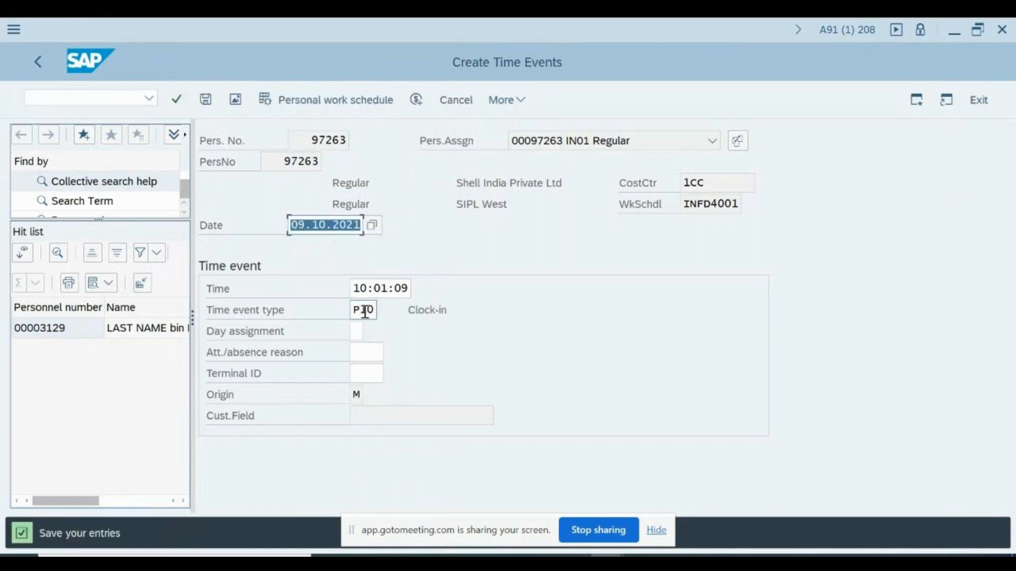
Keep origin M, recheck the entries and save the clock-in event
click(357, 394)
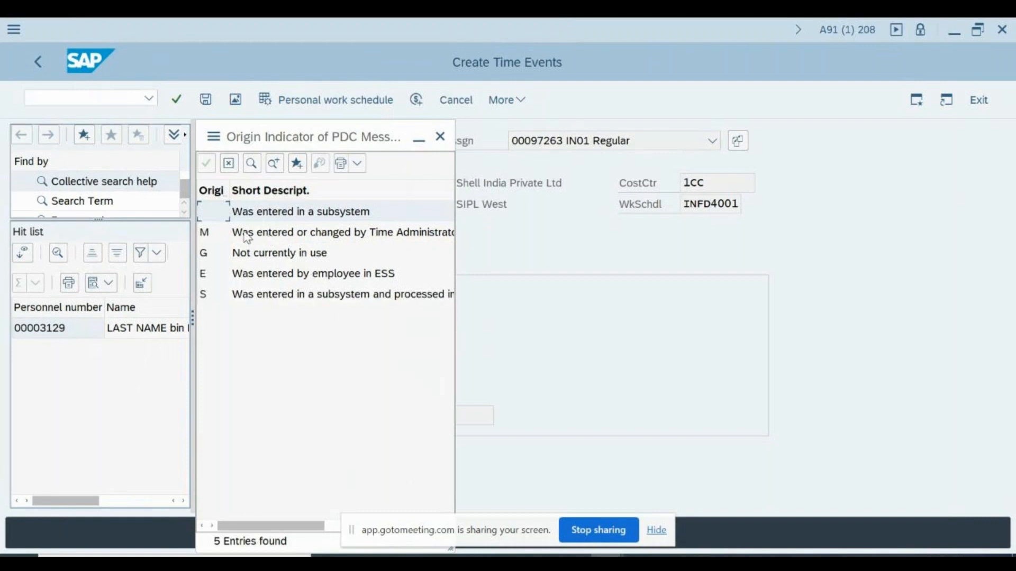
click(312, 215)
click(440, 136)
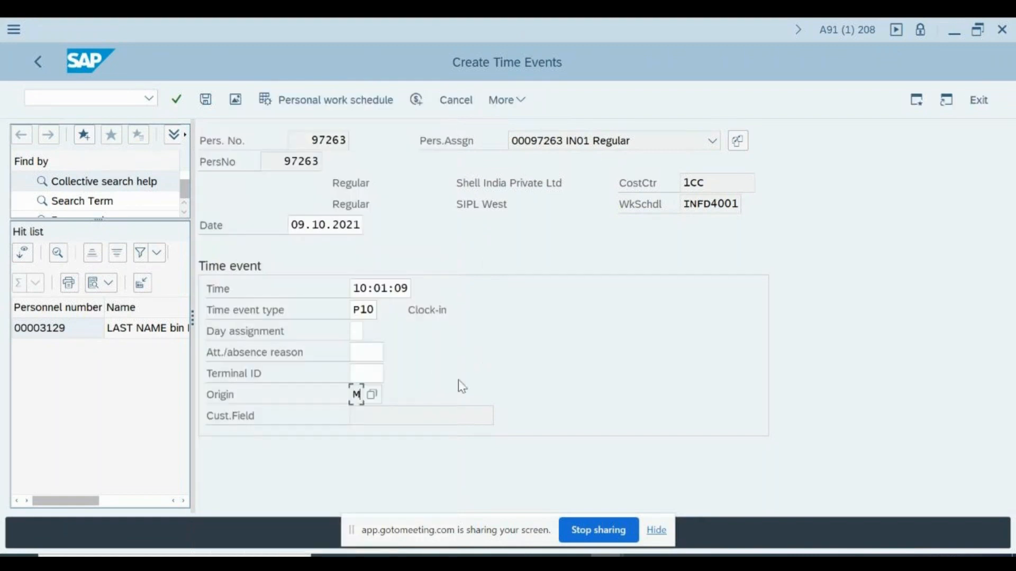
key(Return)
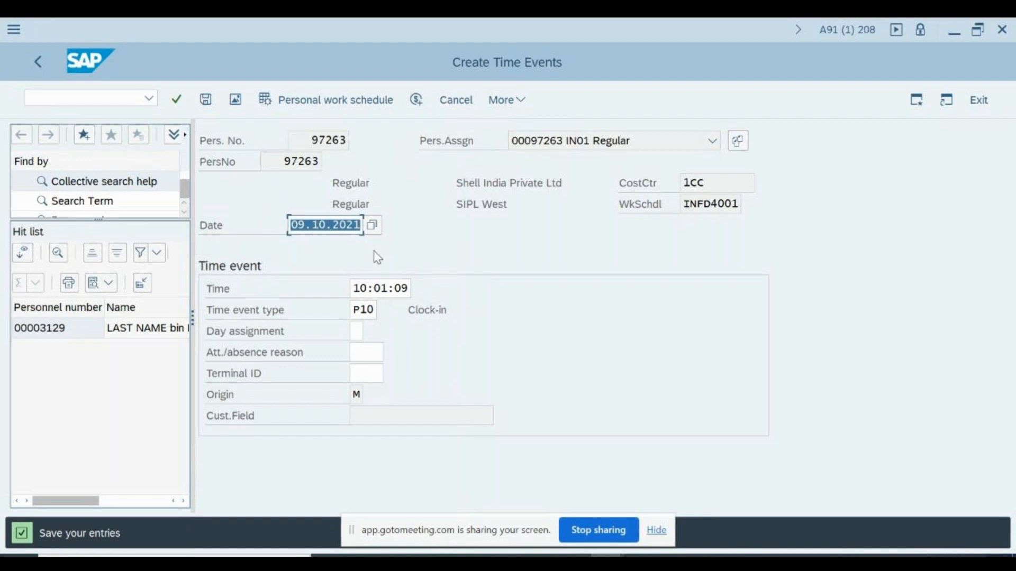
key(Right)
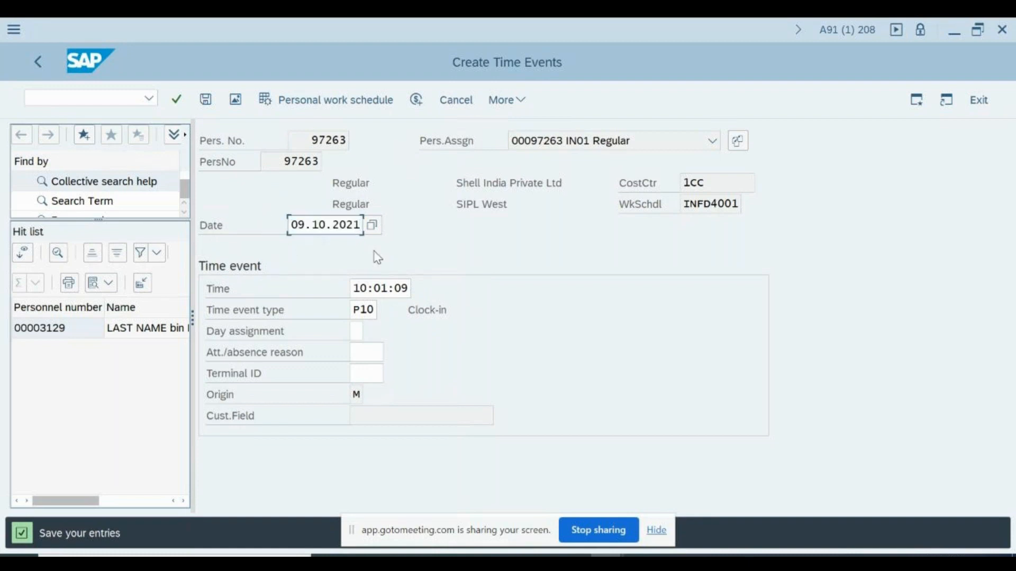
key(Return)
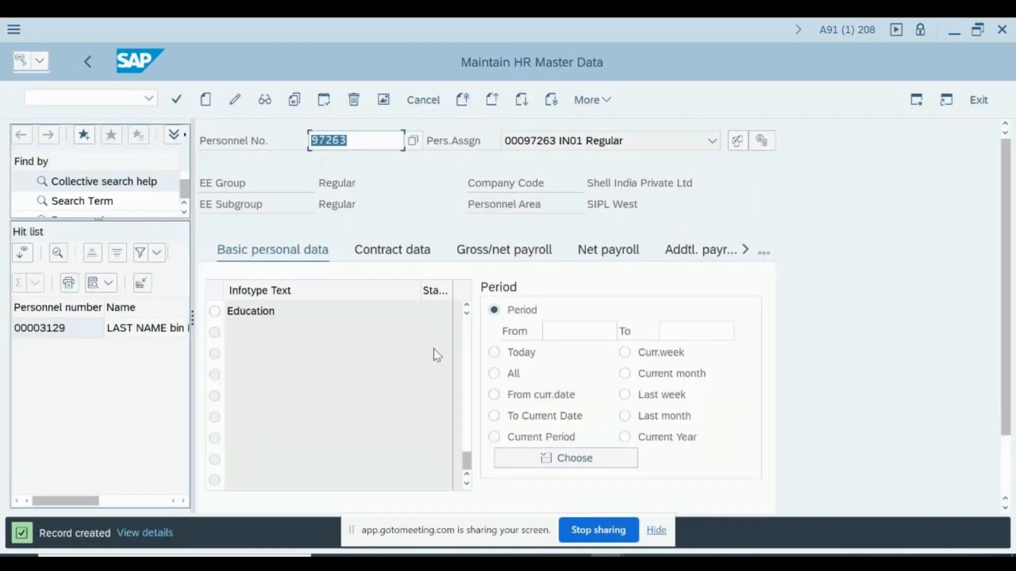
Create another time event with time 16:01:59 and time event type P20
click(434, 311)
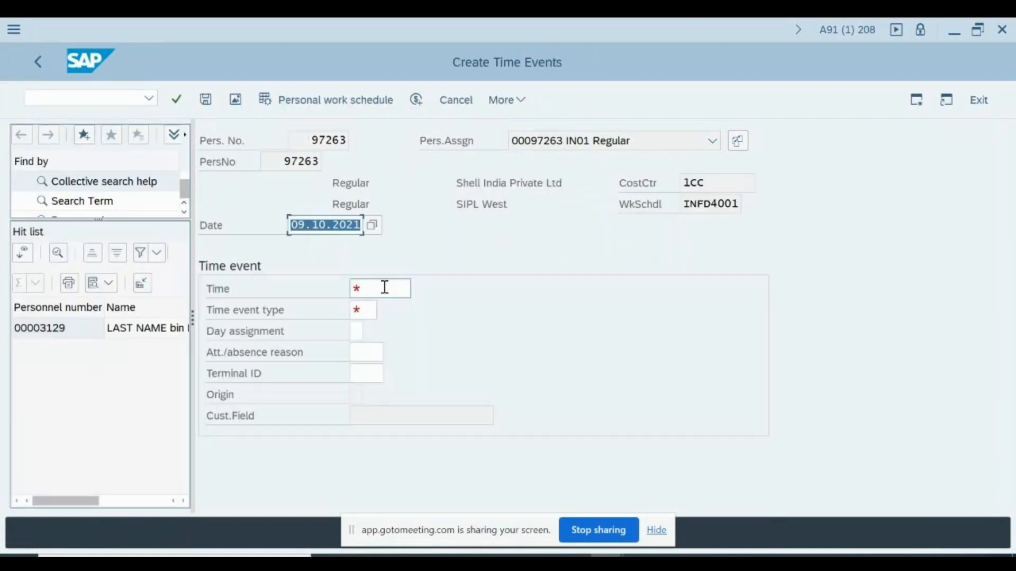
click(384, 288)
click(419, 290)
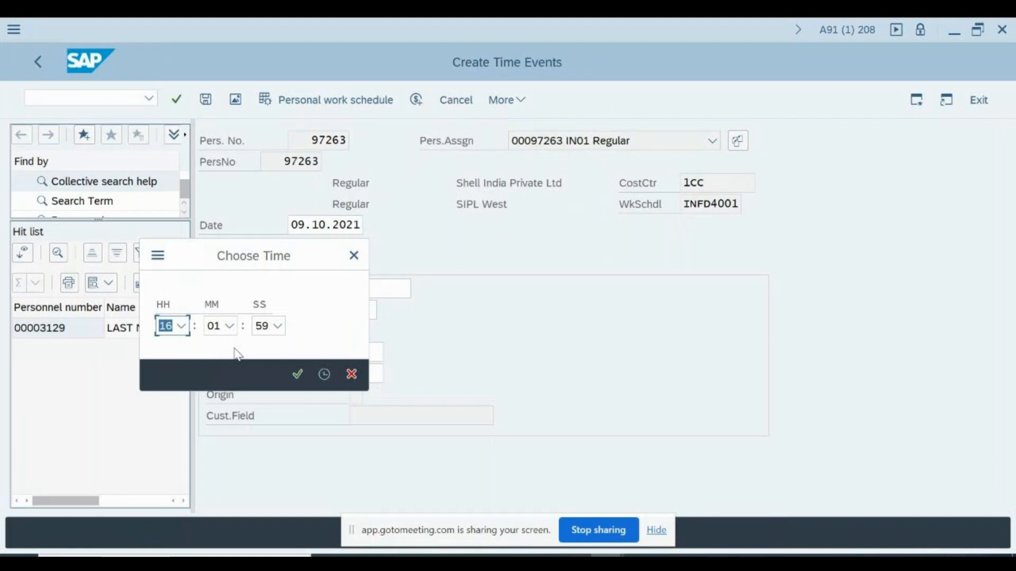
key(F4)
text(6)
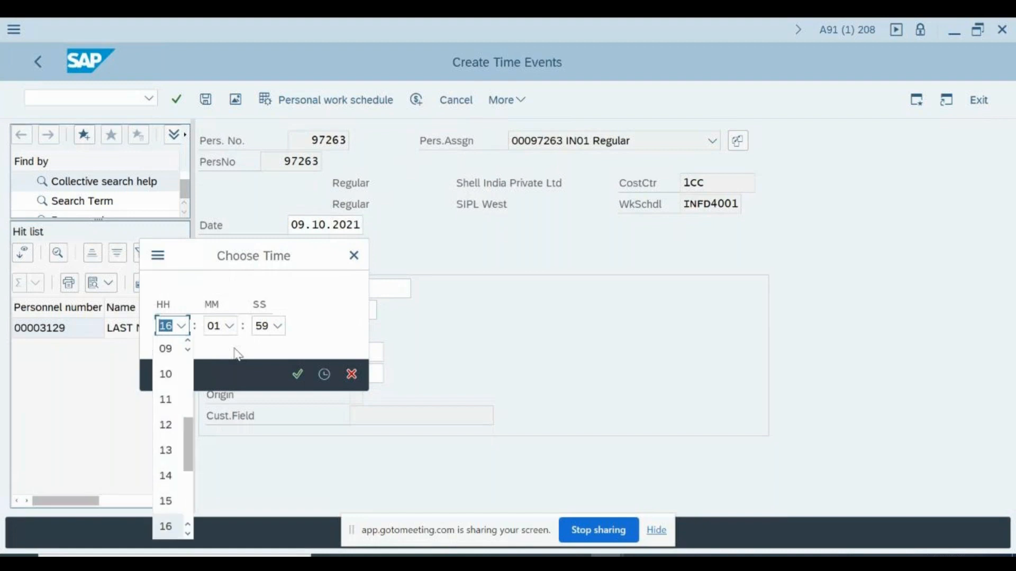
key(Return)
key(Return)
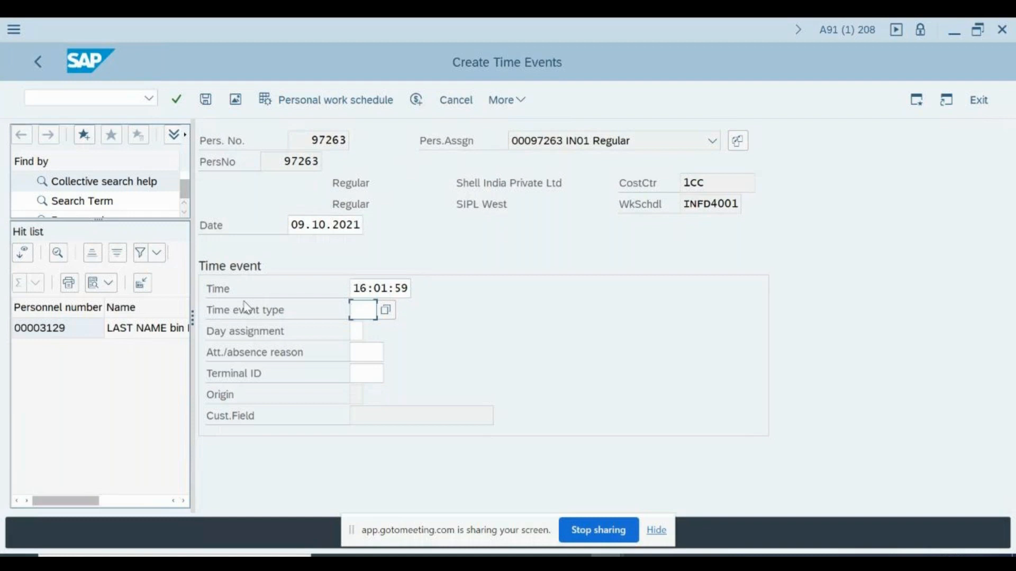
text(P20)
key(Tab)
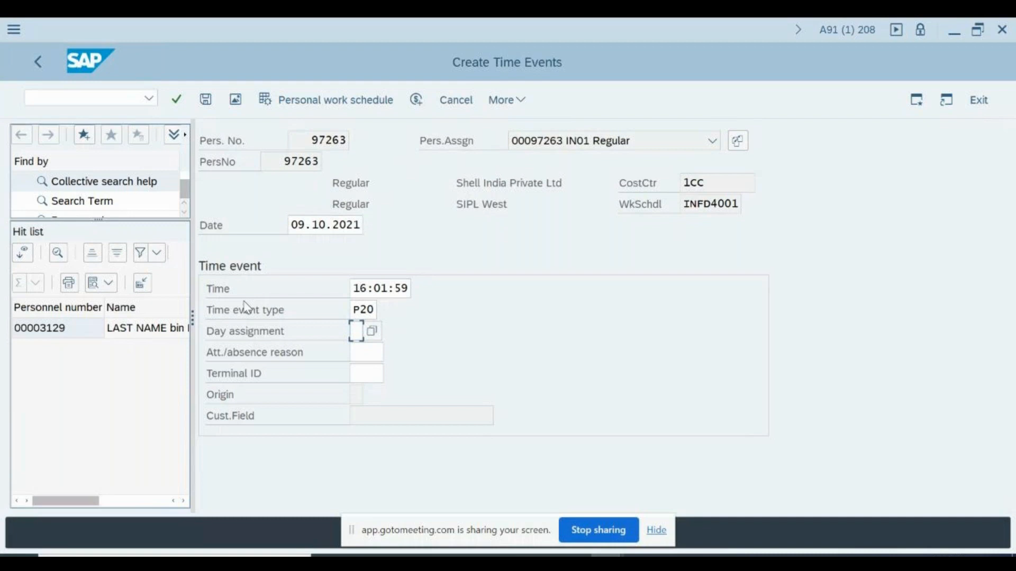
Check the P20 entry so Clock-out and origin M fill in, then save with Ctrl+S
key(Return)
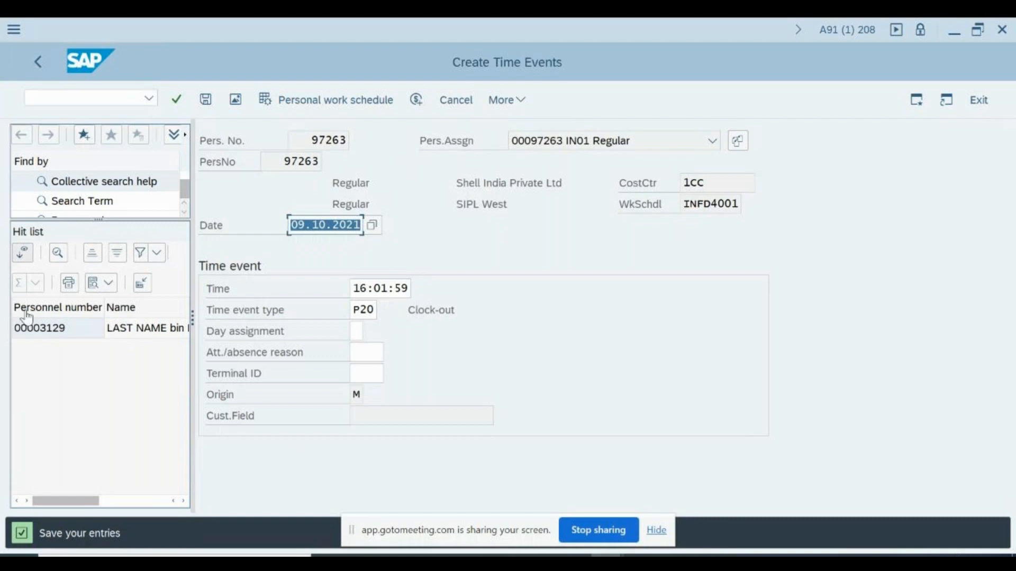
click(362, 311)
key(Return)
key(ctrl+s)
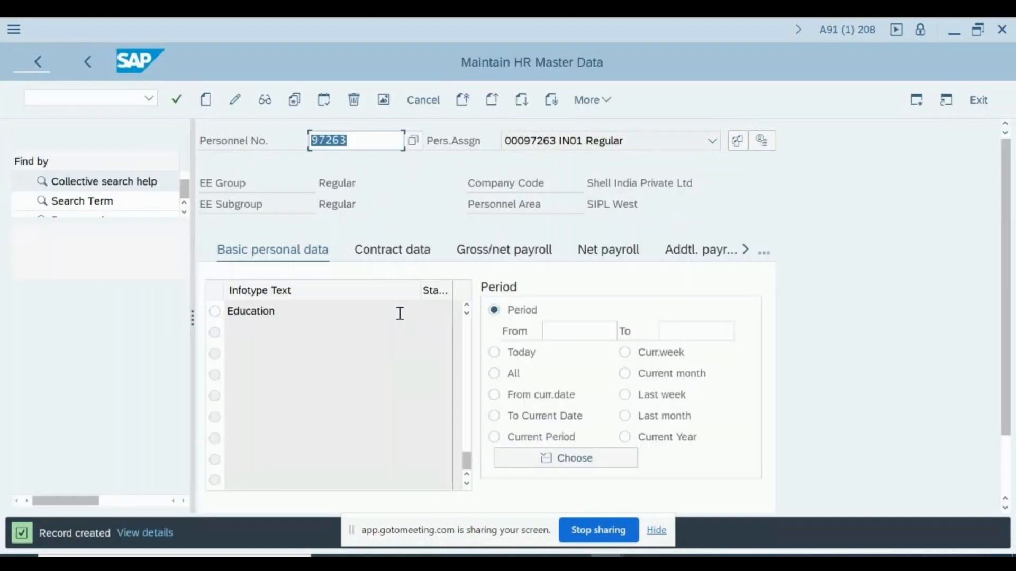
Open the time events overview and widen the Time event type column
click(400, 313)
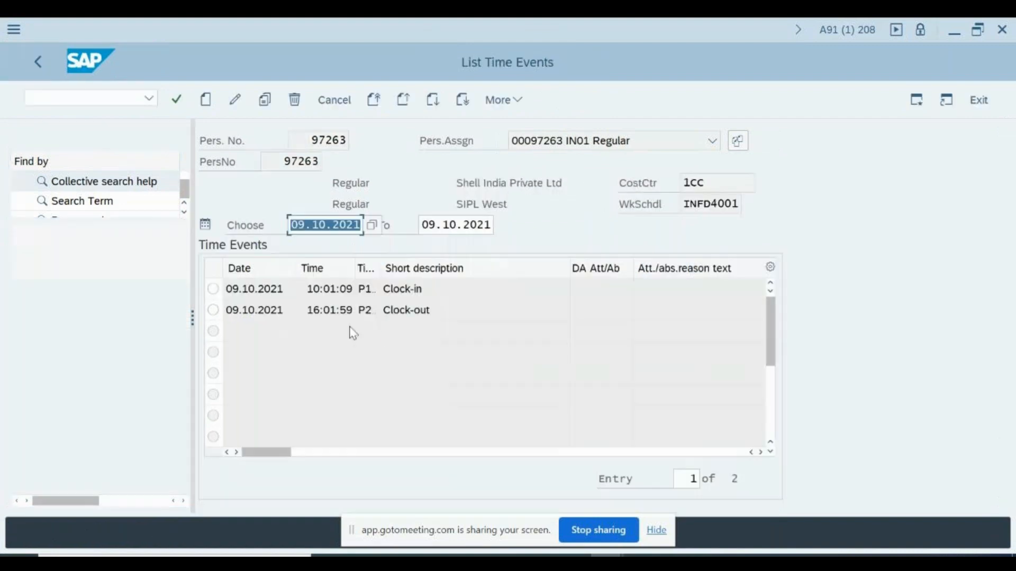
click(336, 291)
drag(337, 310, 353, 310)
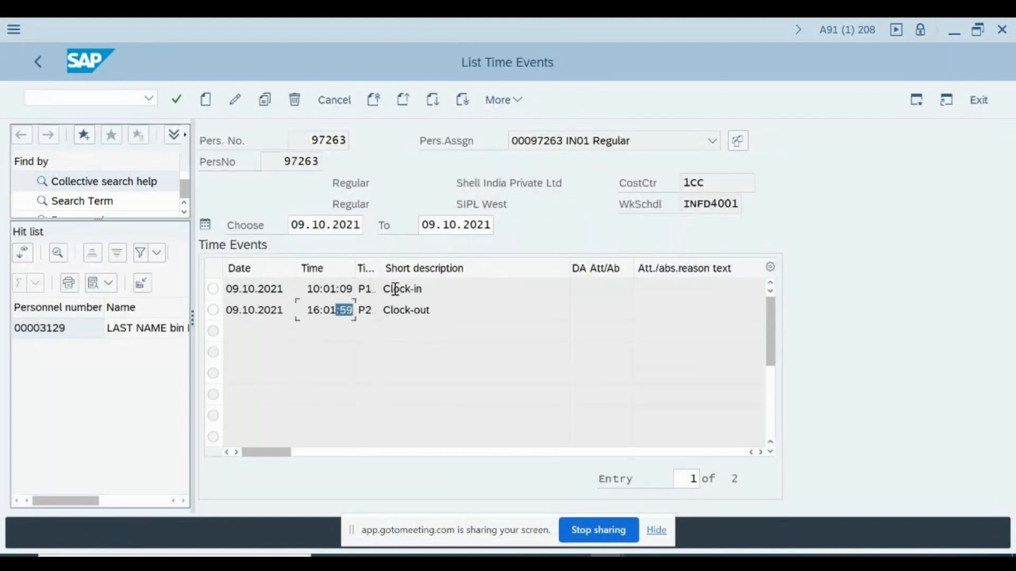
click(379, 266)
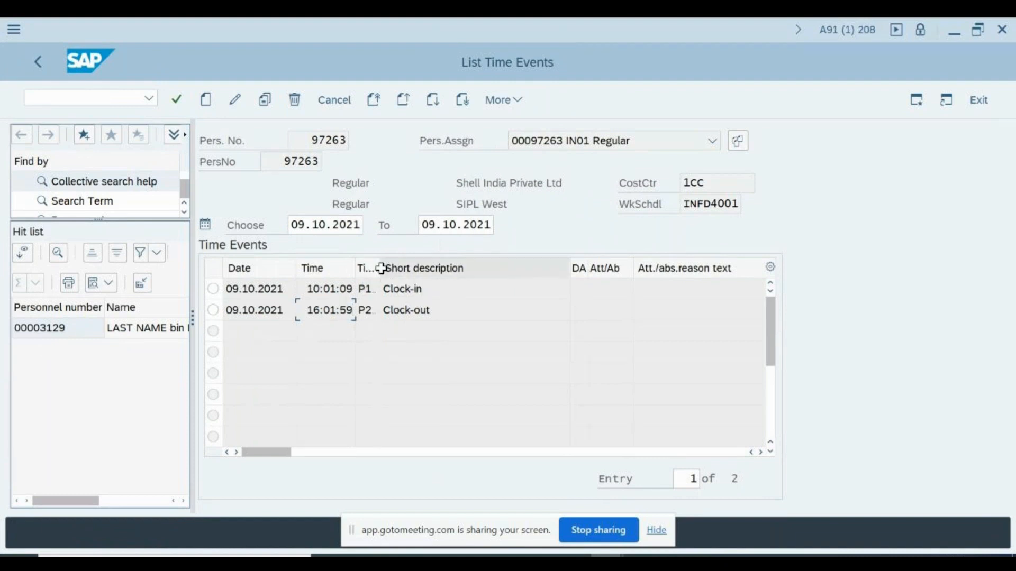
drag(379, 269, 397, 269)
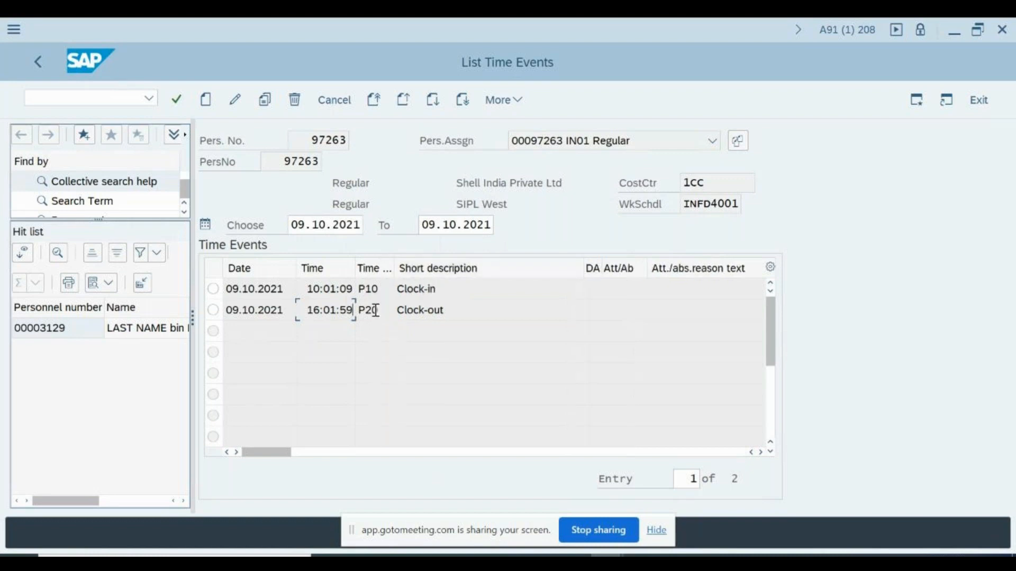
Review the Clock-in at 10:01:09 and Clock-out at 16:01:59 rows and their descriptions
click(302, 292)
double_click(301, 288)
click(346, 289)
click(307, 310)
double_click(309, 310)
click(351, 310)
click(491, 309)
click(474, 290)
click(473, 308)
click(324, 289)
click(326, 311)
Compare the listed times 10:01:09 and 16:01:59 and the Clock-out description
click(381, 288)
click(395, 310)
click(318, 290)
click(317, 311)
click(554, 309)
click(317, 310)
click(325, 292)
click(325, 307)
Compare the P10 and P20 event types, then return to the HR master data screen
click(373, 289)
click(379, 312)
click(387, 290)
click(340, 290)
click(337, 311)
click(384, 311)
click(387, 291)
click(385, 310)
key(Return)
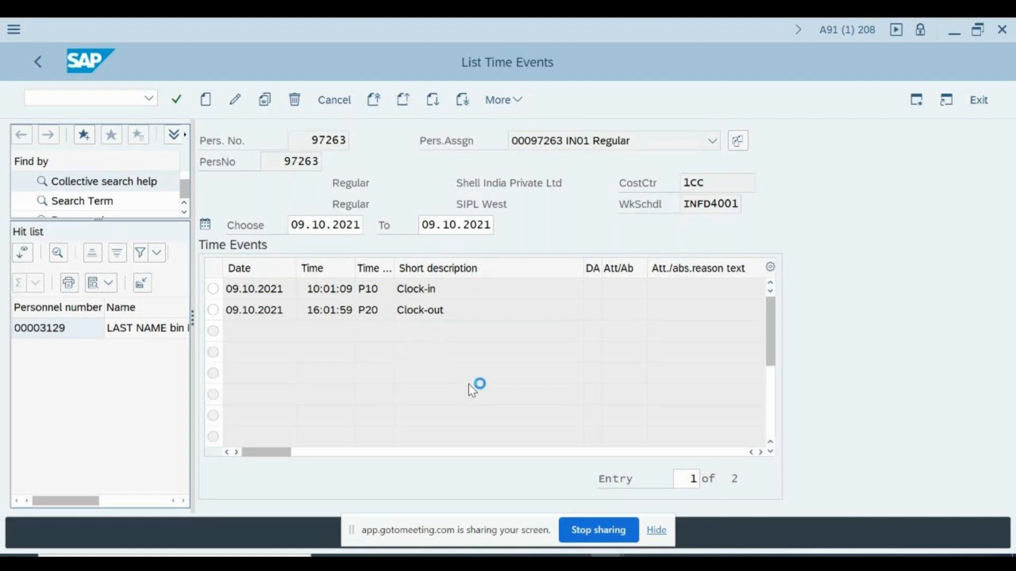
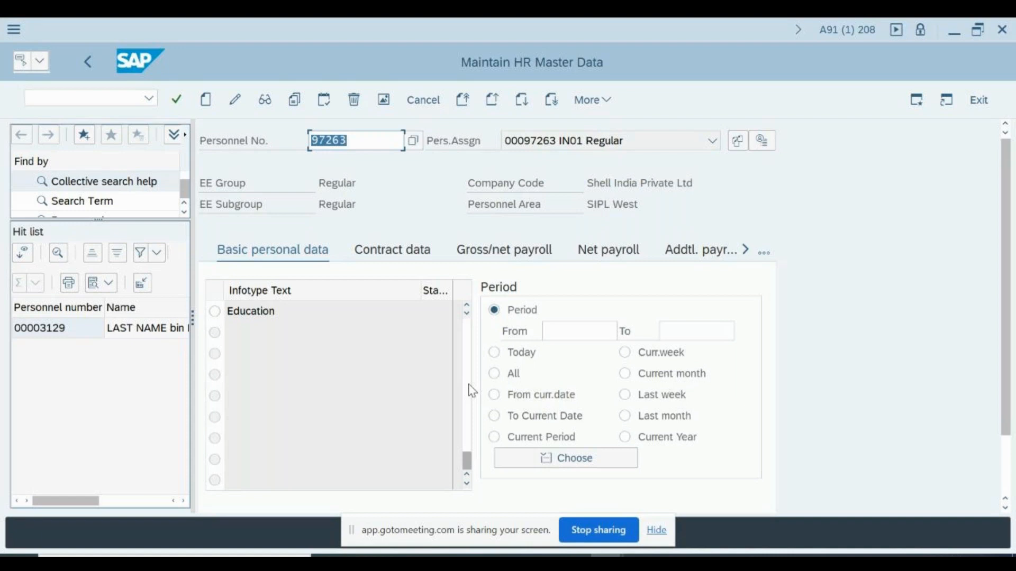
Display infotype 2002 (Attendances) for the current employee, which shows no records for the period
key(Down)
key(Tab)
key(shift+Tab)
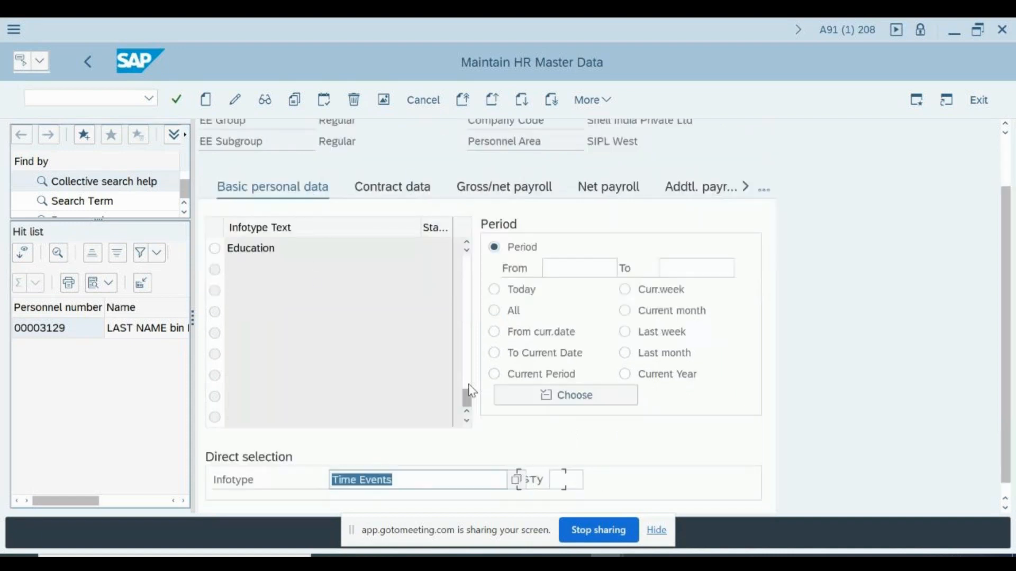
text(2002)
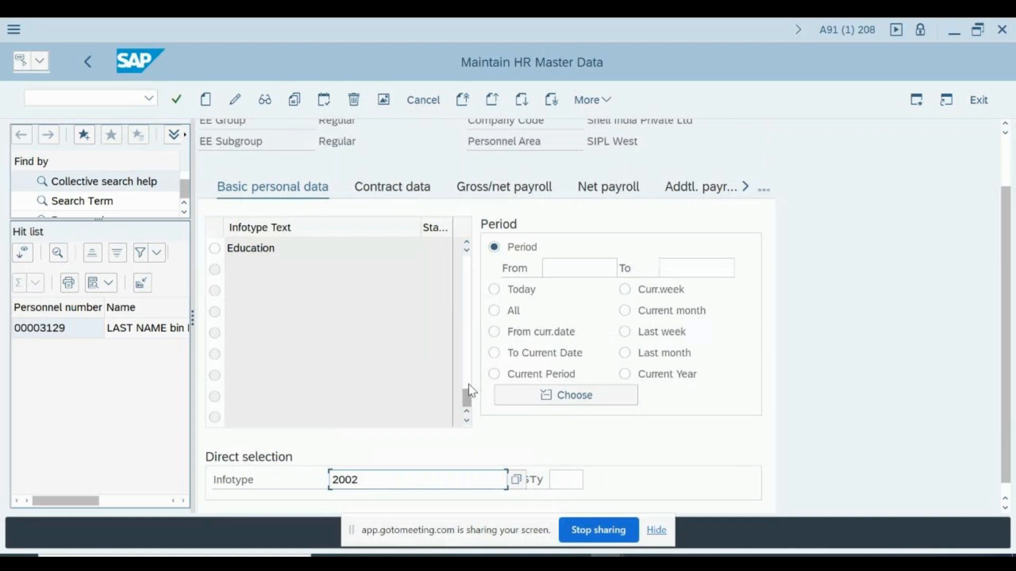
key(Return)
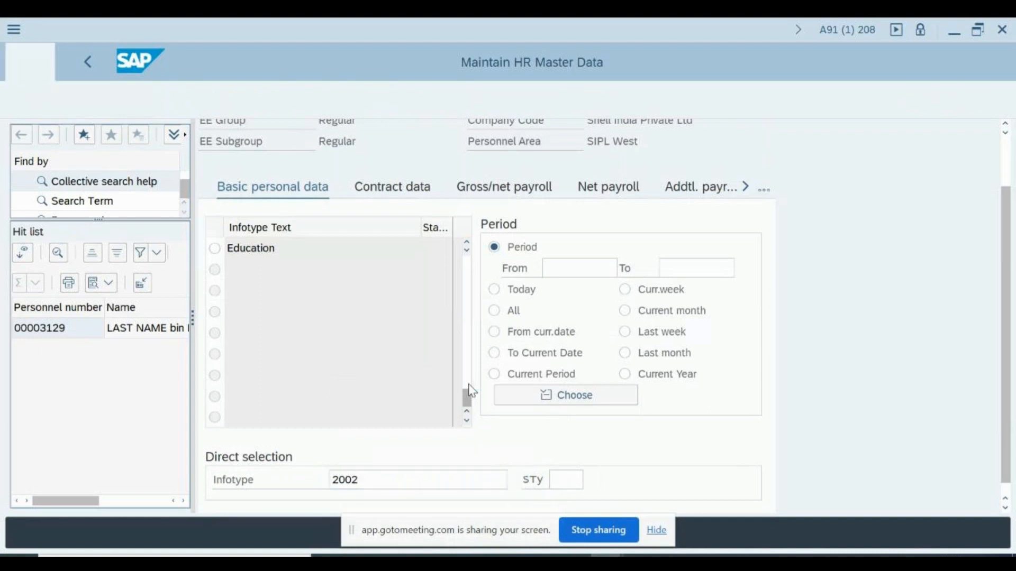
key(Down)
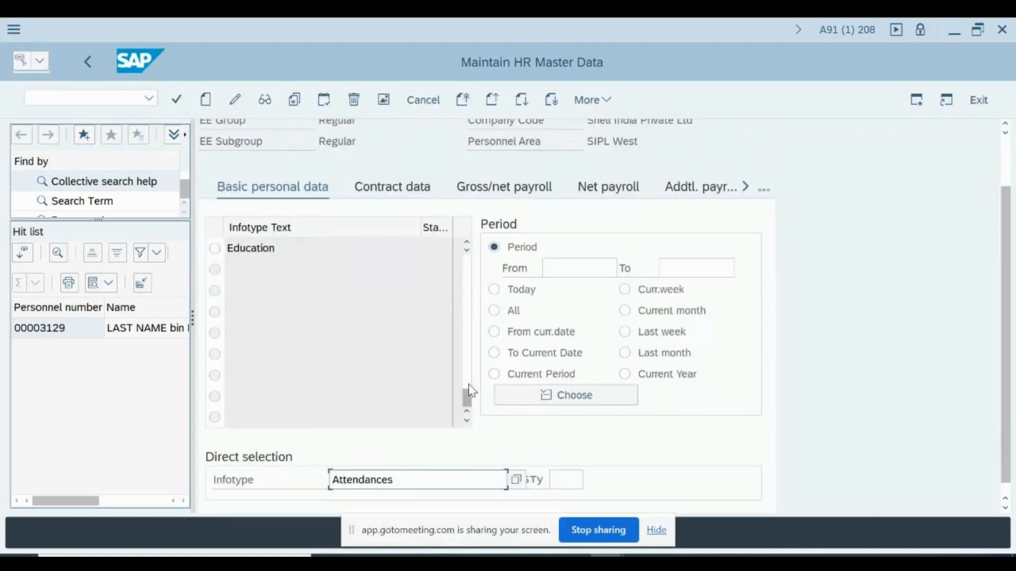
key(F5)
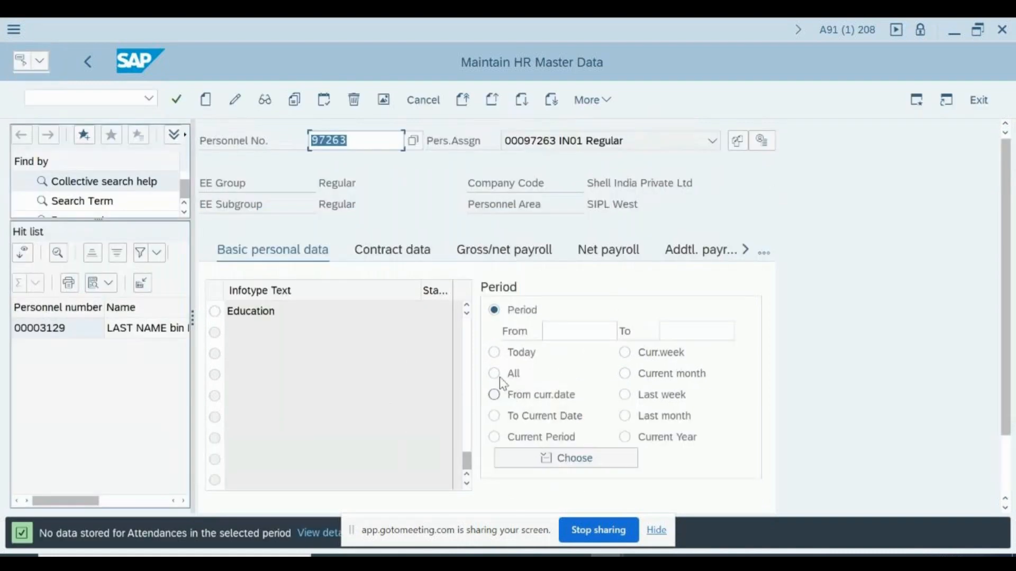
In the Data Browser, replace table PA0001 with PA2002 and open its selection screen
key(alt+Tab)
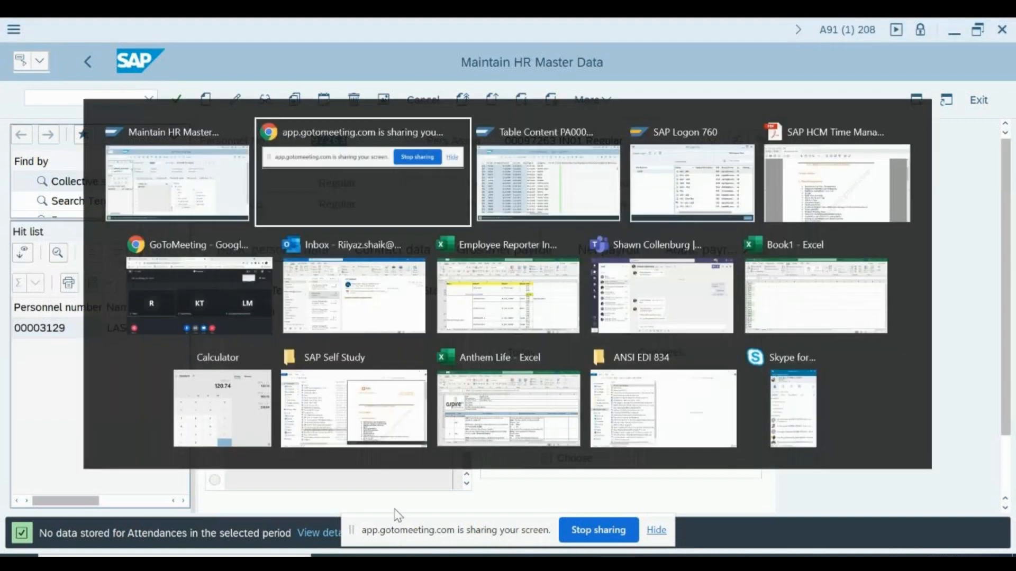
key(alt+Tab)
key(F3)
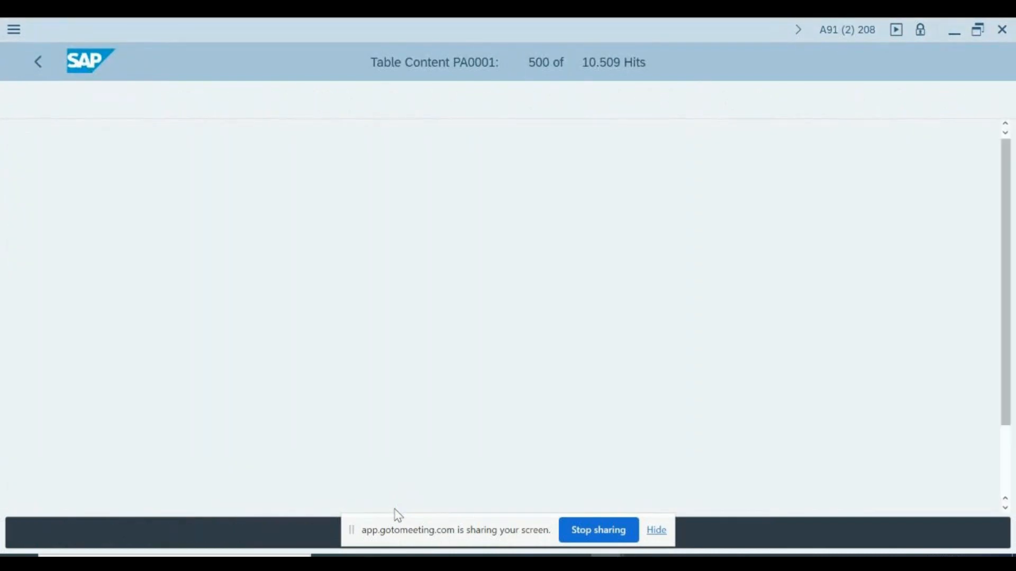
key(F3)
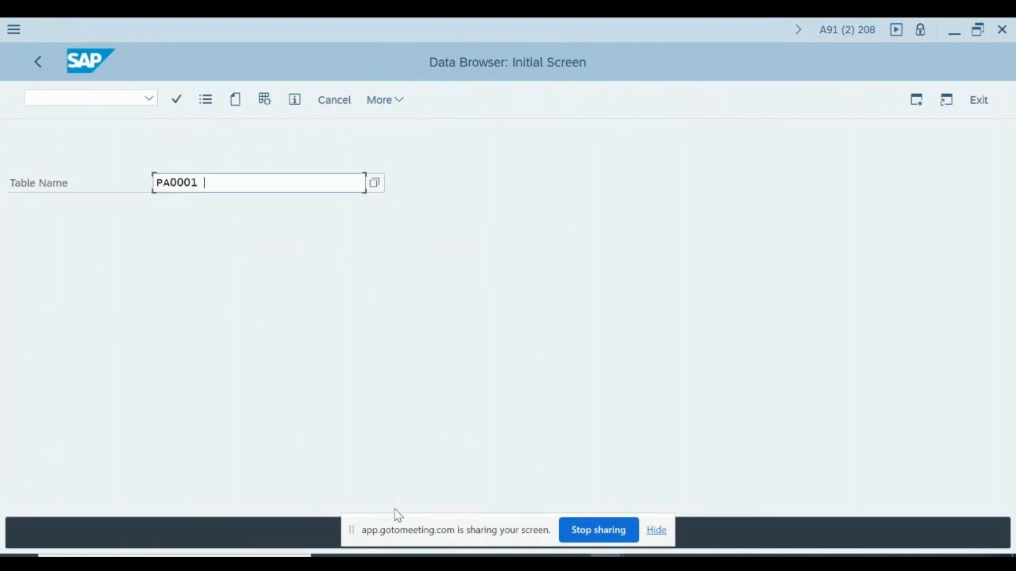
key(BackSpace)
key(BackSpace)
key(BackSpace)
key(BackSpace)
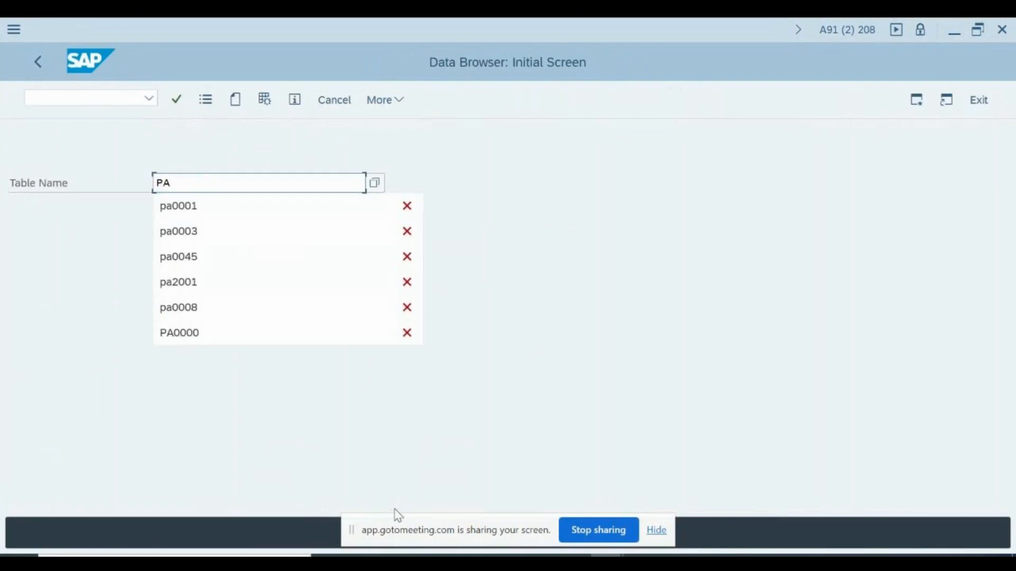
text(2002)
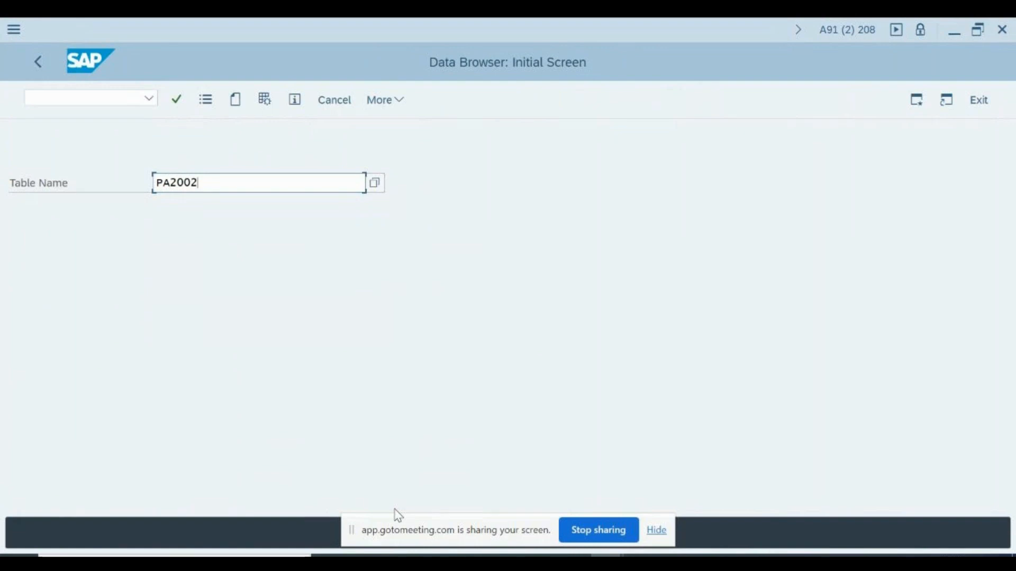
key(Return)
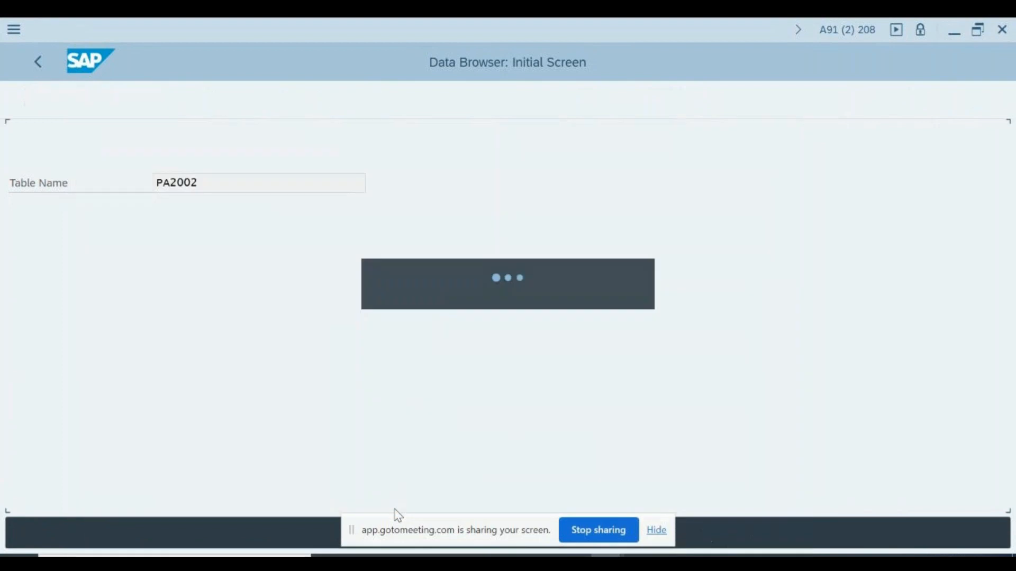
Restrict End Date to 31.12.9999 and run the PA2002 selection
key(Down)
key(Down)
key(Down)
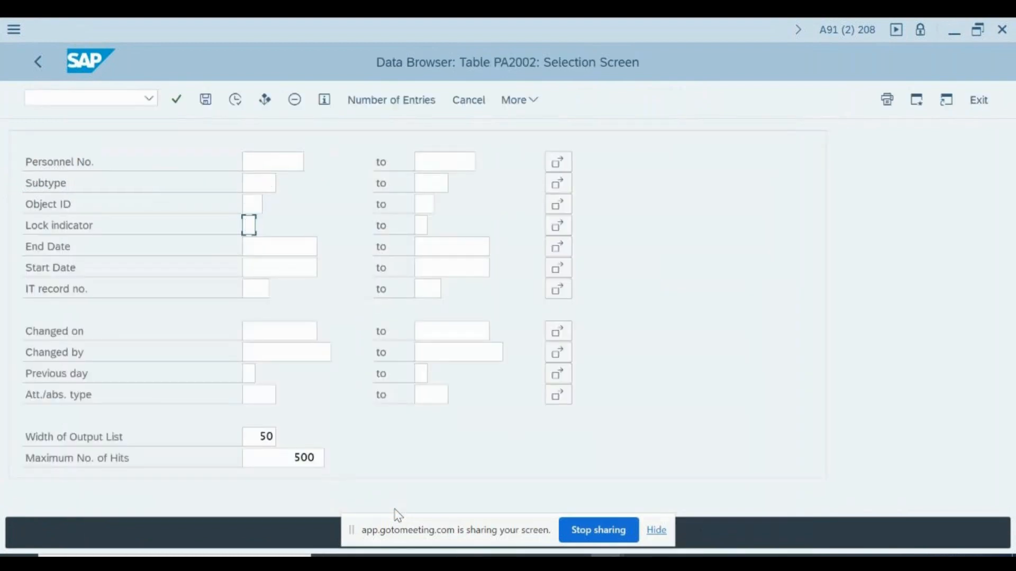
key(Down)
text(31)
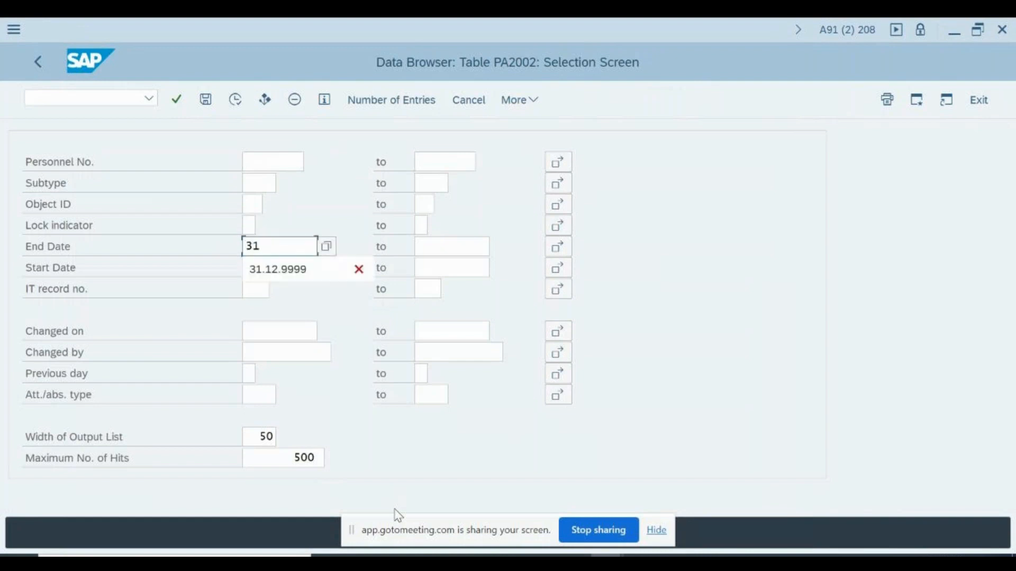
key(Down)
key(Return)
key(Return)
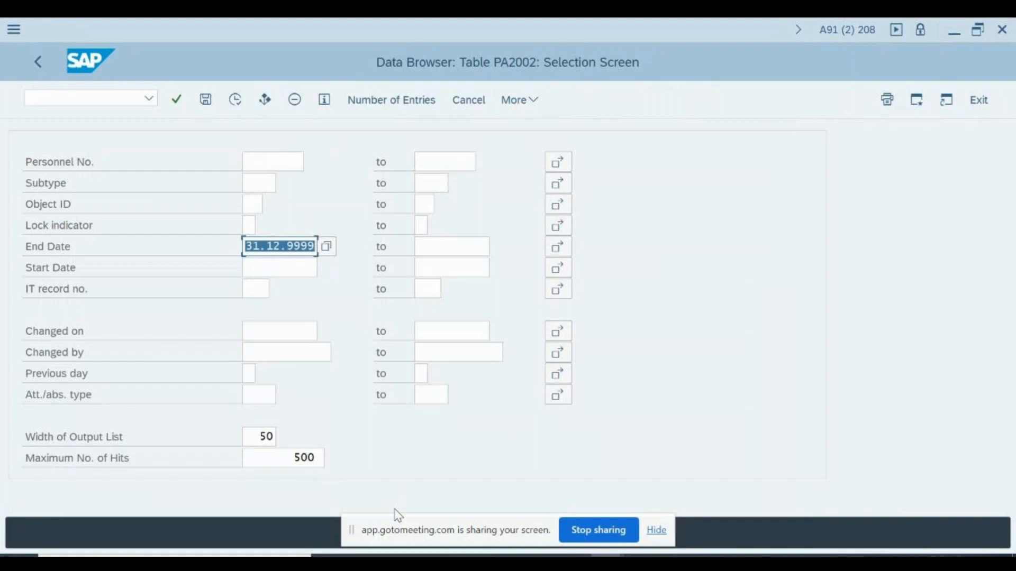
key(F8)
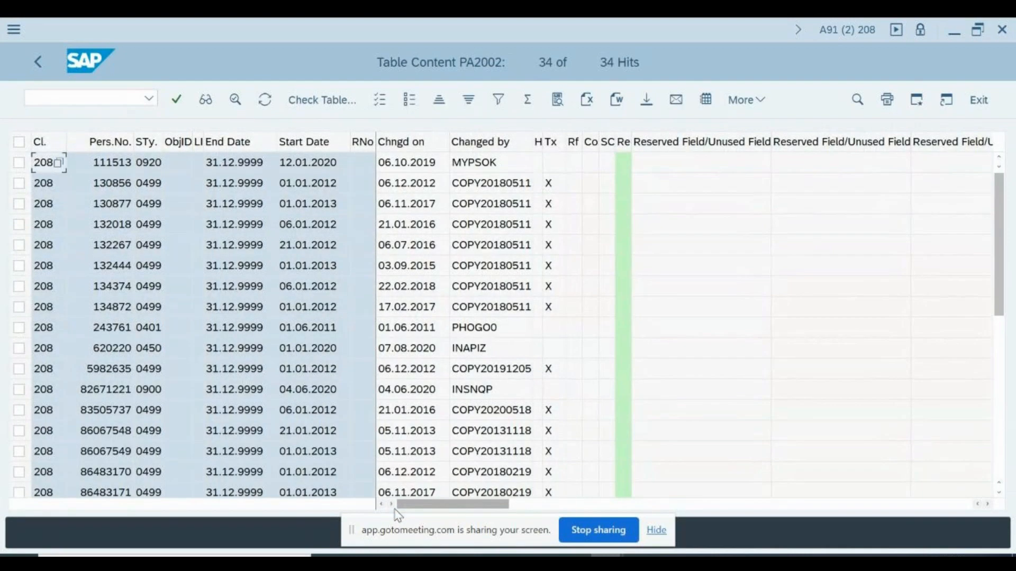
Select the first record's personnel number in the 34-hit PA2002 list
click(127, 168)
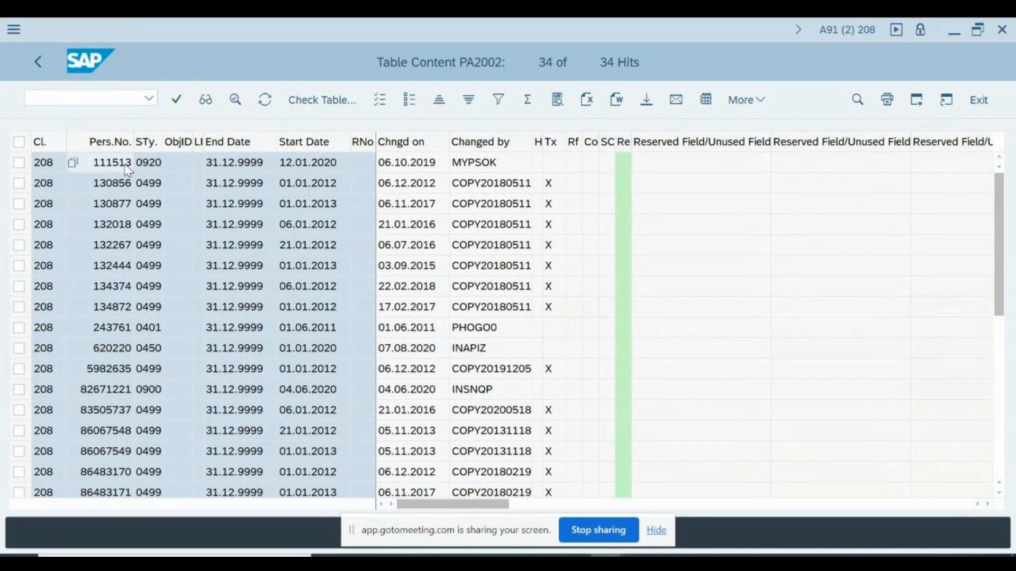
Load the copied personnel number in HR master data and display its Attendances
key(alt+Tab)
text(111513)
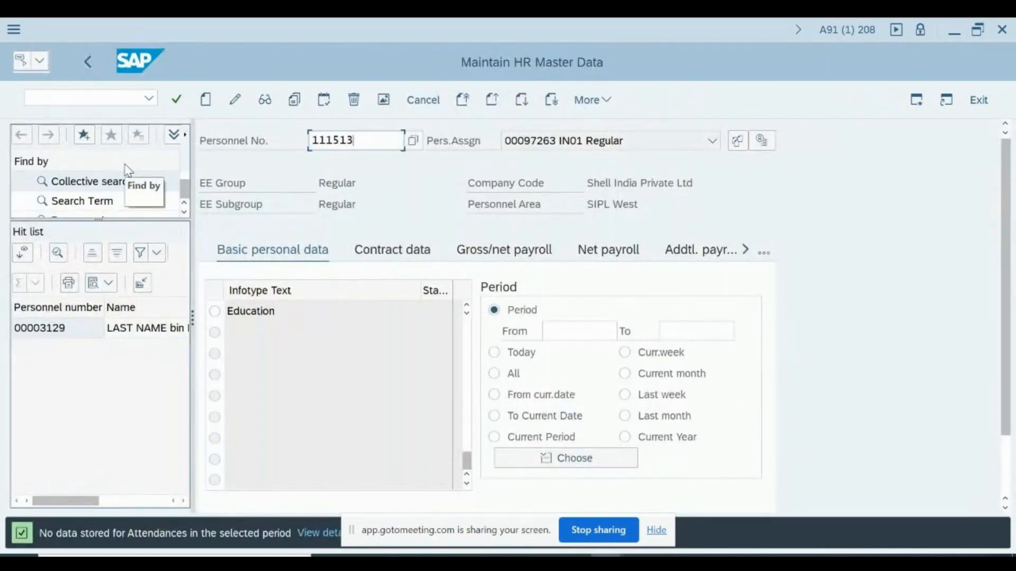
key(Return)
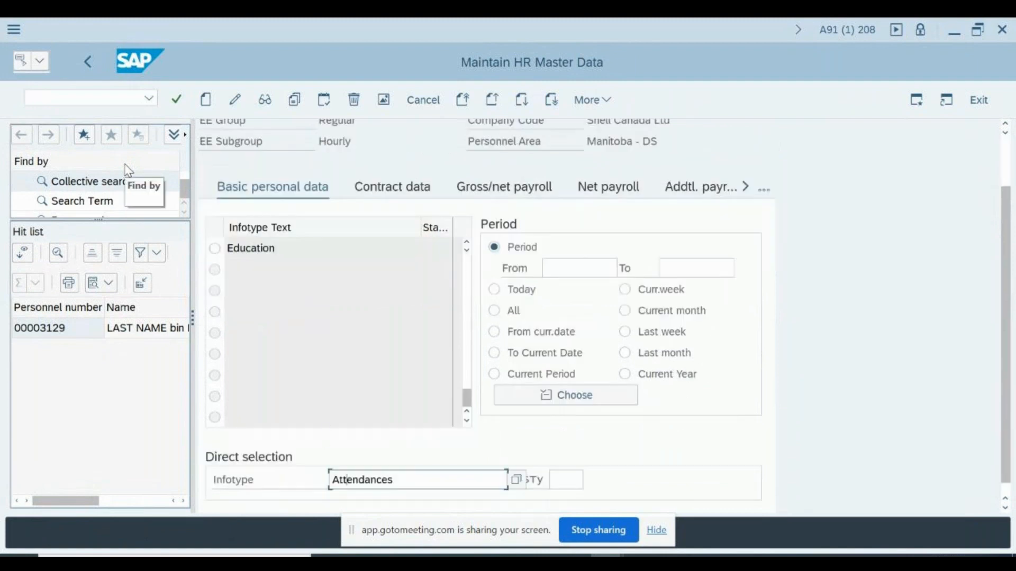
key(F7)
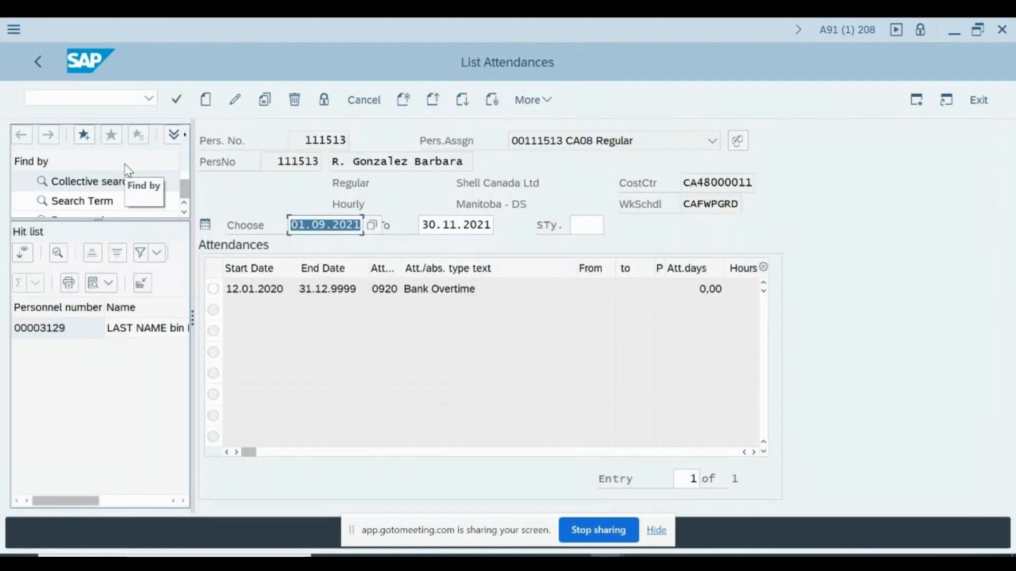
Review the Bank Overtime entry starting 12.01.2020 and its attendance days, then go back
click(481, 290)
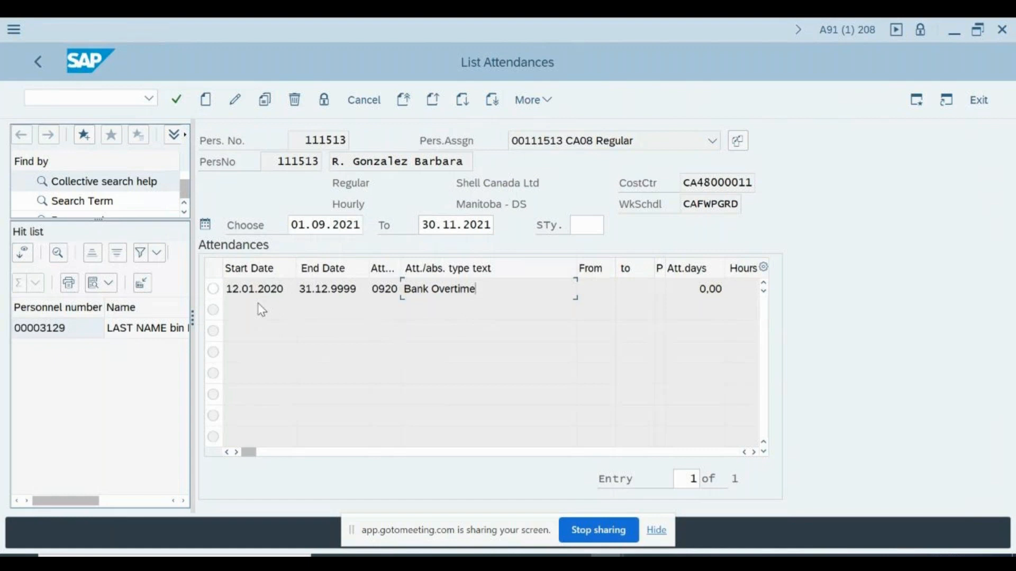
click(257, 288)
click(687, 295)
click(484, 288)
drag(248, 289, 290, 290)
click(709, 289)
key(F3)
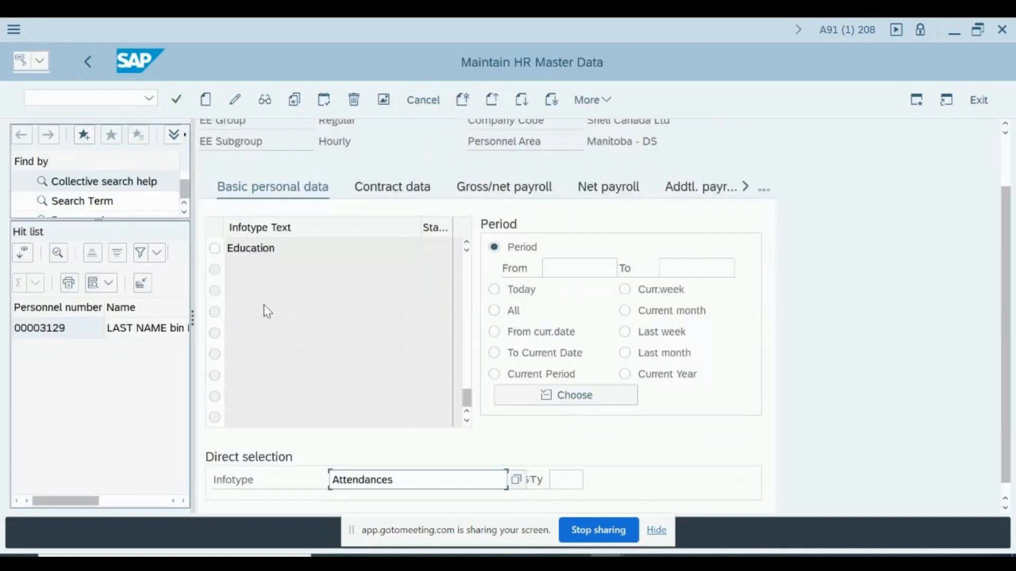
Display infotype 7, showing work schedule rule CAFWPGRD (Winnipeg Rotation D) with 8,00 daily hours
text(7)
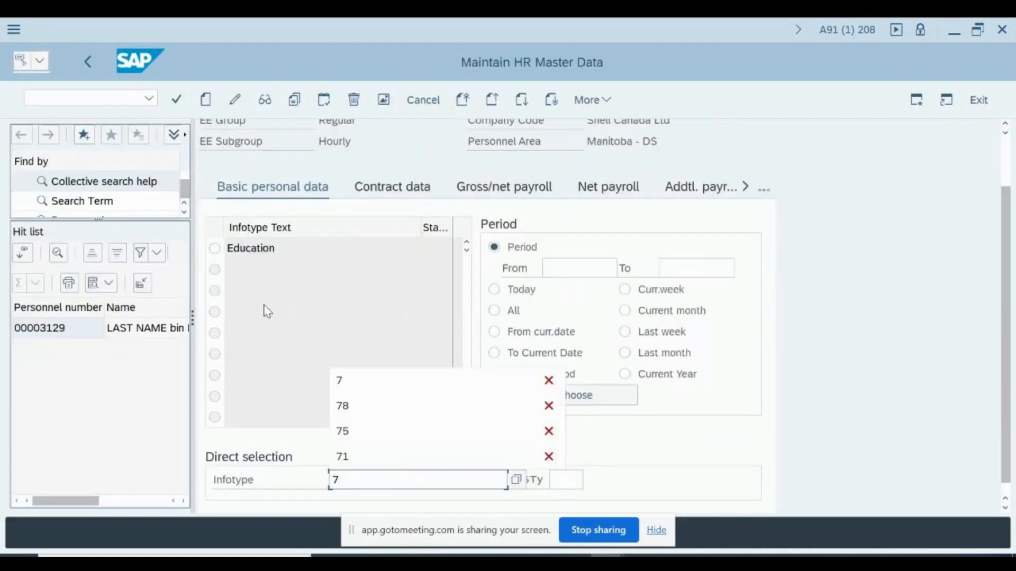
key(Return)
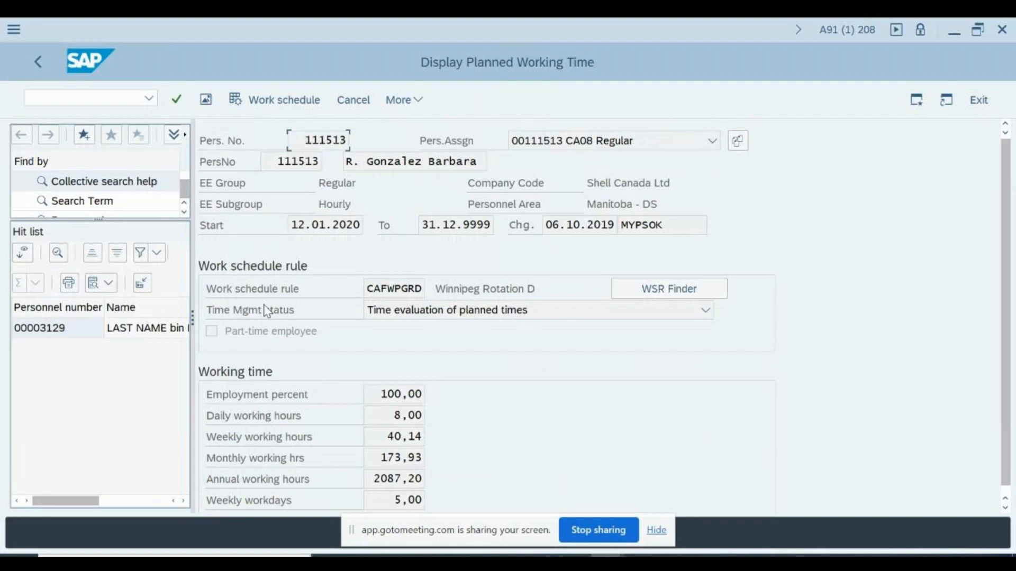
Open the Time Mgmt status dropdown to view its available options
click(270, 311)
click(705, 312)
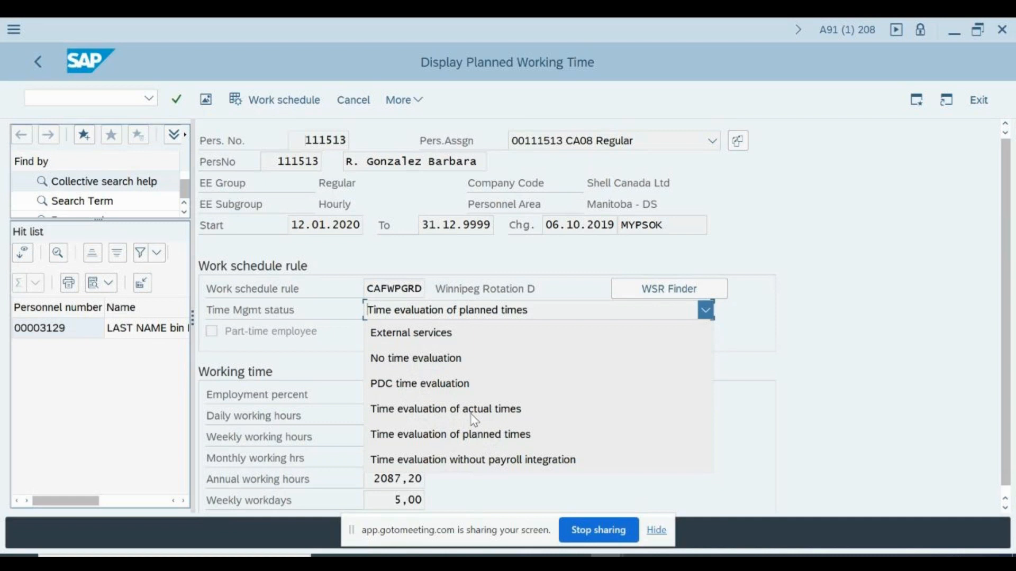
Close the status list leaving 'Time evaluation of planned times' and cancel the display
click(731, 409)
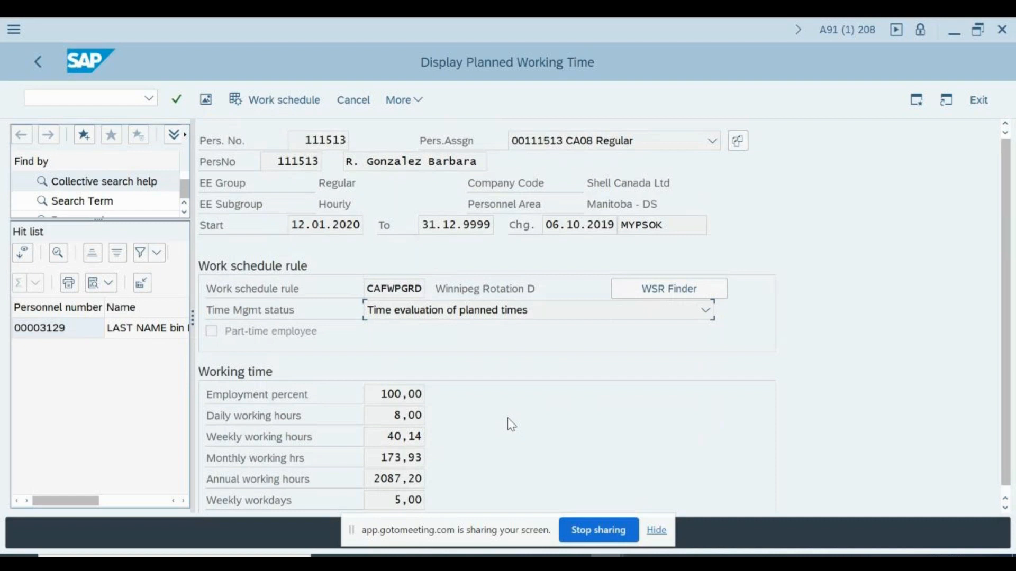
click(362, 106)
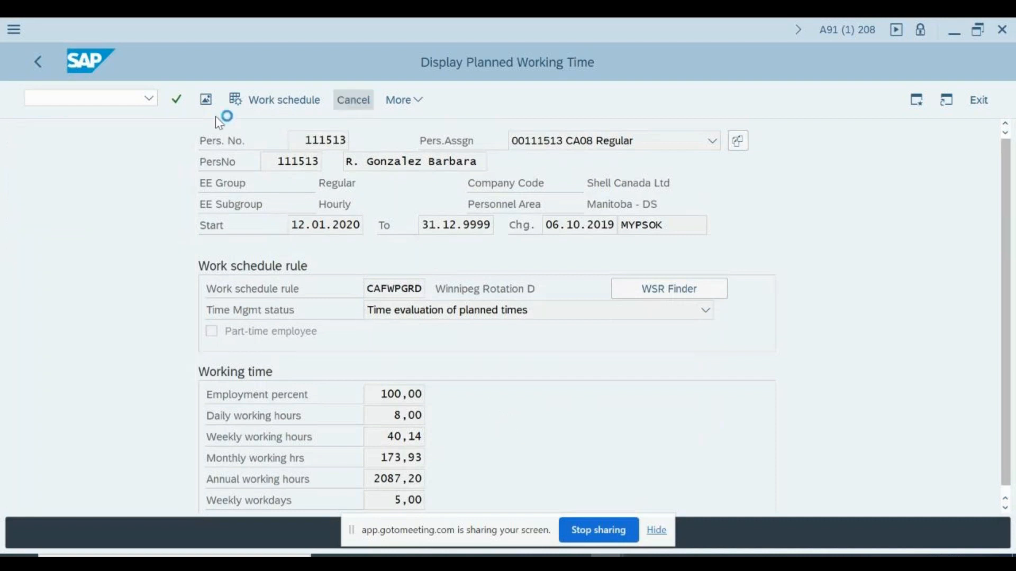
Enter /n to return to SAP Easy Access, then type the transaction code SCAL
click(110, 96)
text(/n)
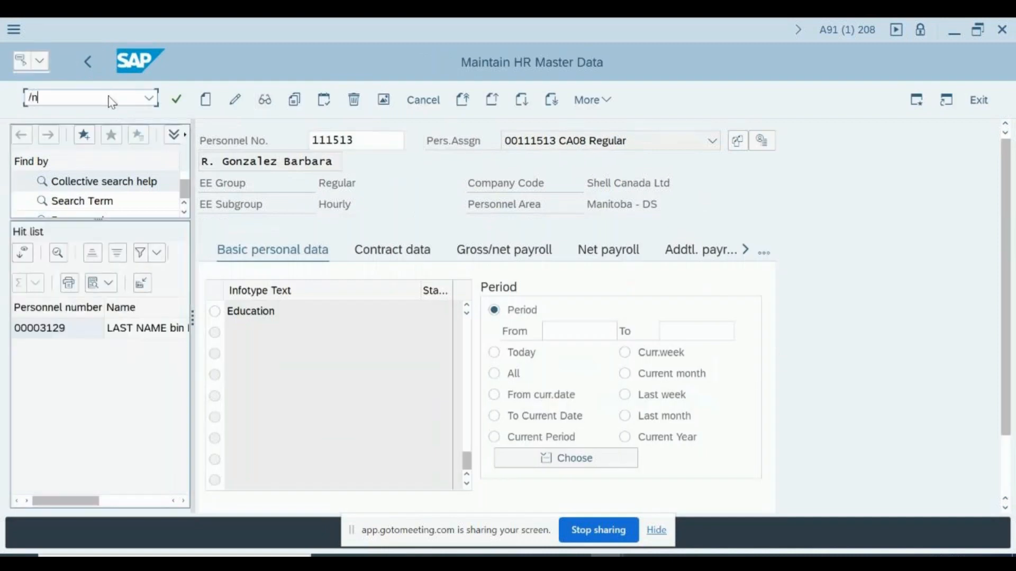
key(Return)
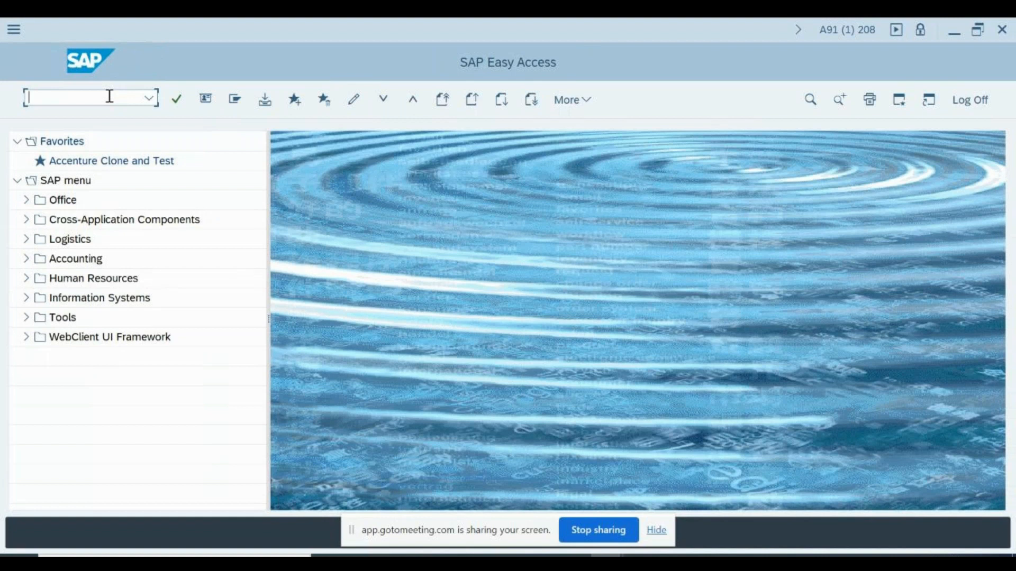
text(scal)
Run SCAL, look over the calendar subobjects, and display the Public holidays list
key(Return)
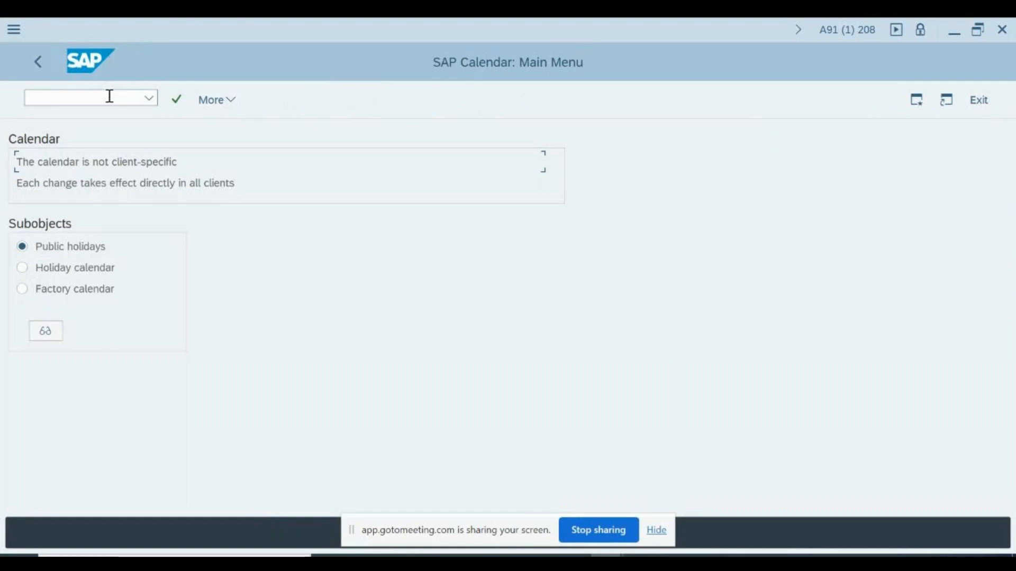
click(69, 269)
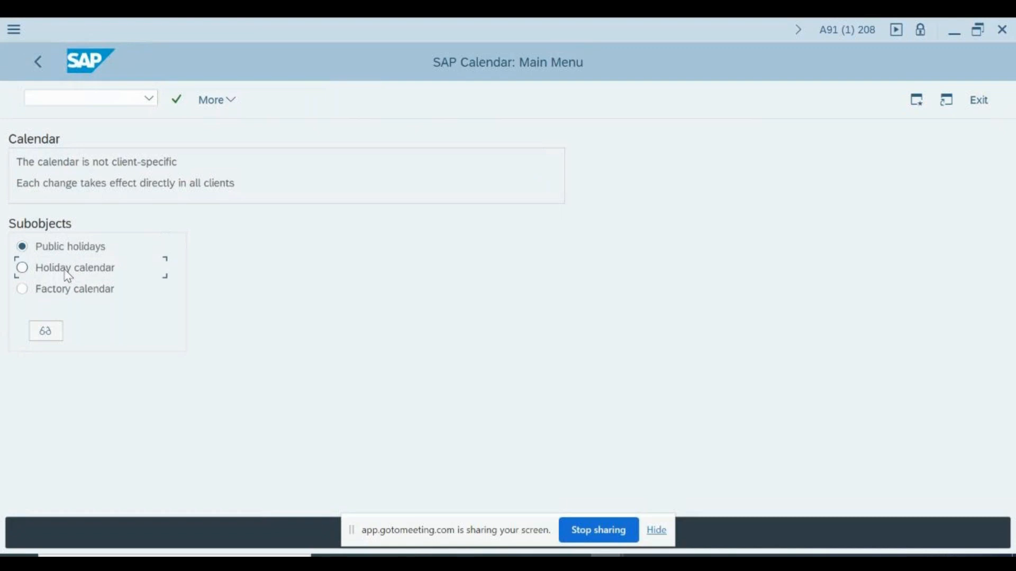
click(64, 293)
click(53, 248)
click(56, 268)
click(67, 294)
click(47, 246)
click(46, 331)
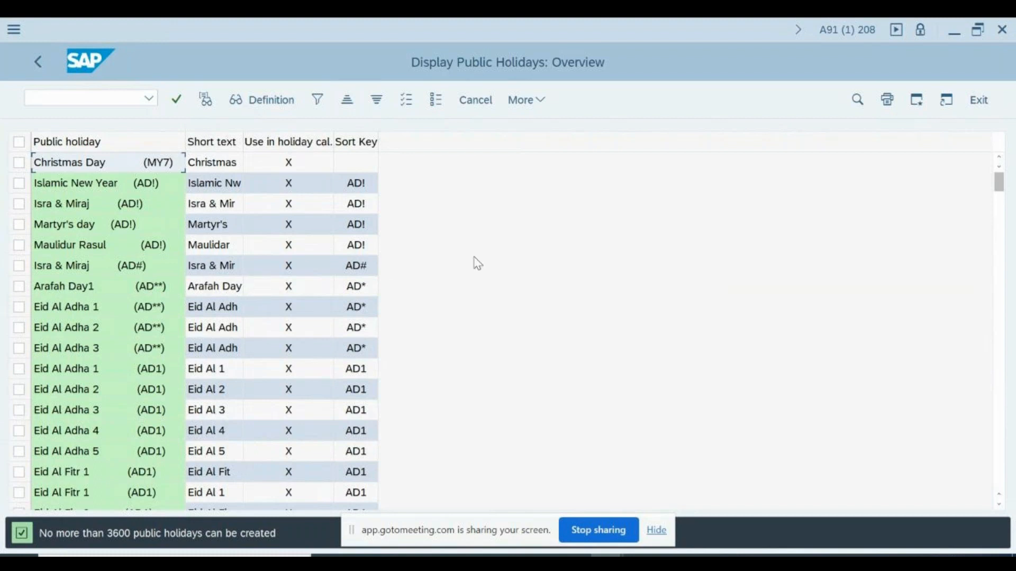
Open a second session and start transaction SPRO
click(921, 103)
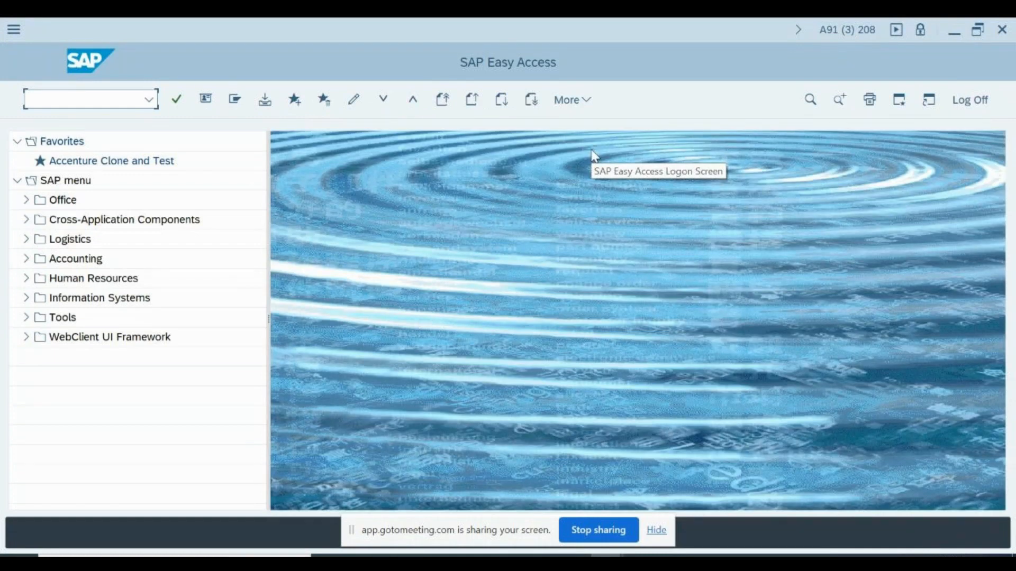
text(spro)
key(Return)
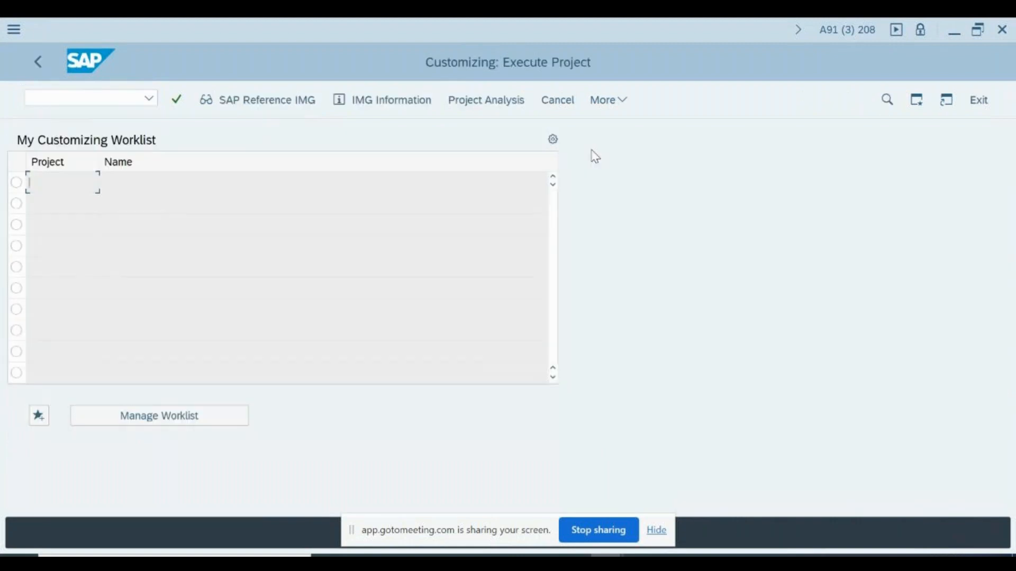
In the SAP Reference IMG, expand Time Management > Work Schedules and run Define Public Holiday Classes
click(264, 96)
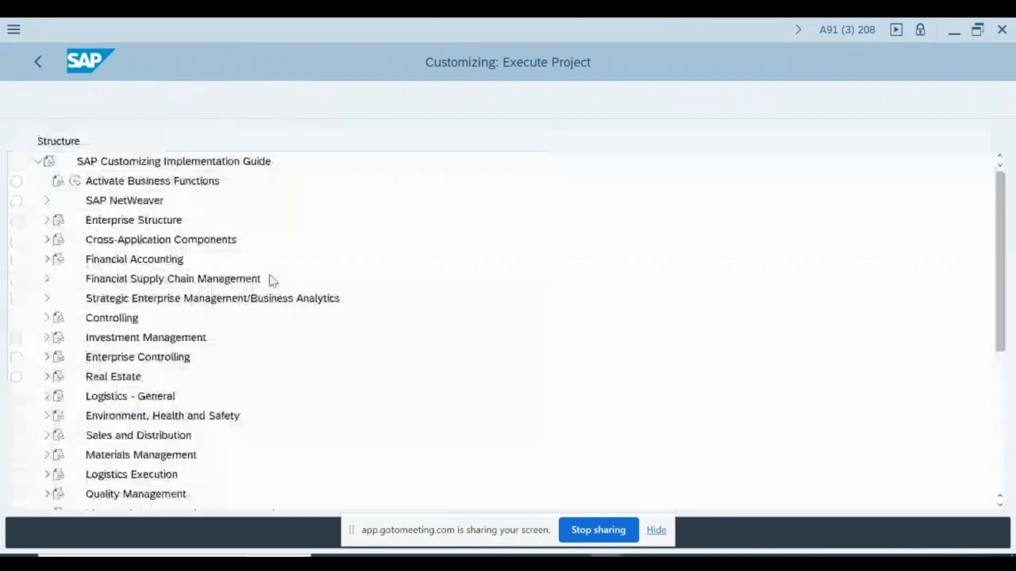
scroll(120, 390, down, 3)
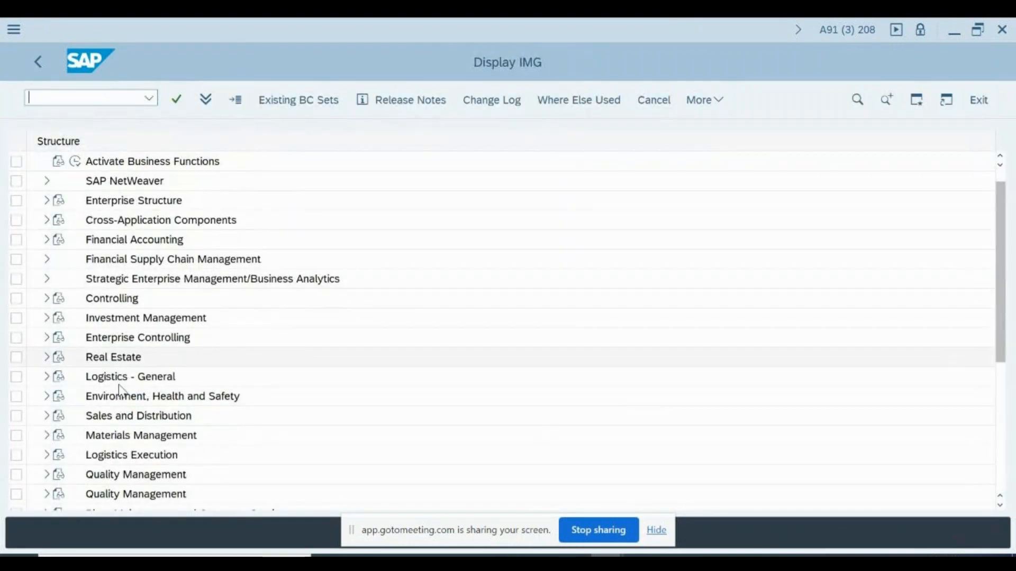
scroll(120, 392, down, 2)
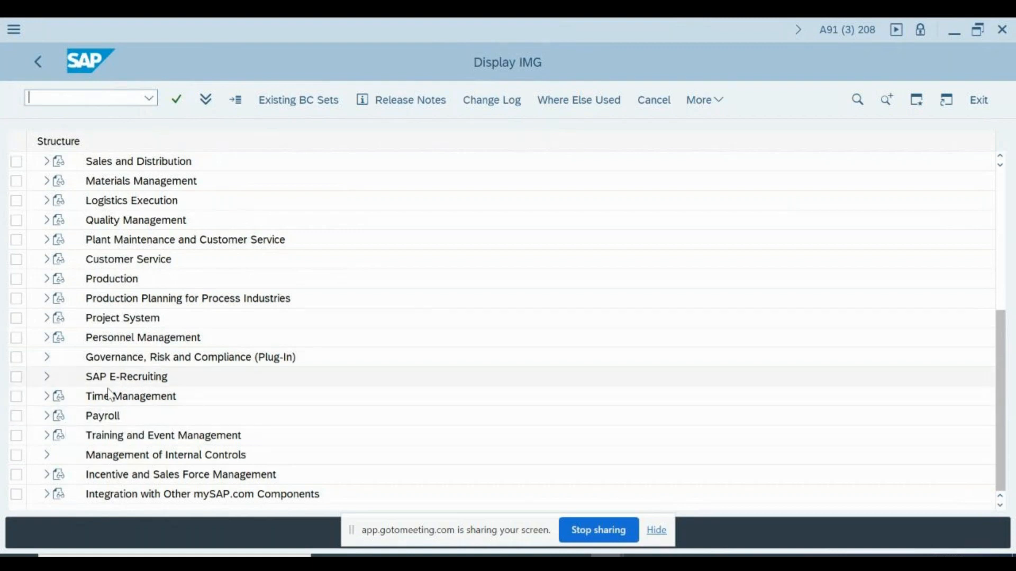
click(47, 398)
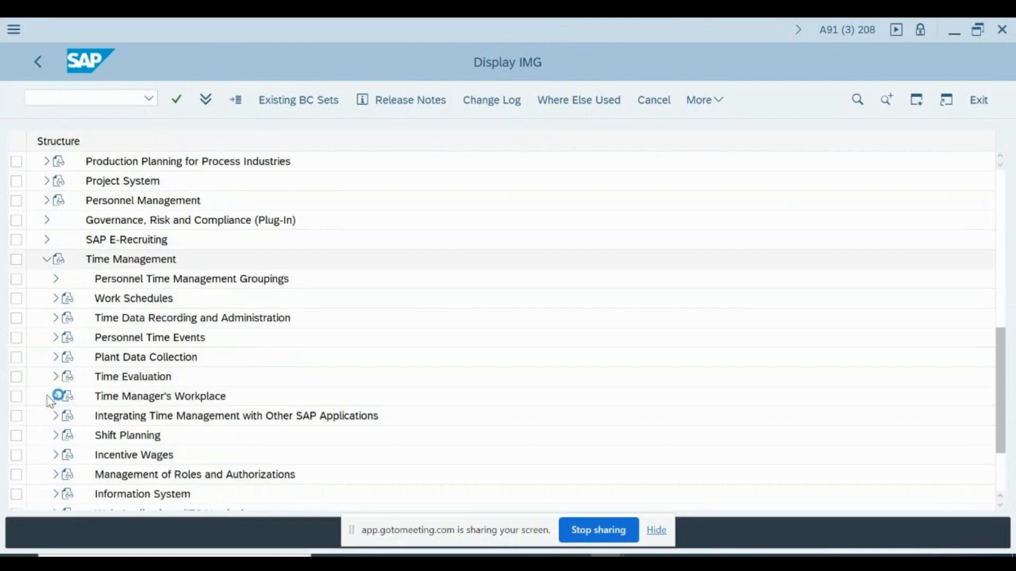
click(56, 299)
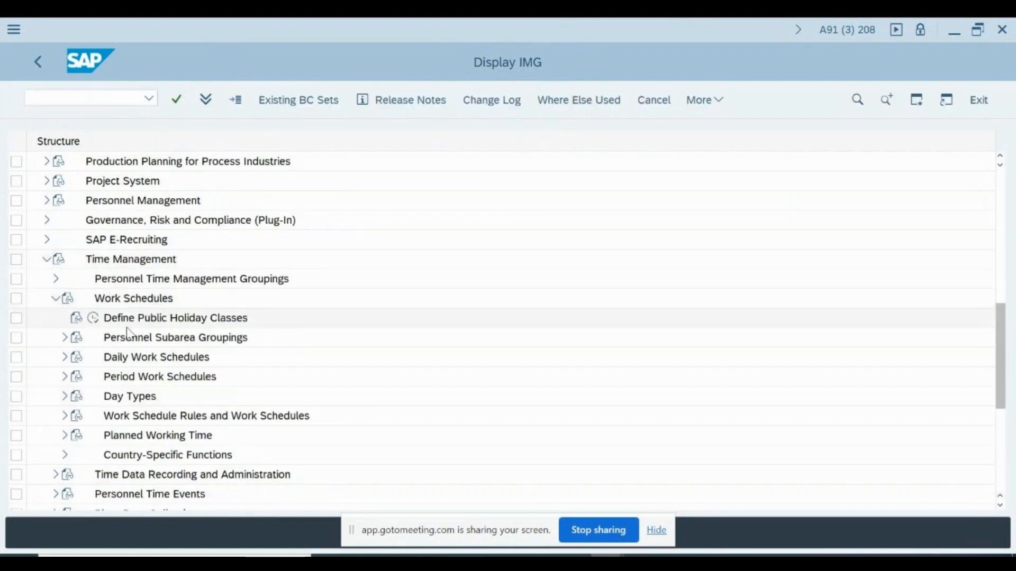
click(93, 317)
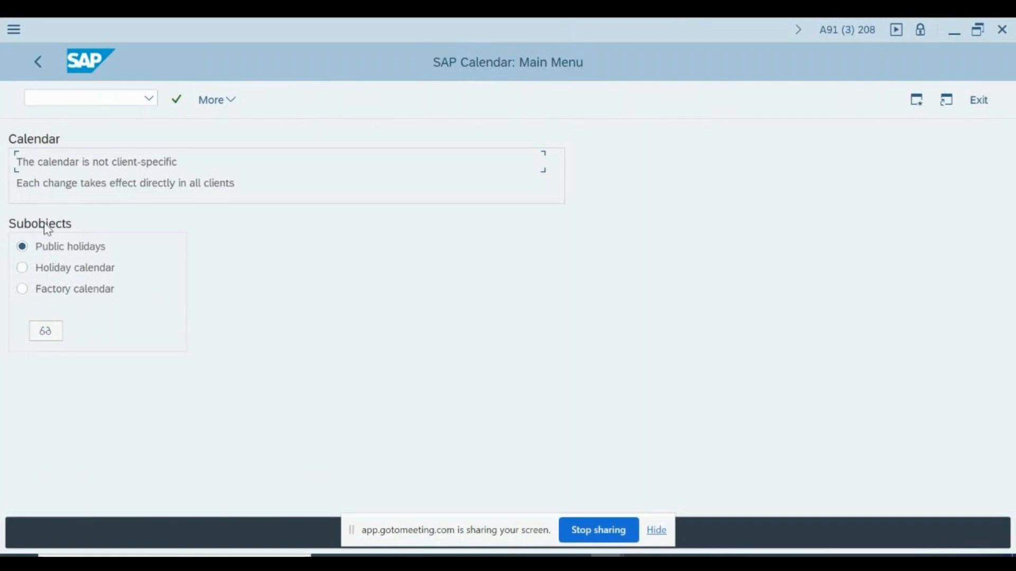
Cycle through the Holiday calendar and Factory calendar subobjects, ending on Public holidays
click(48, 267)
click(52, 252)
click(55, 268)
click(52, 291)
click(55, 247)
Display the public holidays, mark Eid Al Adha 1 (AD**), and list the calendars that use it
click(56, 329)
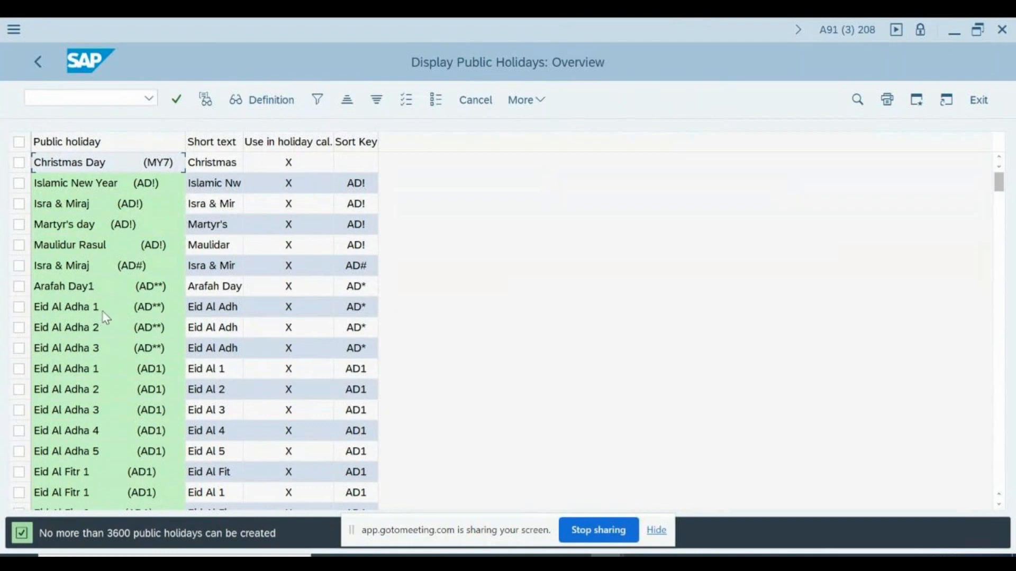
click(103, 311)
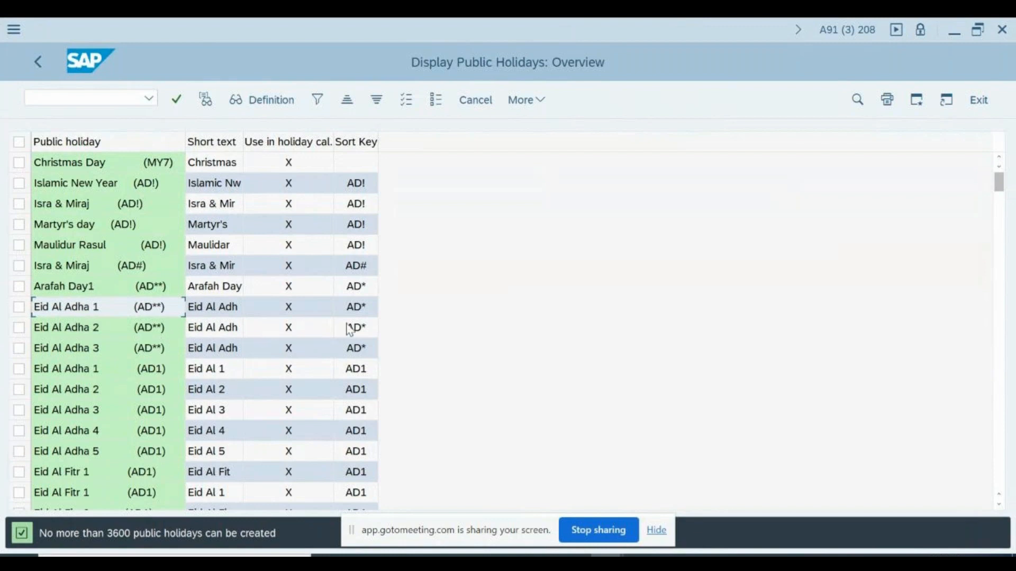
click(93, 307)
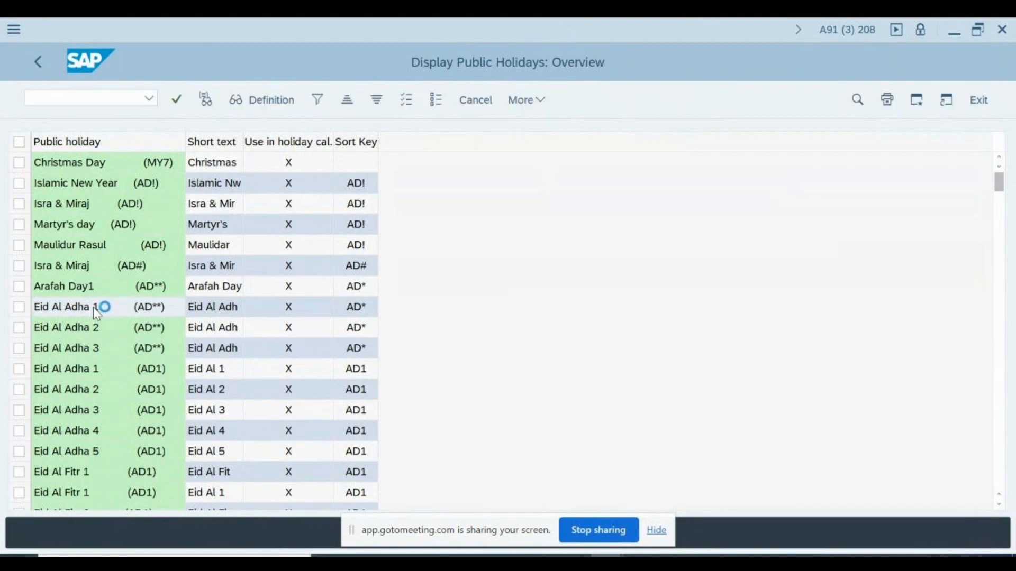
click(19, 307)
click(208, 100)
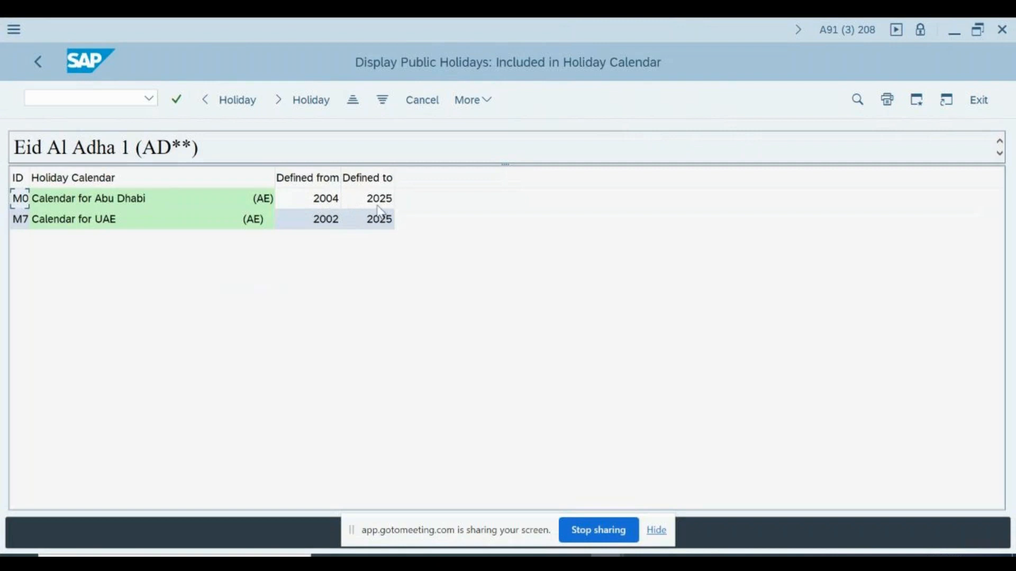
Open the Abu Dhabi calendar entry, back out to SCAL, and display the holiday calendar list
double_click(78, 199)
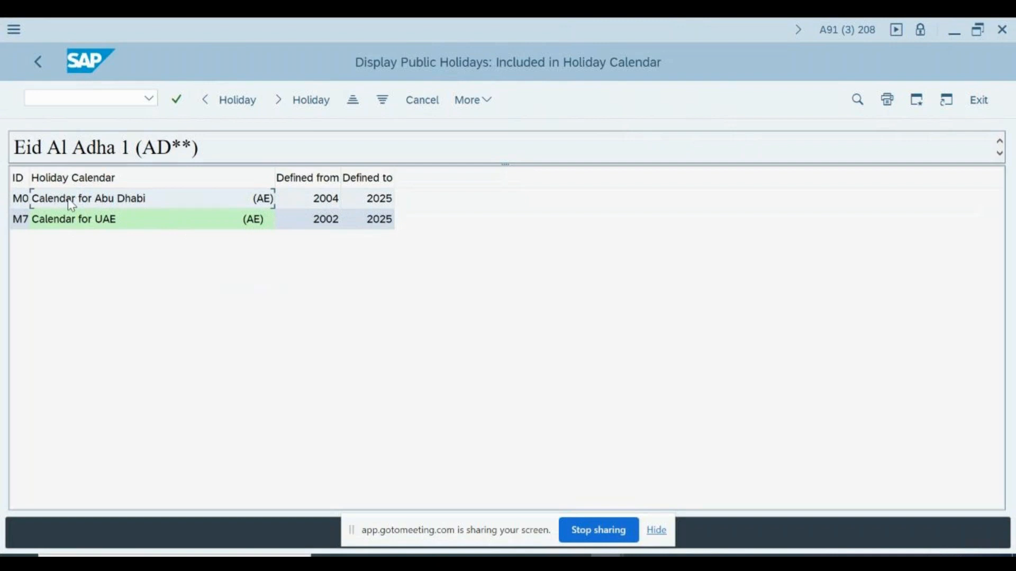
click(420, 100)
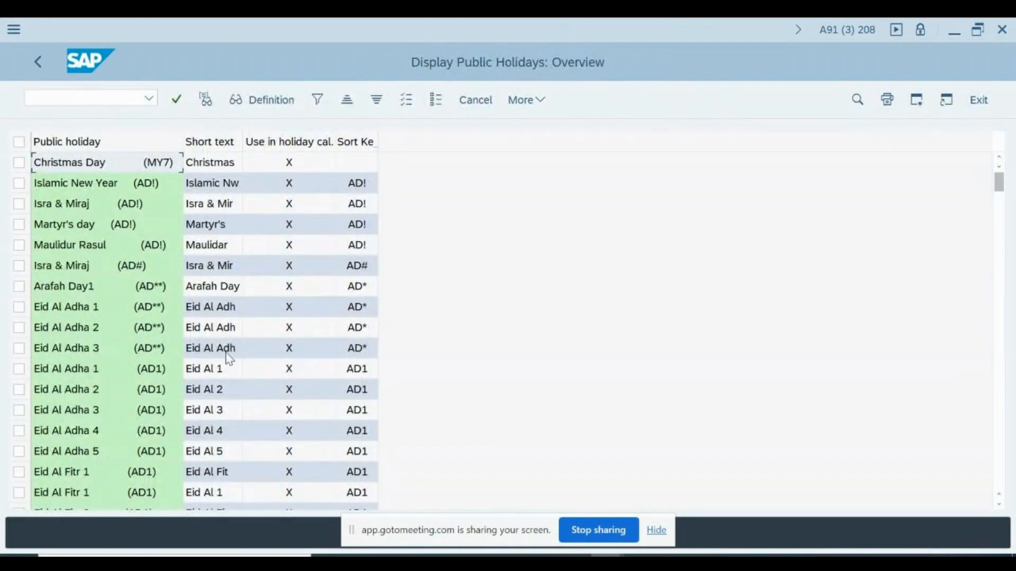
click(473, 103)
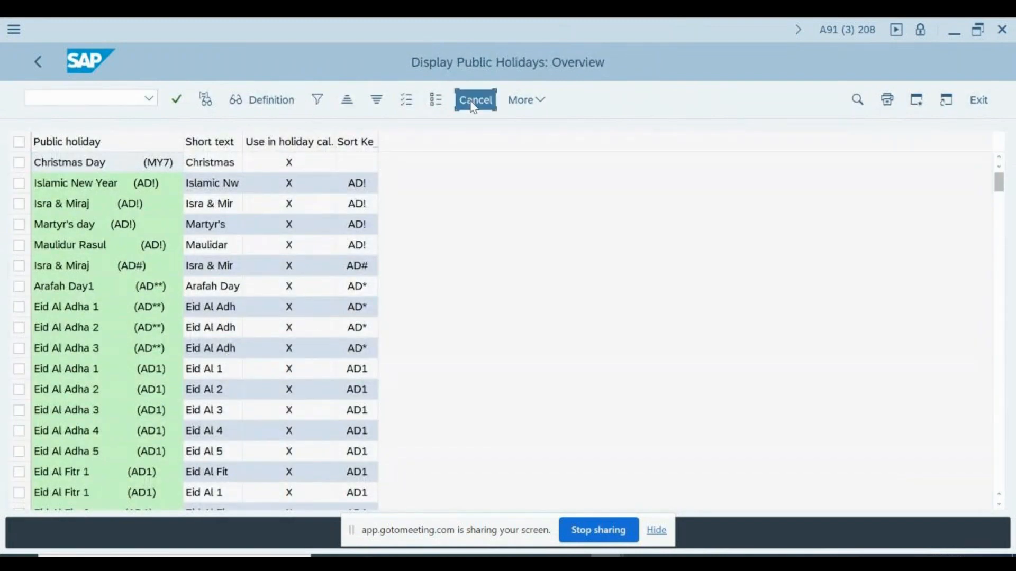
click(78, 272)
click(46, 330)
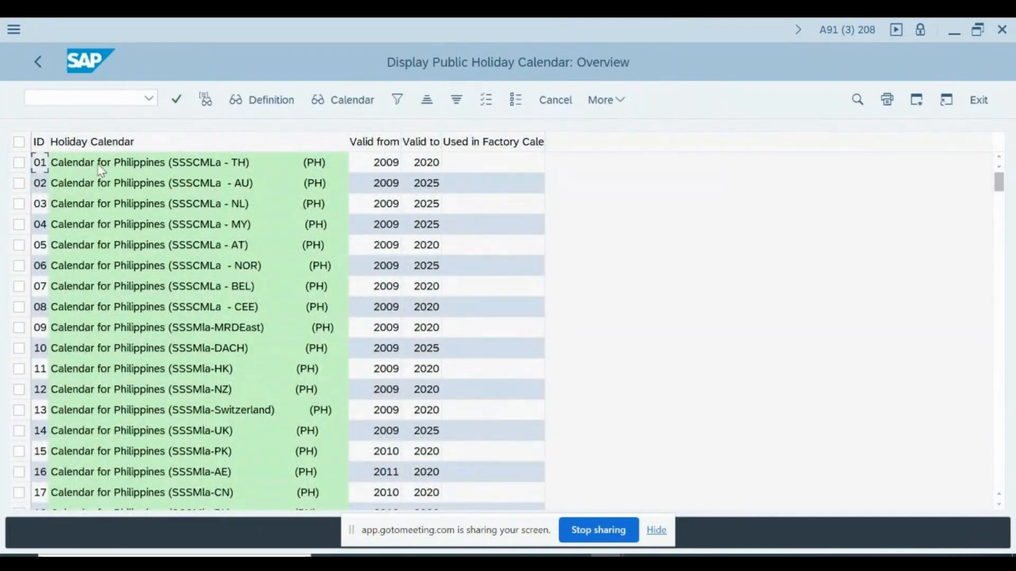
double_click(96, 165)
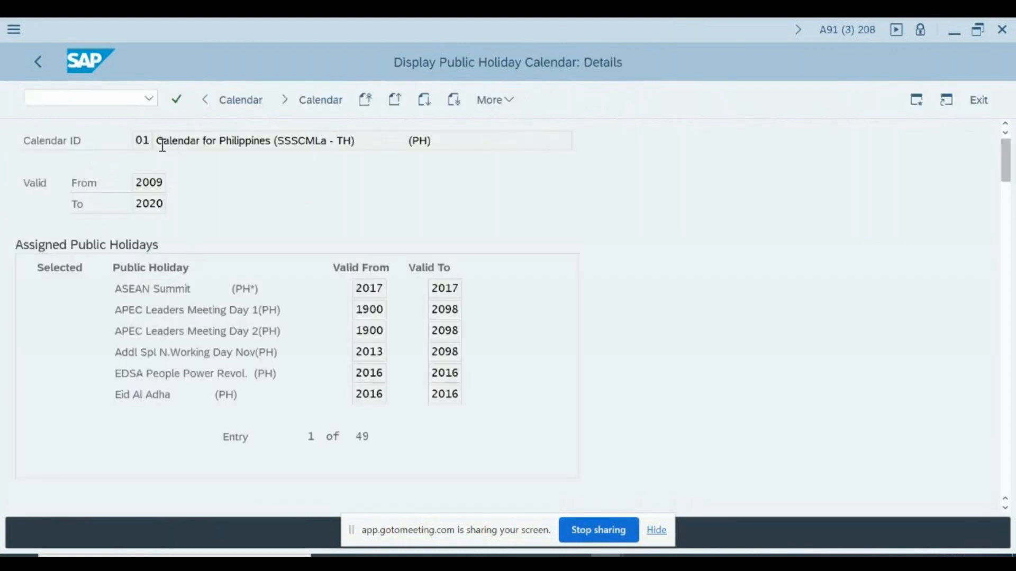
drag(197, 142, 351, 142)
click(140, 183)
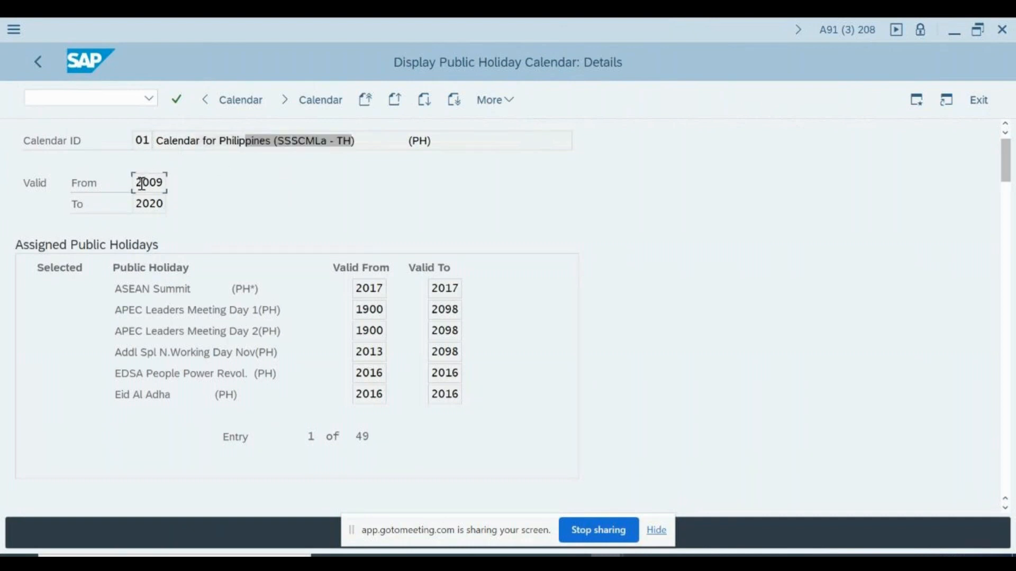
click(144, 206)
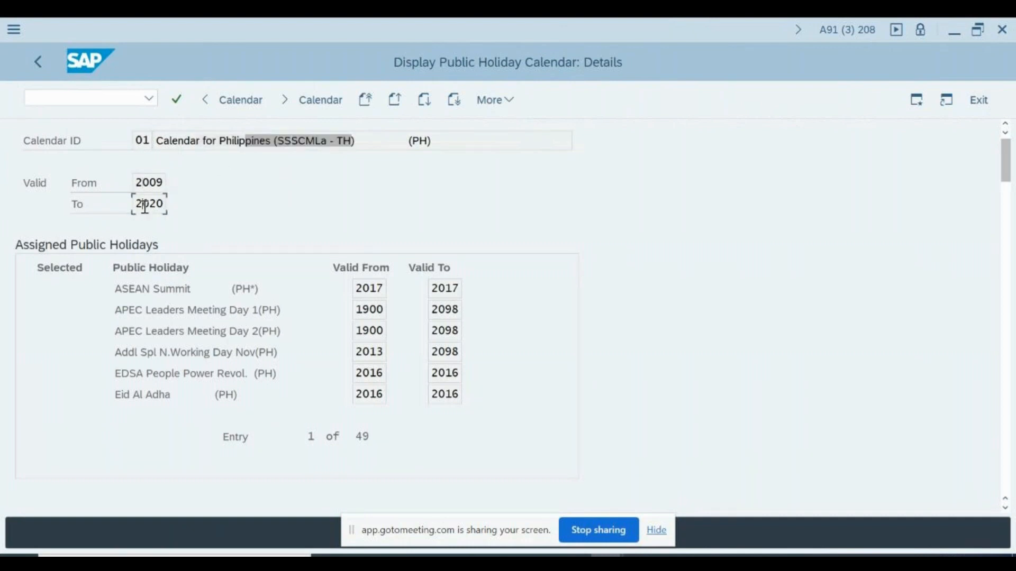
double_click(157, 288)
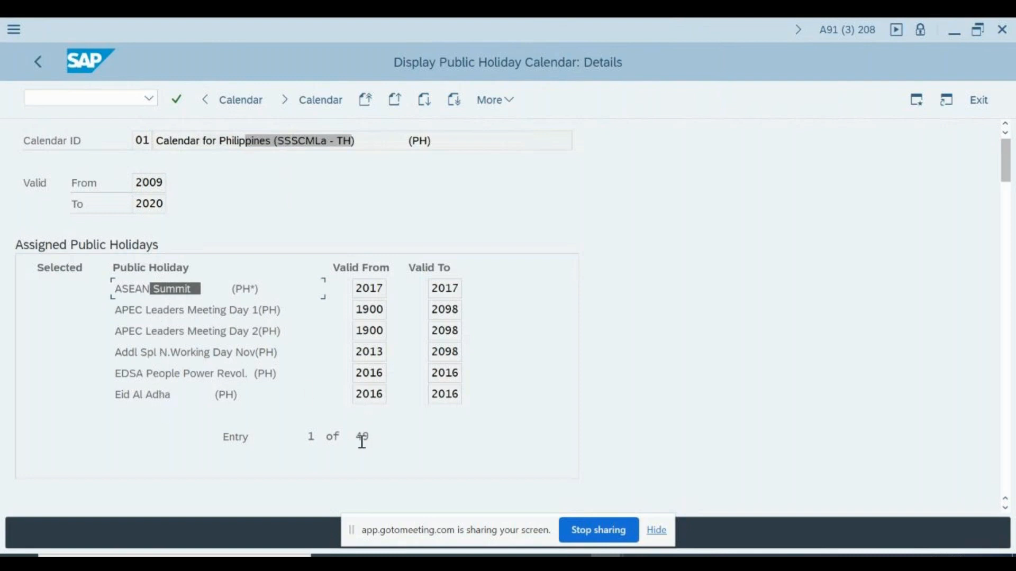
double_click(185, 393)
double_click(267, 288)
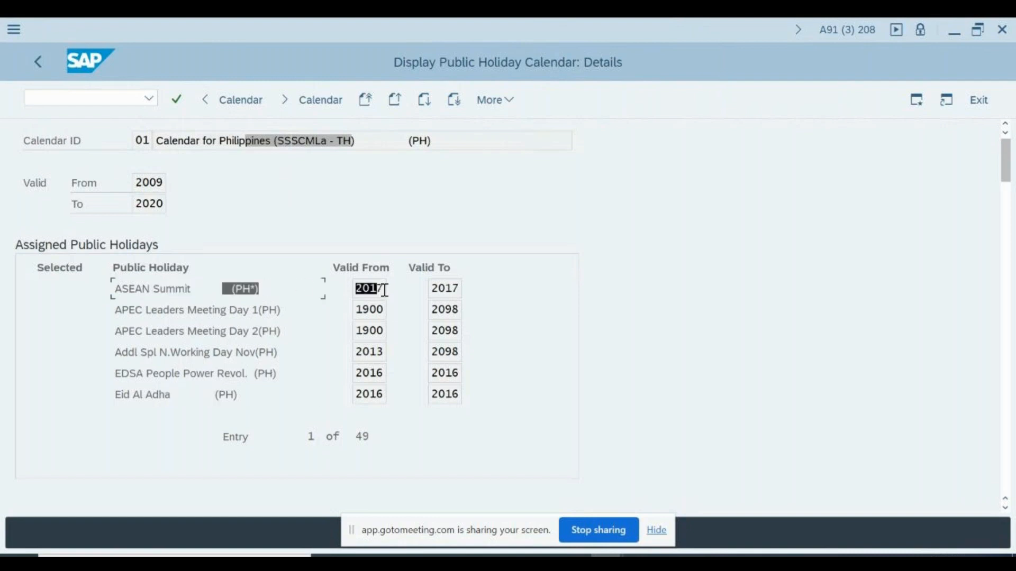
click(381, 288)
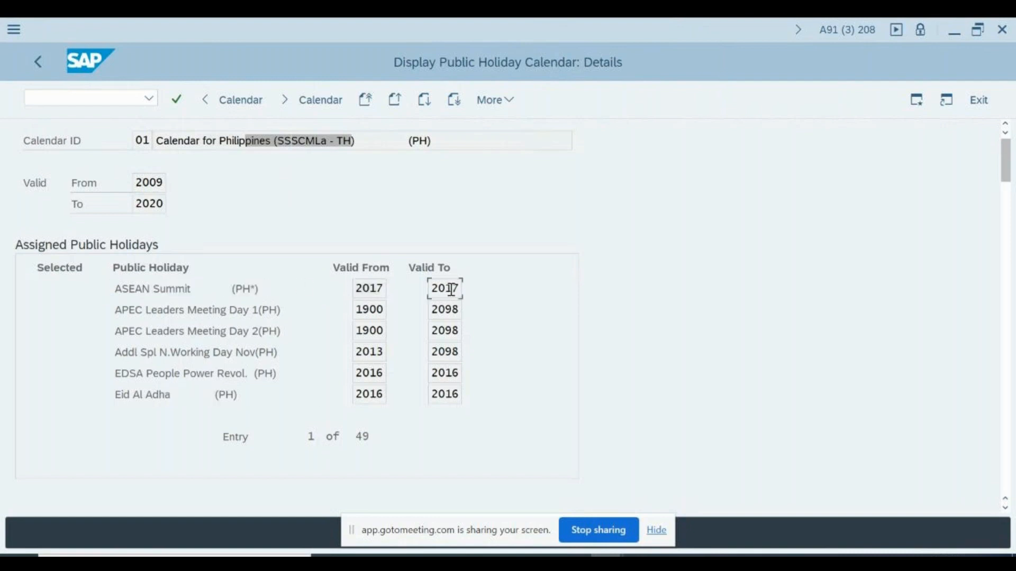
drag(376, 286, 456, 291)
drag(354, 141, 253, 141)
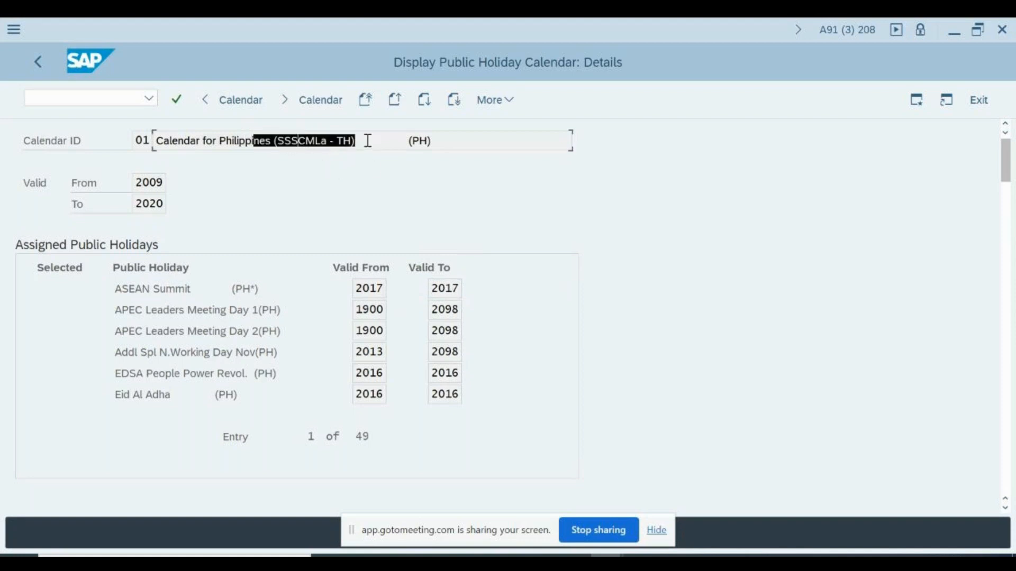
drag(393, 140, 298, 140)
drag(414, 141, 327, 140)
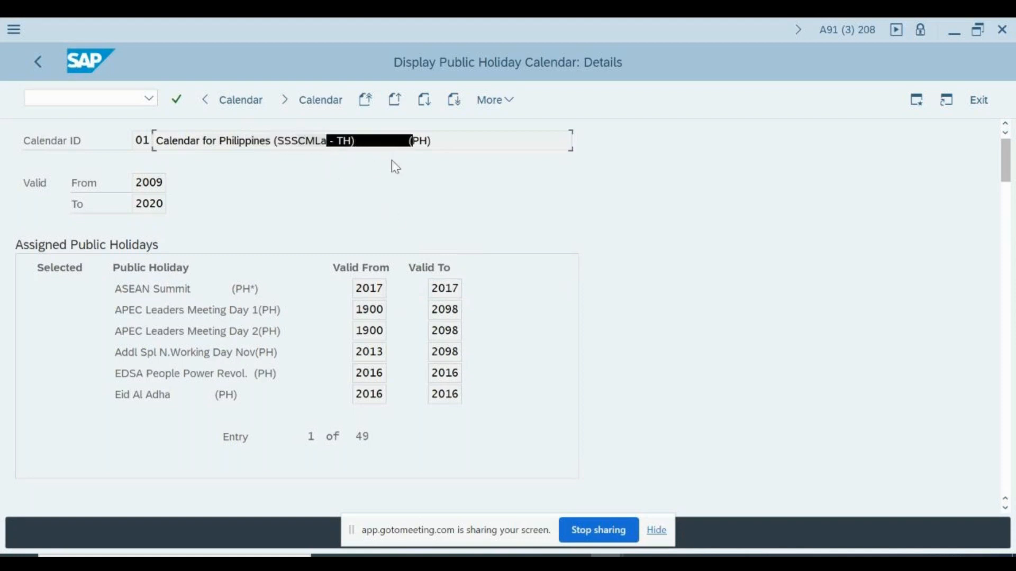
click(447, 283)
click(382, 290)
click(454, 296)
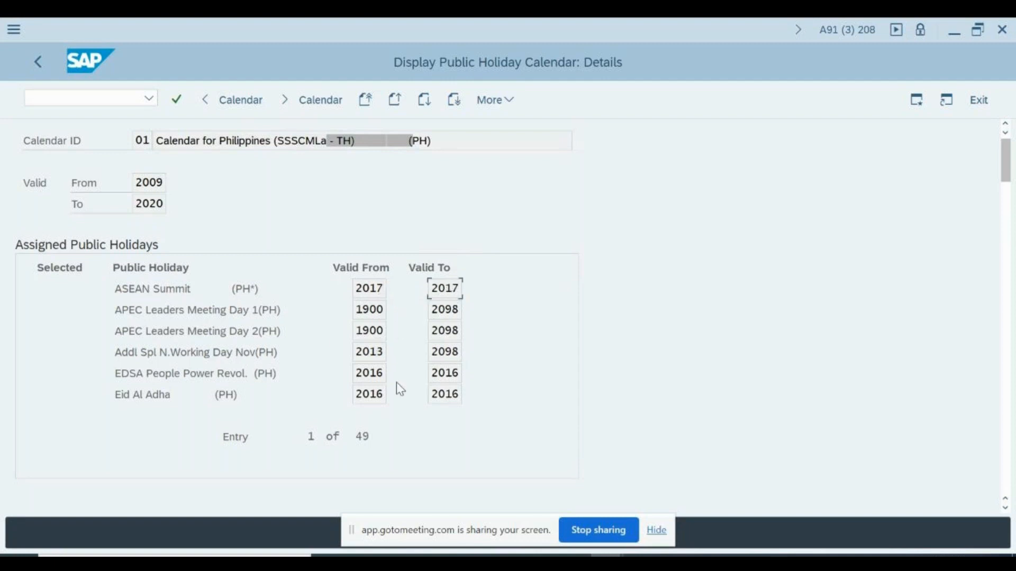
drag(65, 141, 147, 201)
click(147, 201)
drag(189, 310, 158, 310)
click(166, 357)
scroll(165, 356, down, 1)
scroll(166, 357, up, 1)
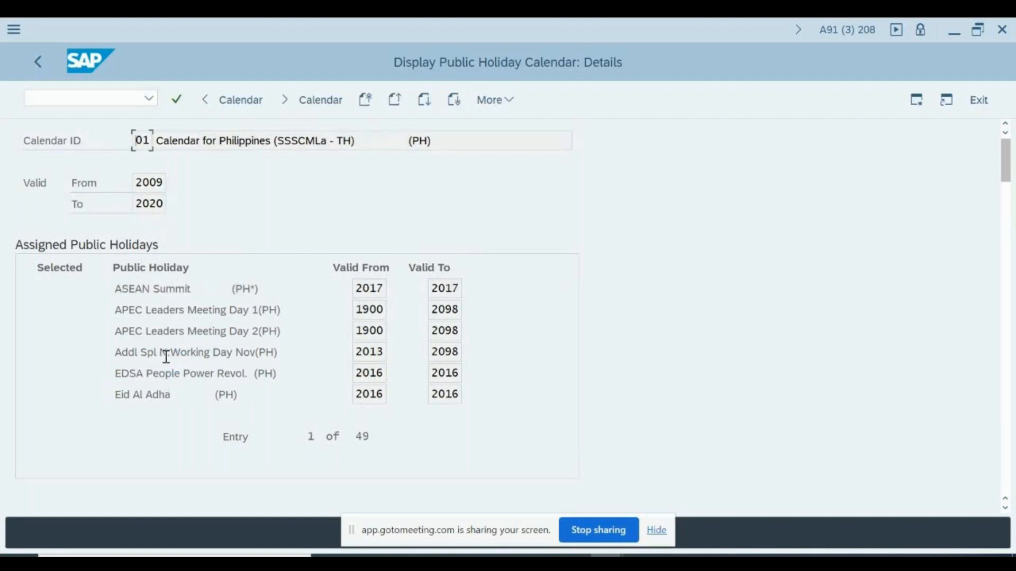
scroll(166, 357, down, 2)
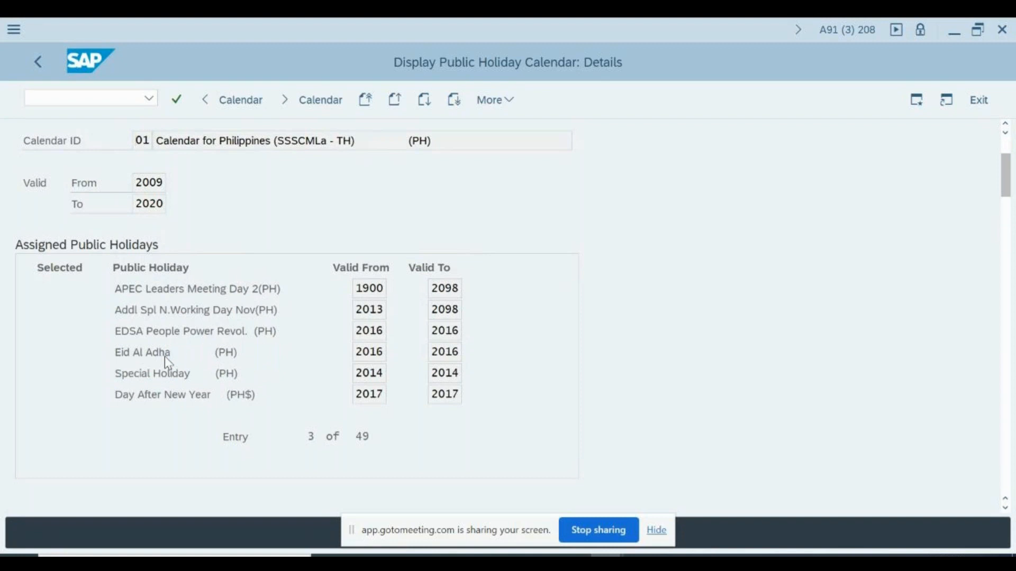
scroll(167, 362, down, 4)
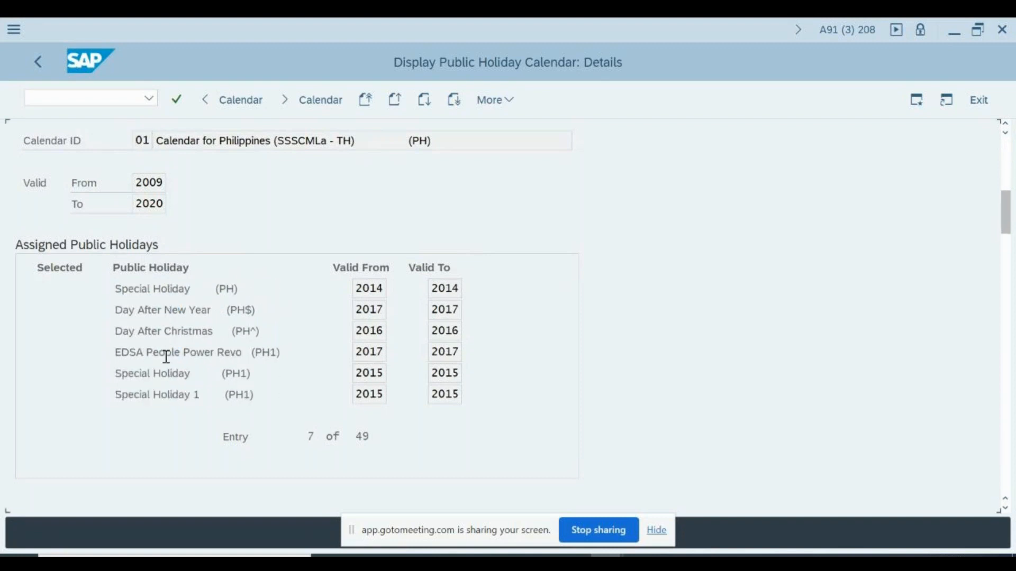
scroll(166, 356, down, 2)
Return to the holiday calendar overview and browse calendars 01 through 16 (SSSMla-AE)
key(F3)
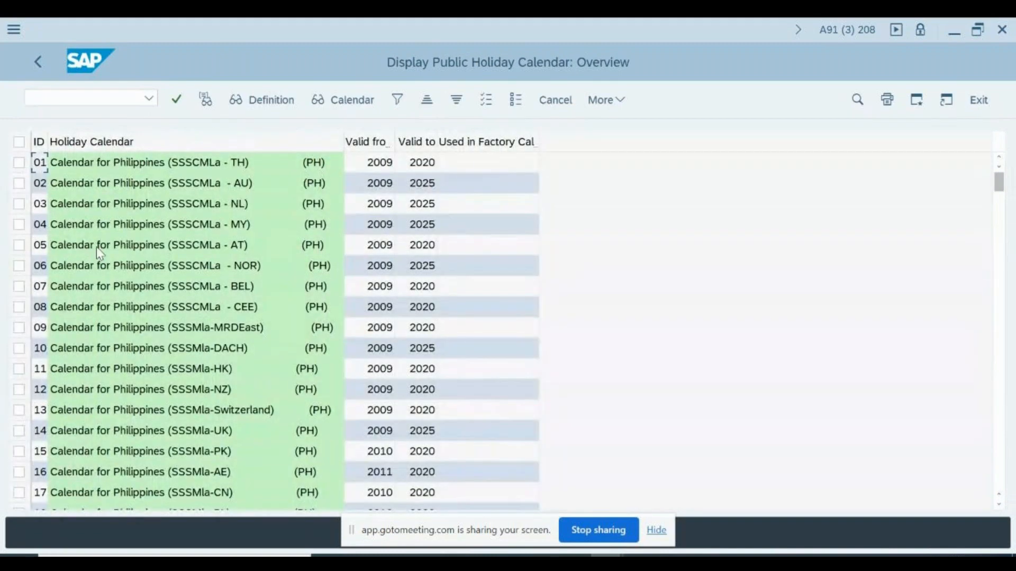
click(107, 166)
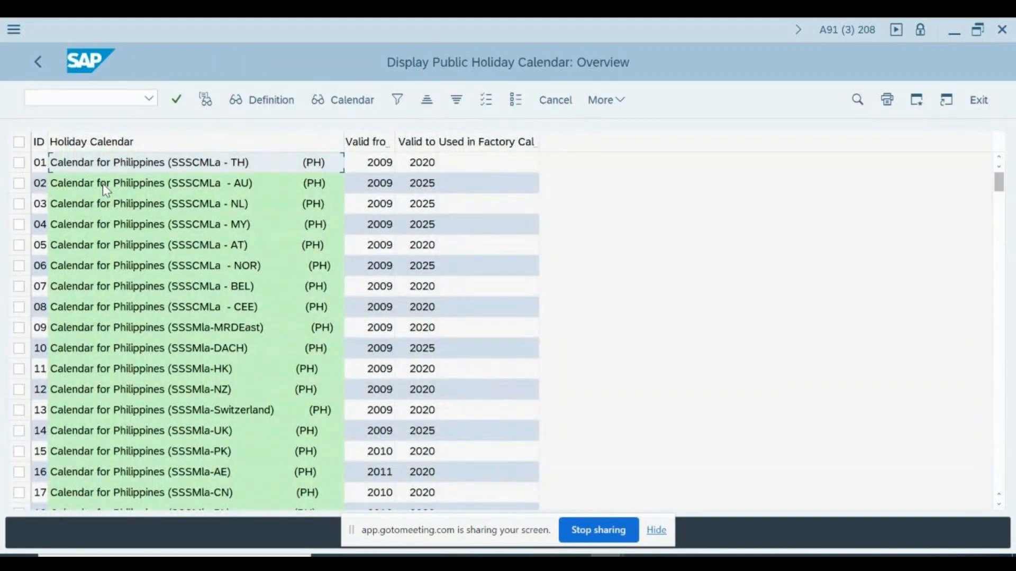
click(103, 183)
click(109, 206)
click(112, 245)
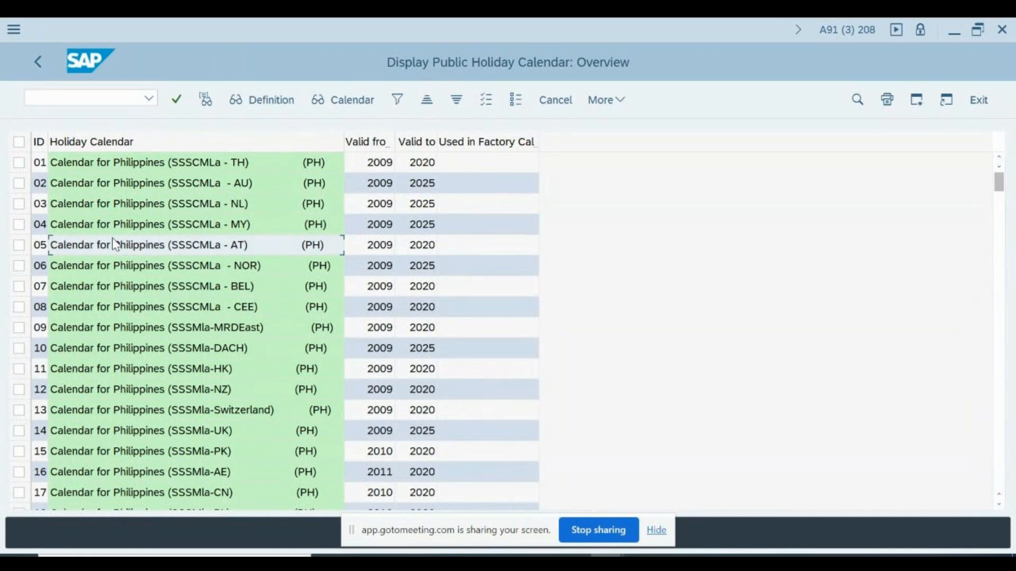
click(146, 369)
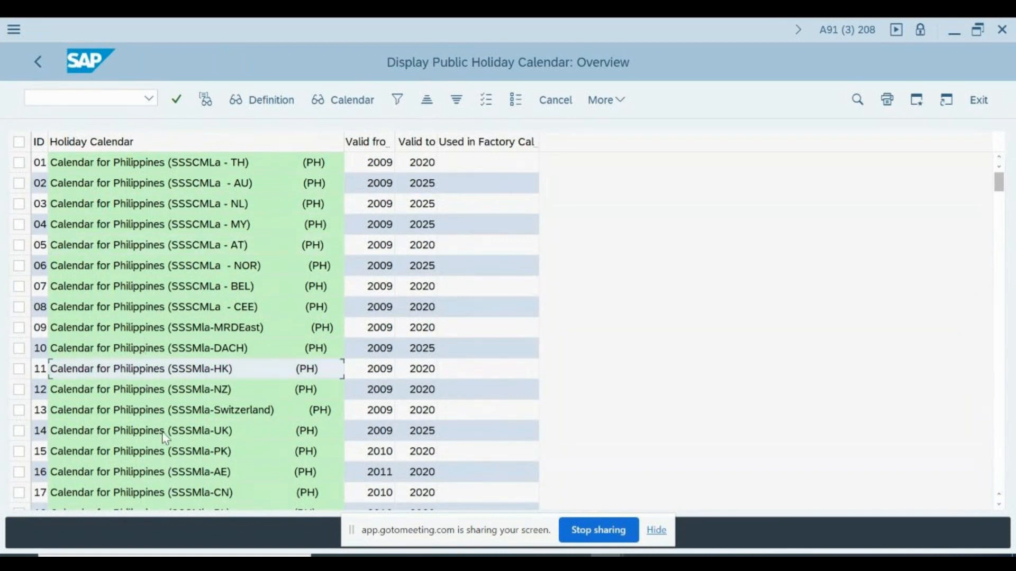
click(175, 472)
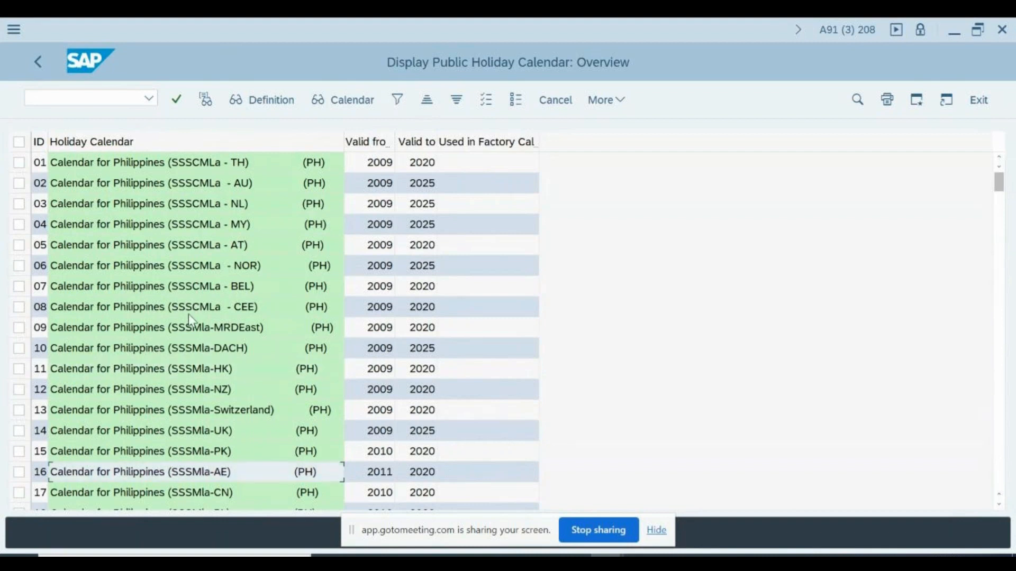
Open the details of calendar 21 (SSSMla-IN), then go back to the overview
key(Down)
key(Down)
key(Down)
key(Down)
key(Down)
key(Down)
key(Down)
key(Down)
key(Up)
key(Up)
key(Up)
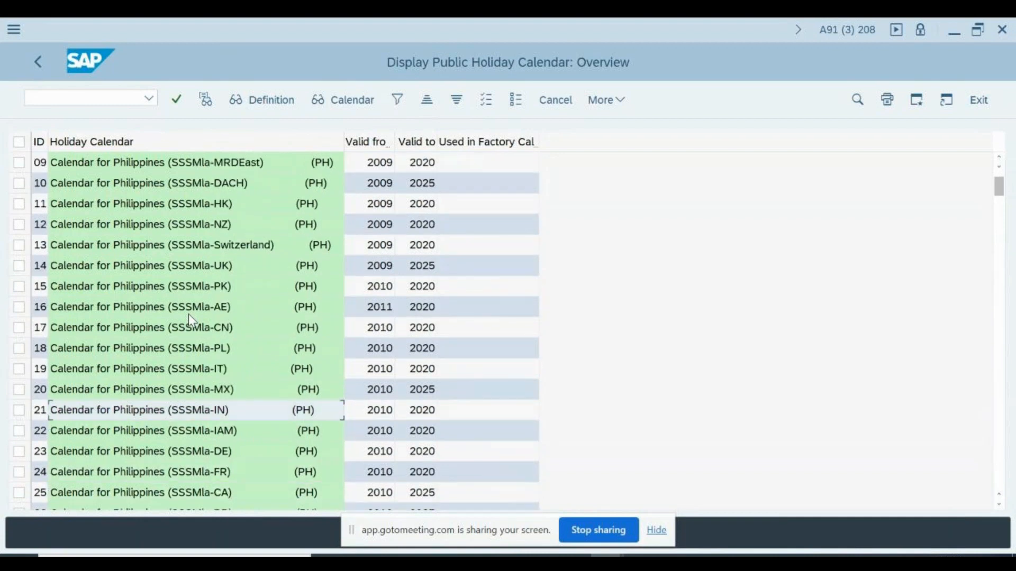
key(F2)
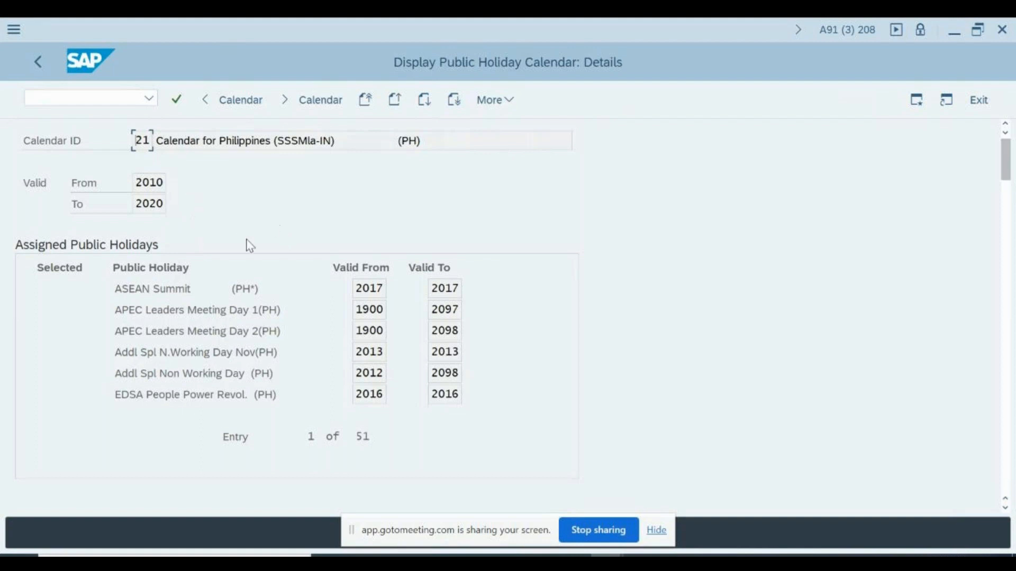
key(F3)
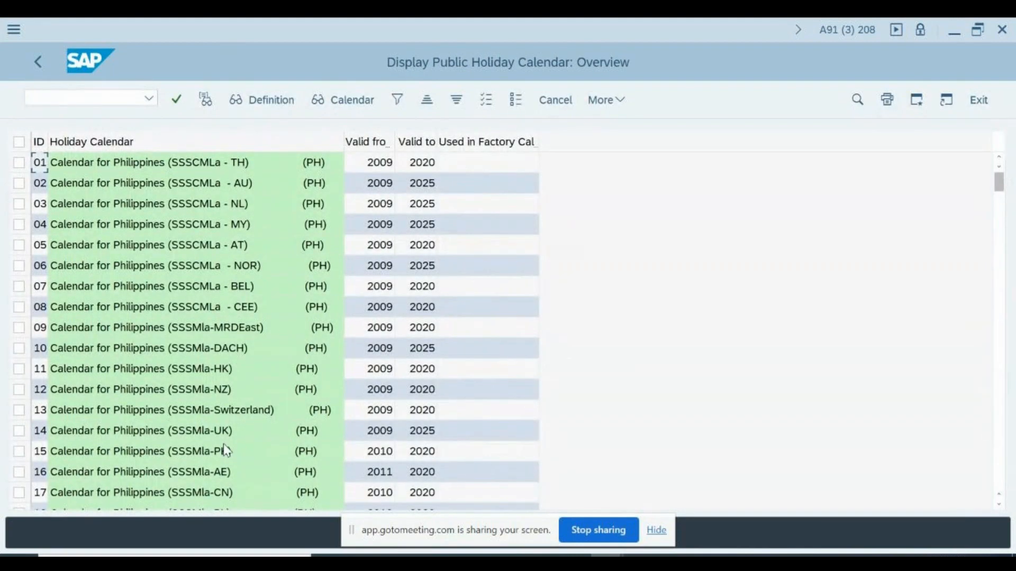
click(227, 471)
key(Down)
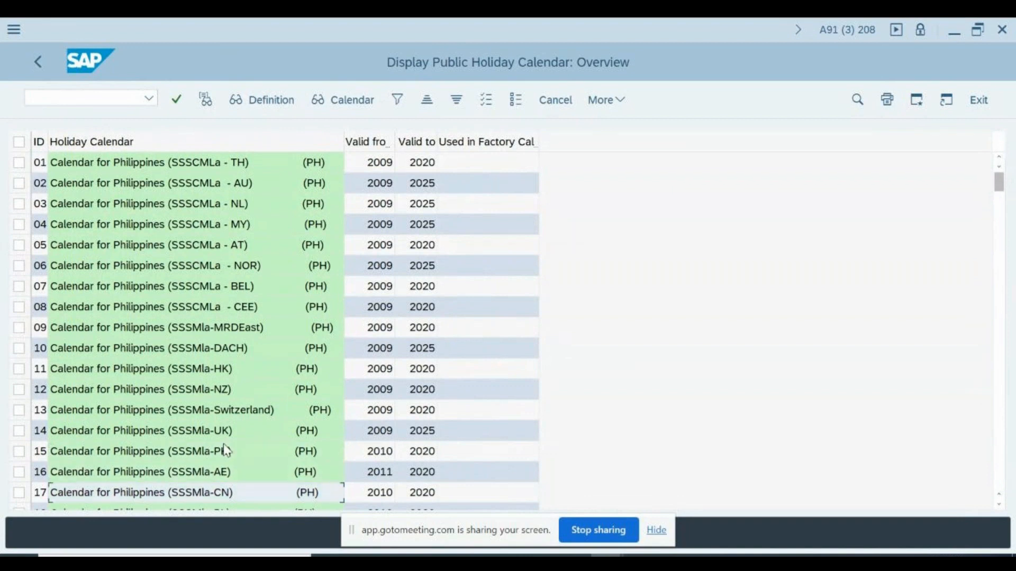
key(Page_Down)
key(Page_Down)
key(Page_Down)
key(Page_Down)
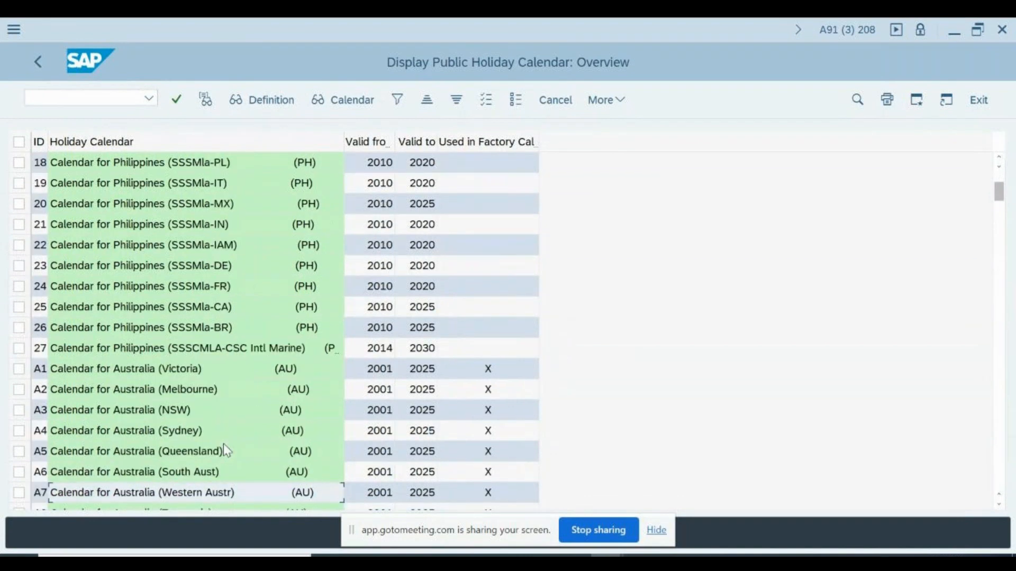
key(Page_Down)
key(Page_Down)
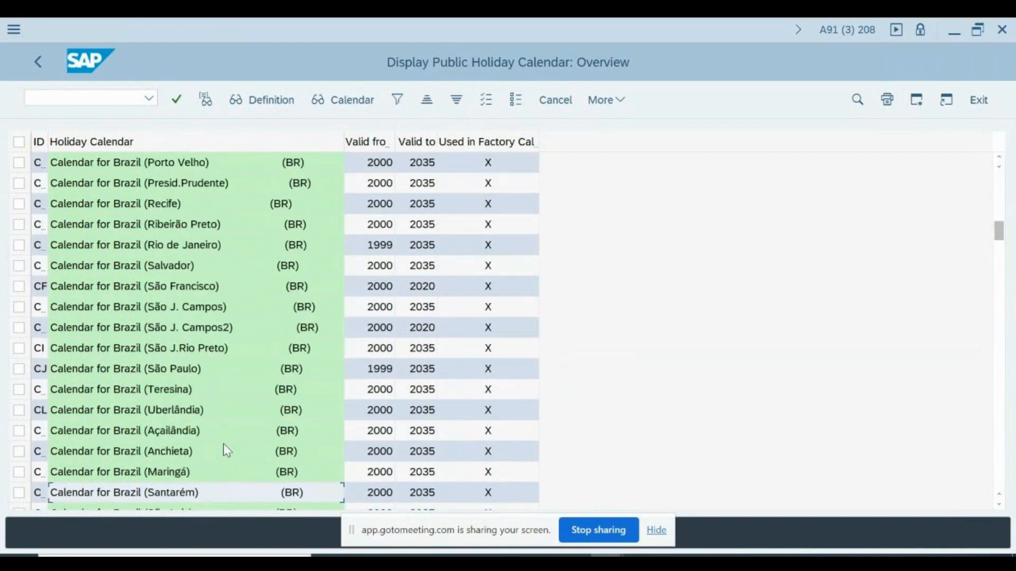
key(Page_Down)
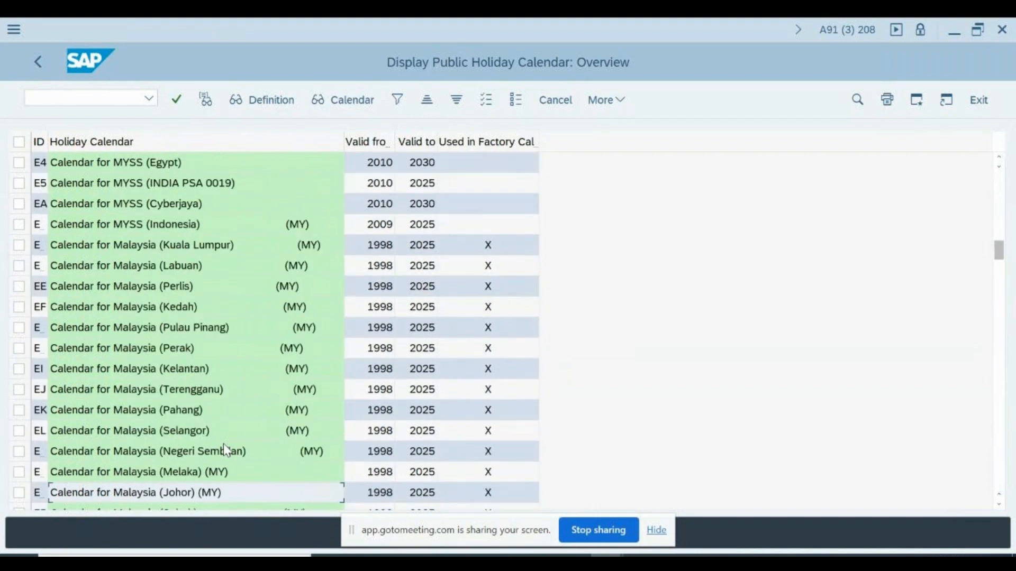
key(Page_Down)
key(Page_Down)
key(Page_Down)
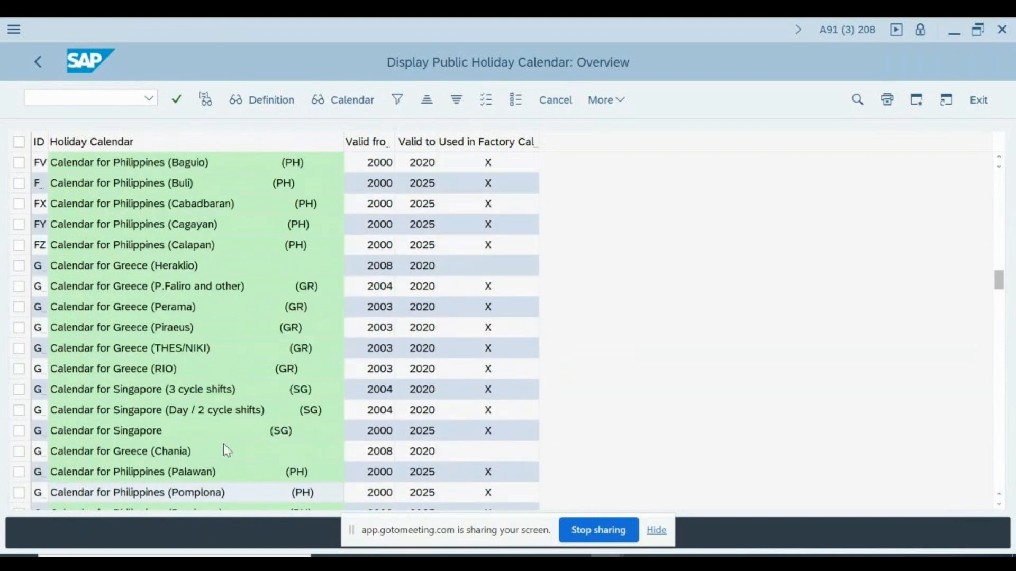
key(Page_Down)
key(Page_Down)
key(Page_Down)
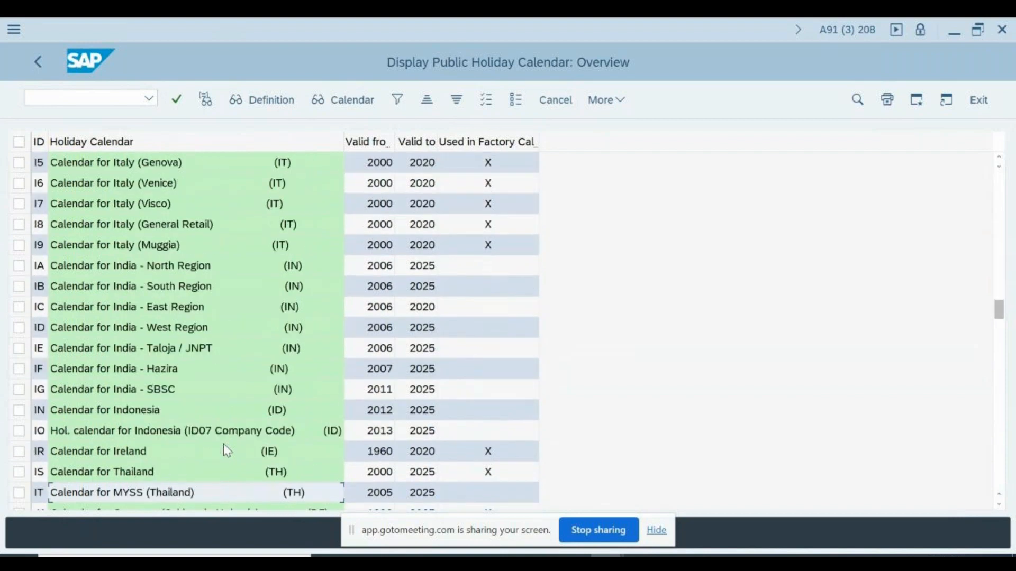
key(Page_Down)
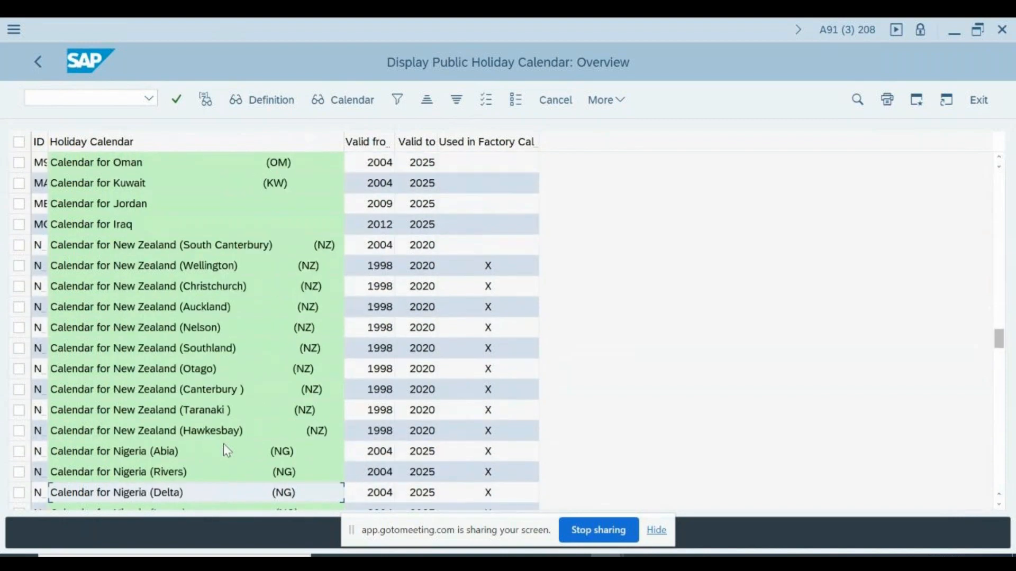
key(Page_Down)
key(Page_Down)
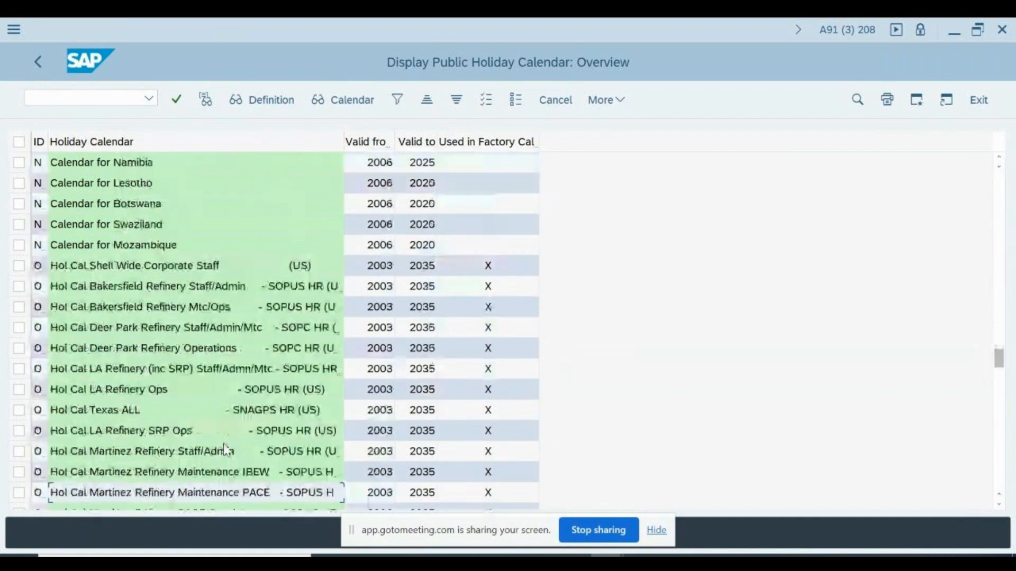
key(Page_Down)
key(Page_Down)
key(Page_Down)
key(Page_Down)
key(Page_Down)
key(Page_Down)
key(Page_Down)
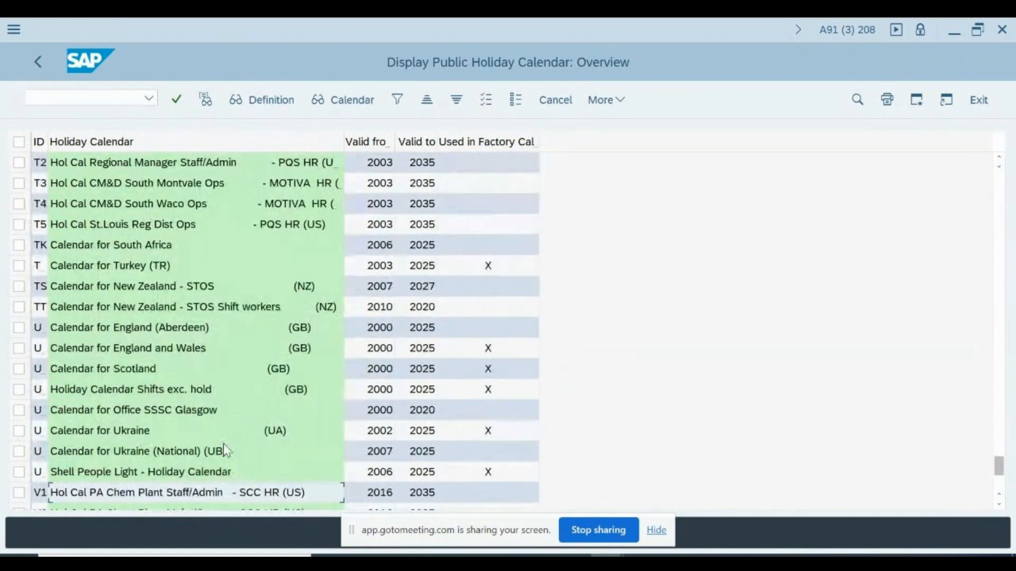
key(Page_Down)
key(Page_Down)
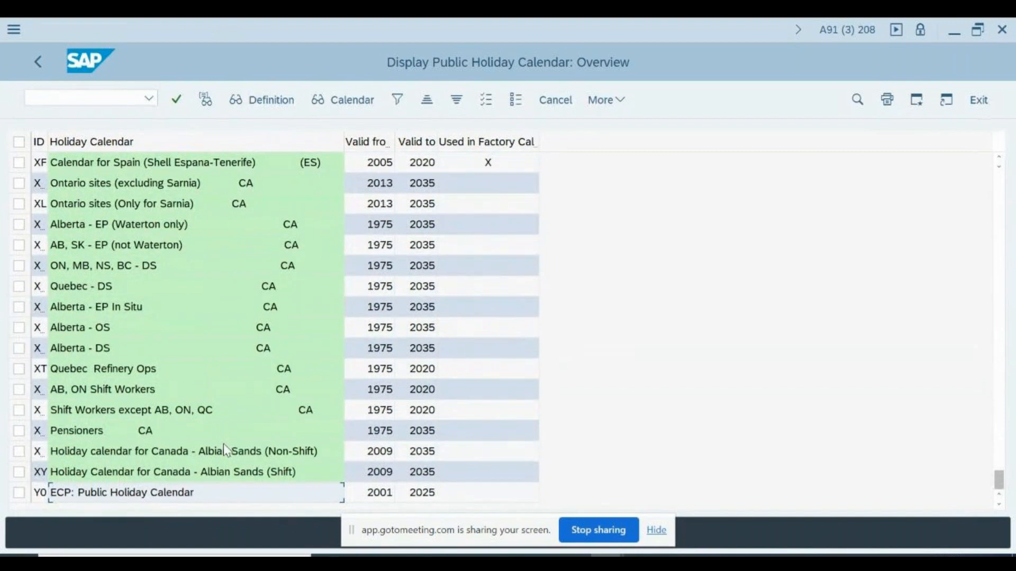
key(Page_Up)
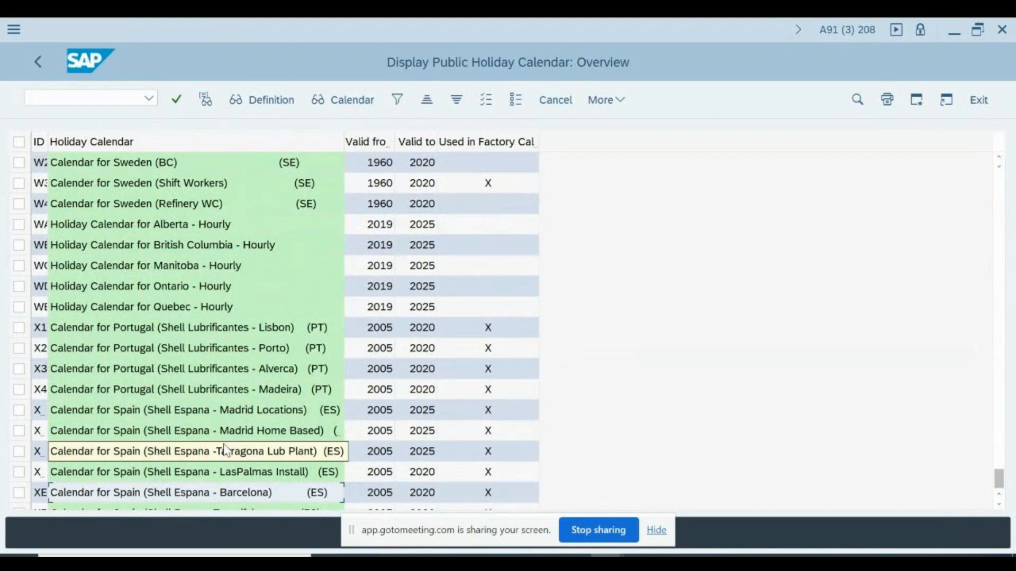
key(Page_Up)
key(Page_Up)
key(Page_Up)
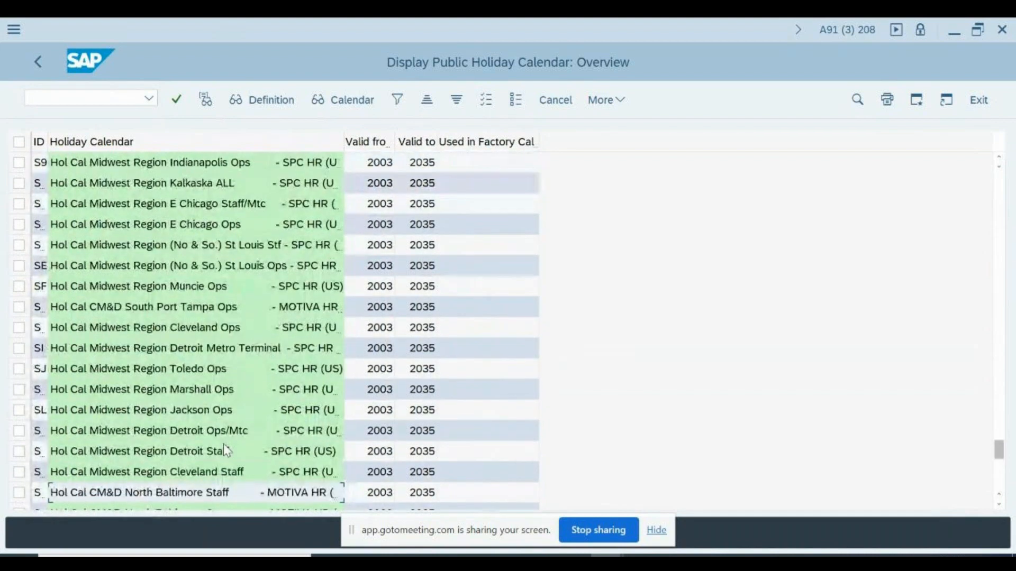
key(Page_Up)
key(Page_Up)
key(Page_Up)
key(Page_Up)
key(Page_Up)
key(Page_Up)
key(Page_Up)
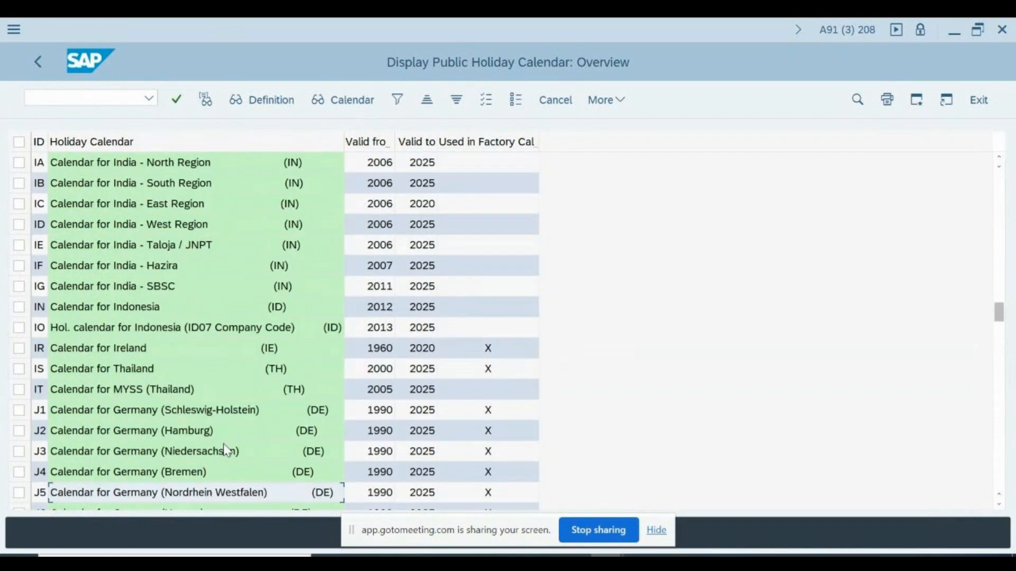
key(Down)
key(Down)
key(Up)
key(Up)
key(Up)
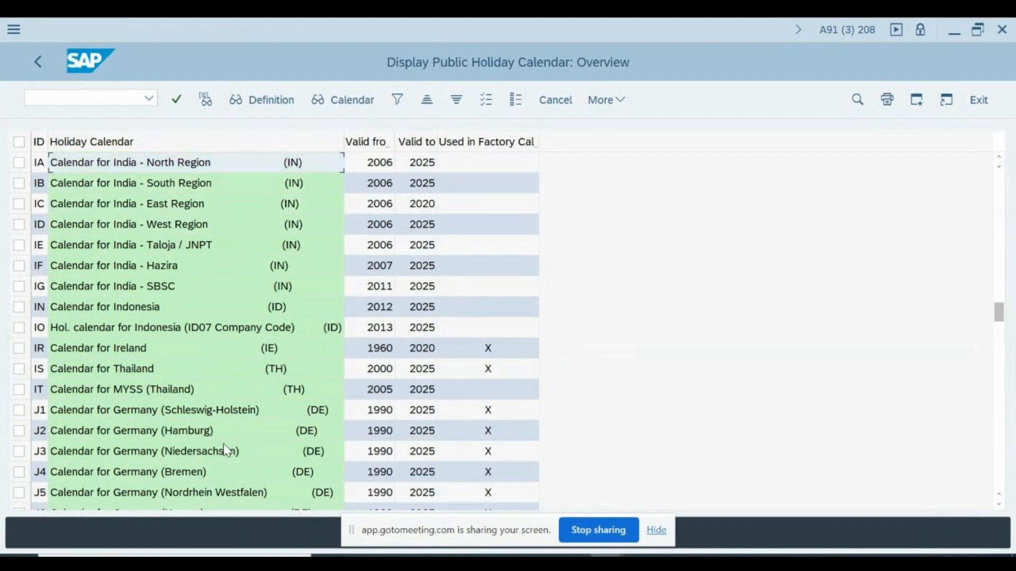
double_click(124, 166)
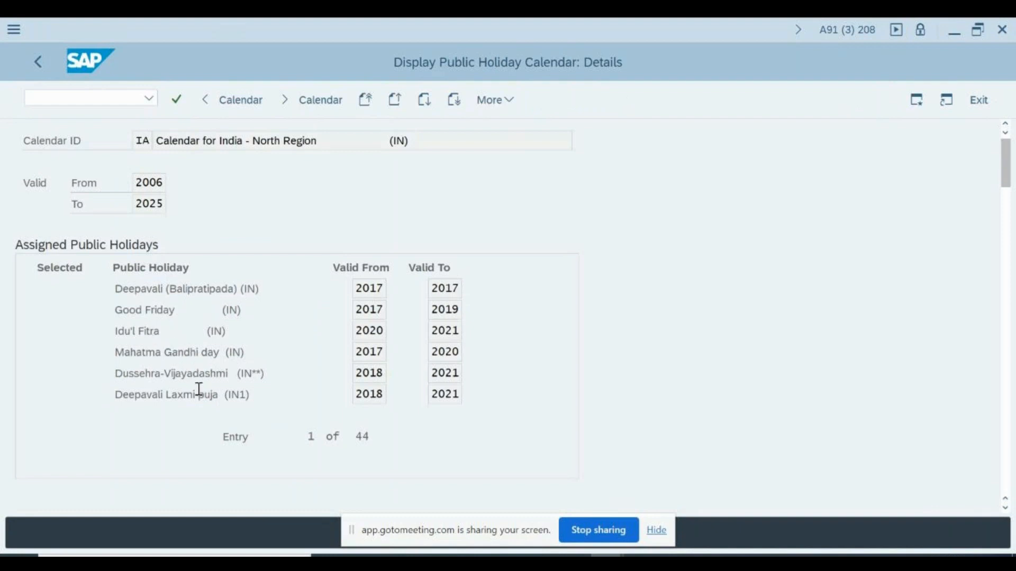
scroll(199, 391, down, 2)
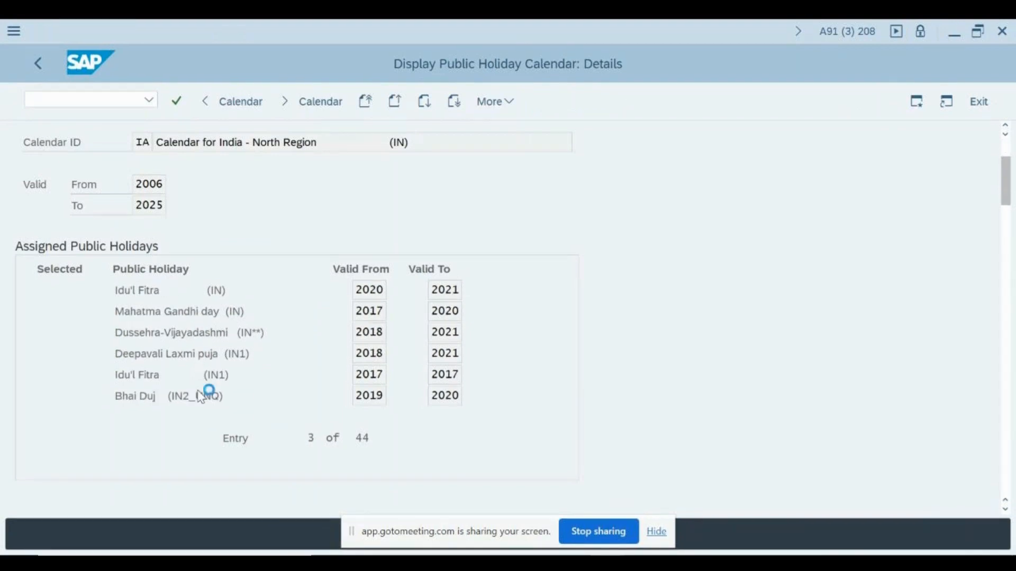
scroll(201, 396, down, 2)
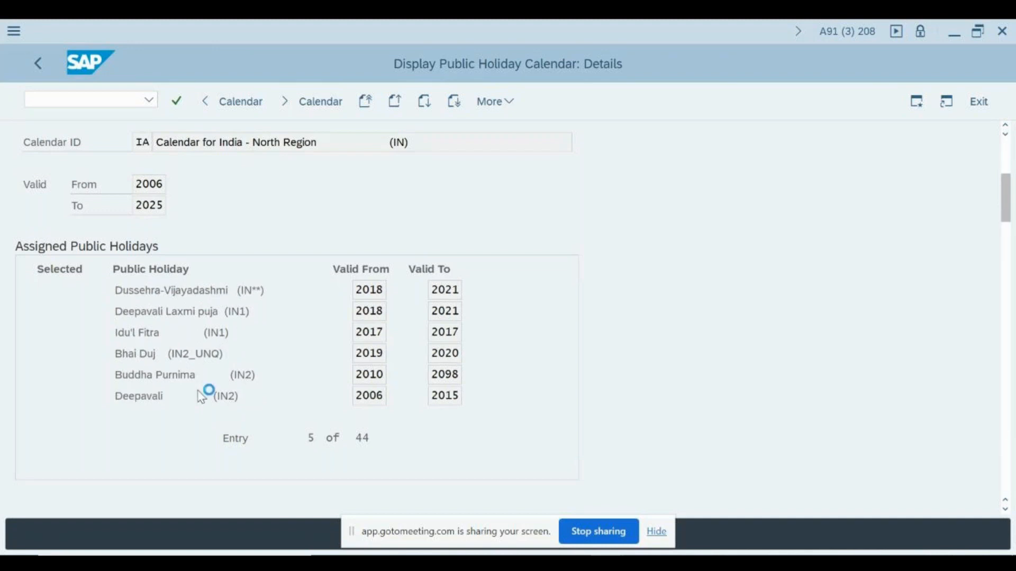
scroll(202, 396, down, 2)
scroll(199, 391, down, 1)
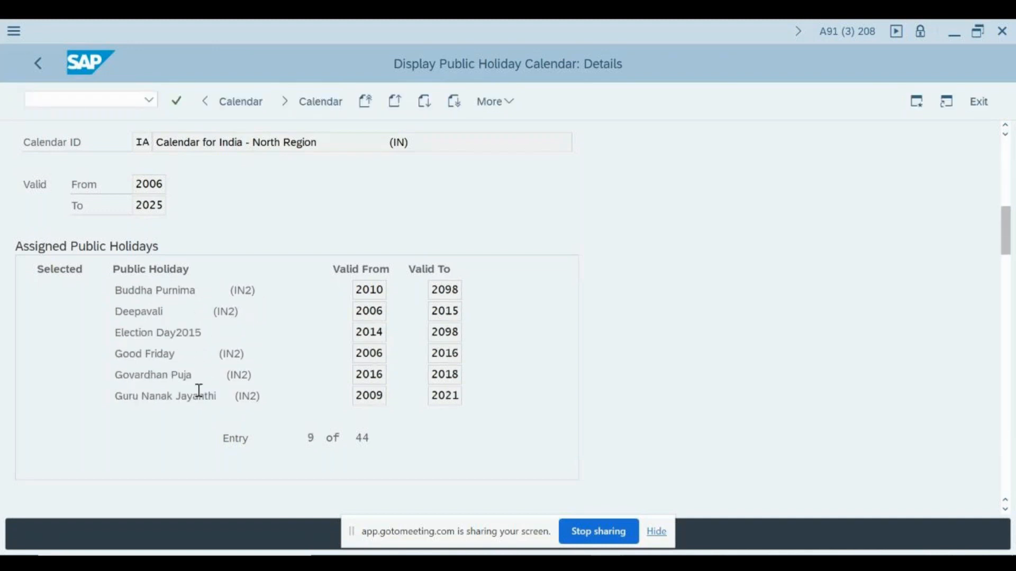
scroll(200, 397, up, 2)
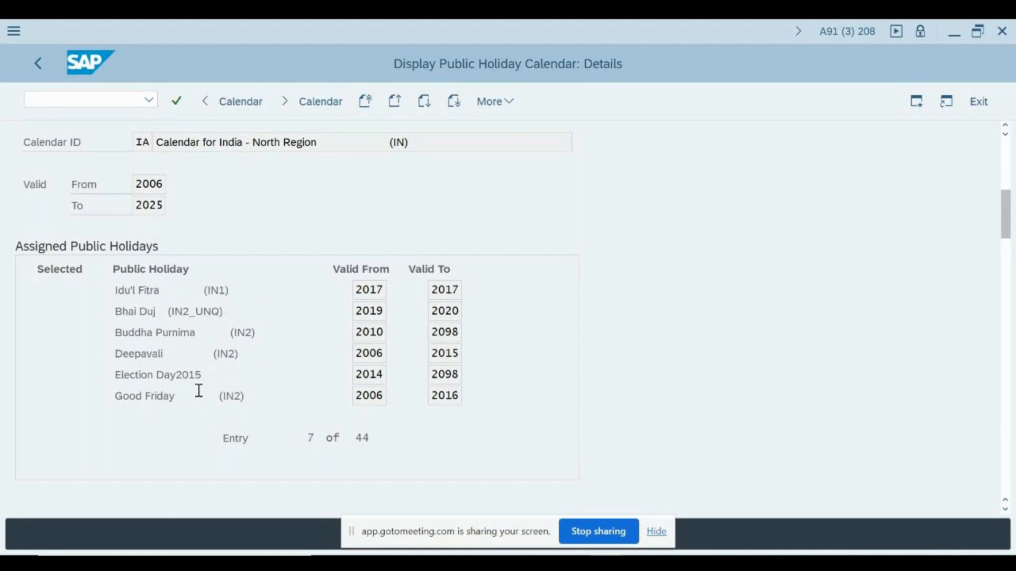
scroll(217, 354, up, 3)
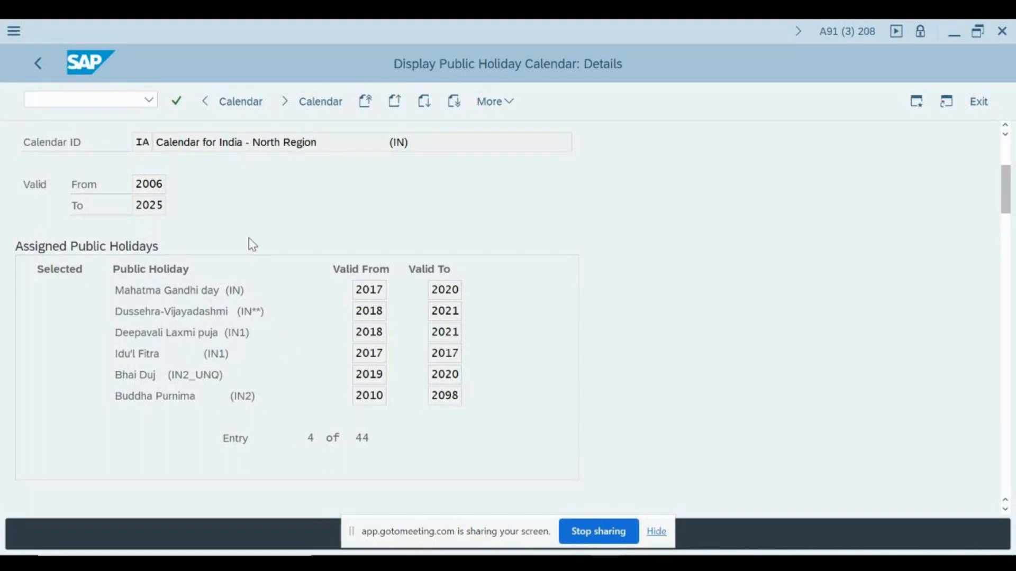
Back out to the Calendar main menu and display public holidays via Define Public Holiday Classes
key(F3)
key(F3)
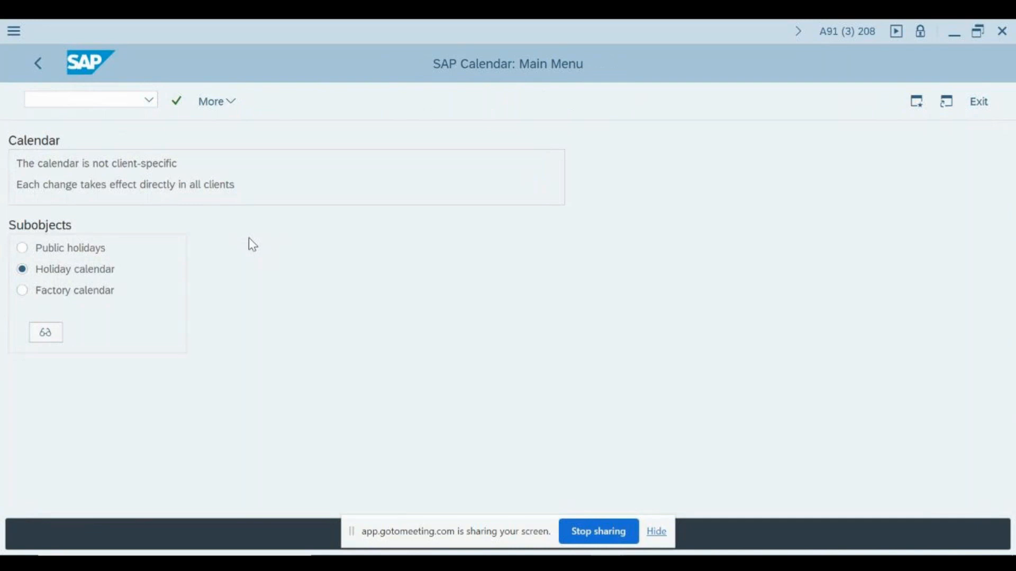
key(F3)
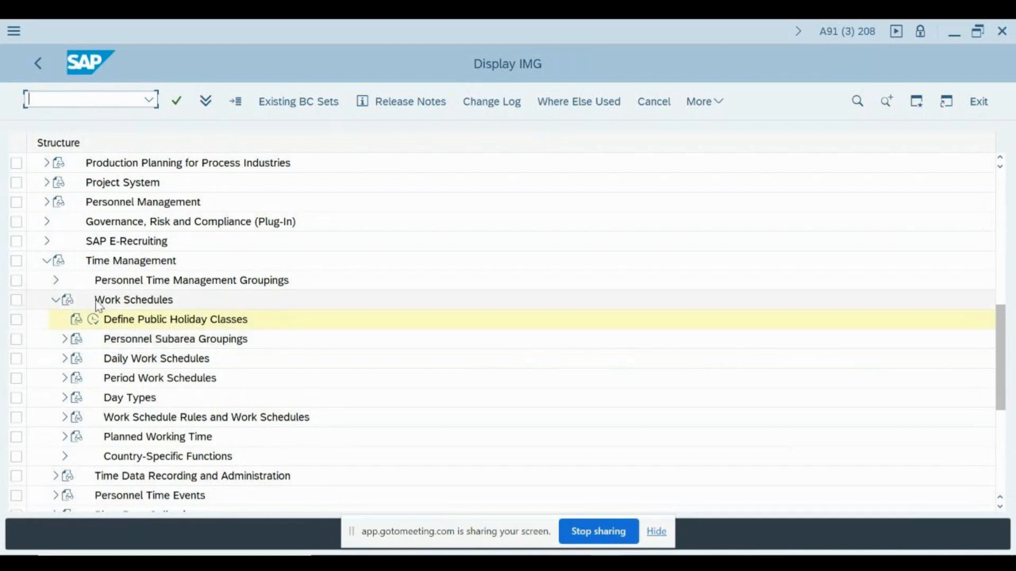
click(93, 320)
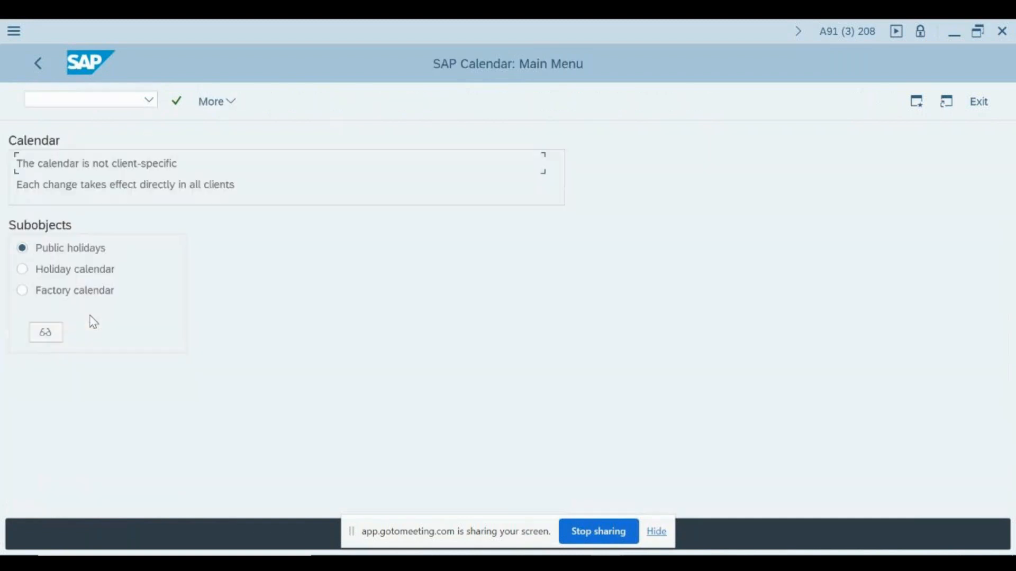
click(46, 333)
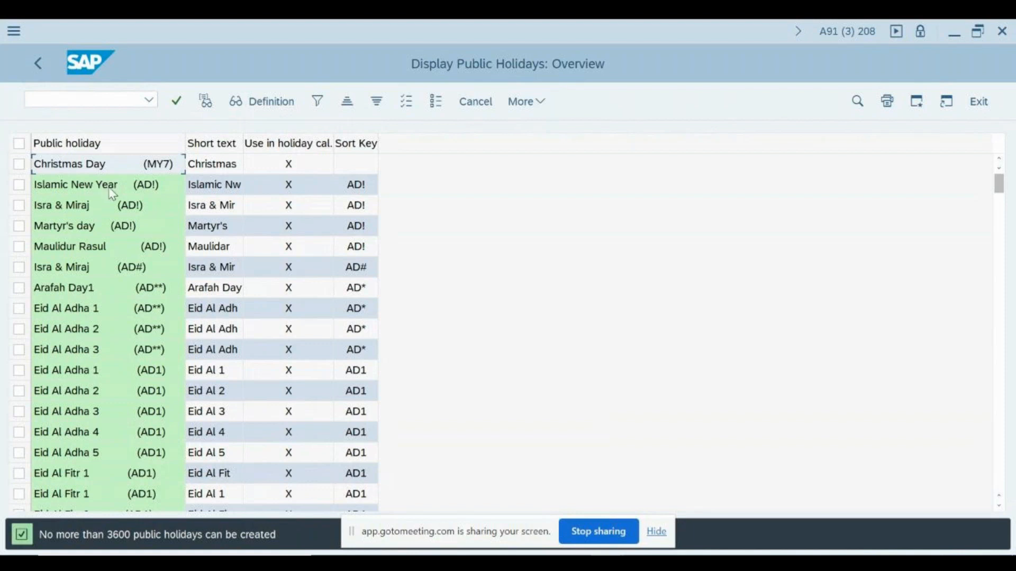
Redisplay the public holidays, select Maulidur Rasul (AD!), and open its definition
click(80, 185)
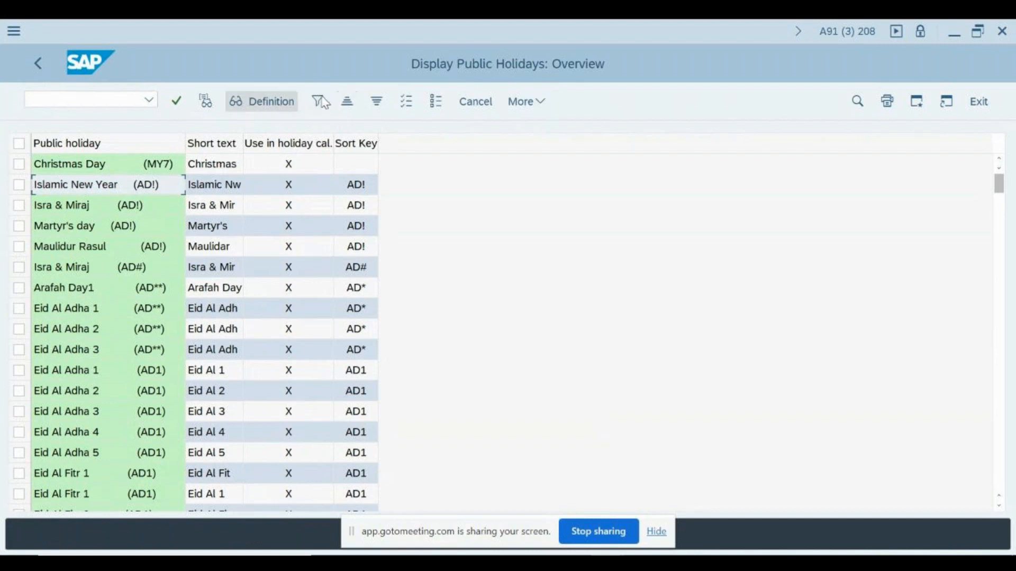
key(F3)
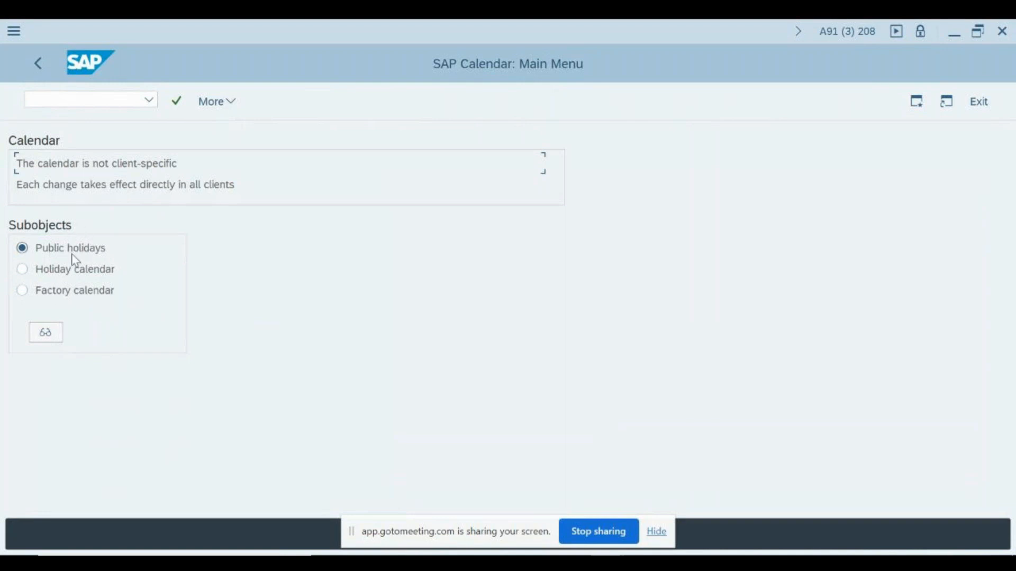
click(52, 338)
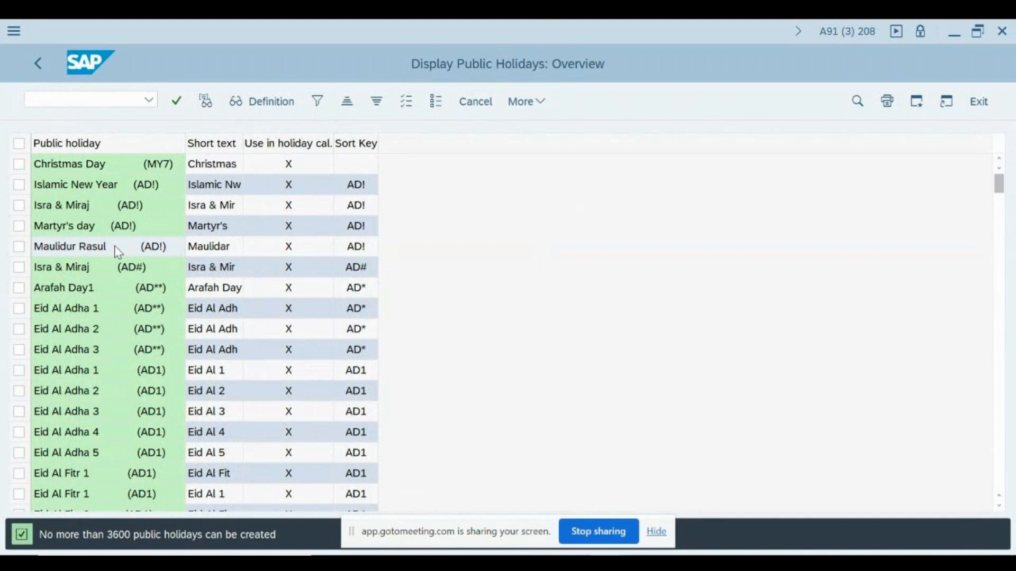
click(117, 250)
click(19, 246)
click(245, 96)
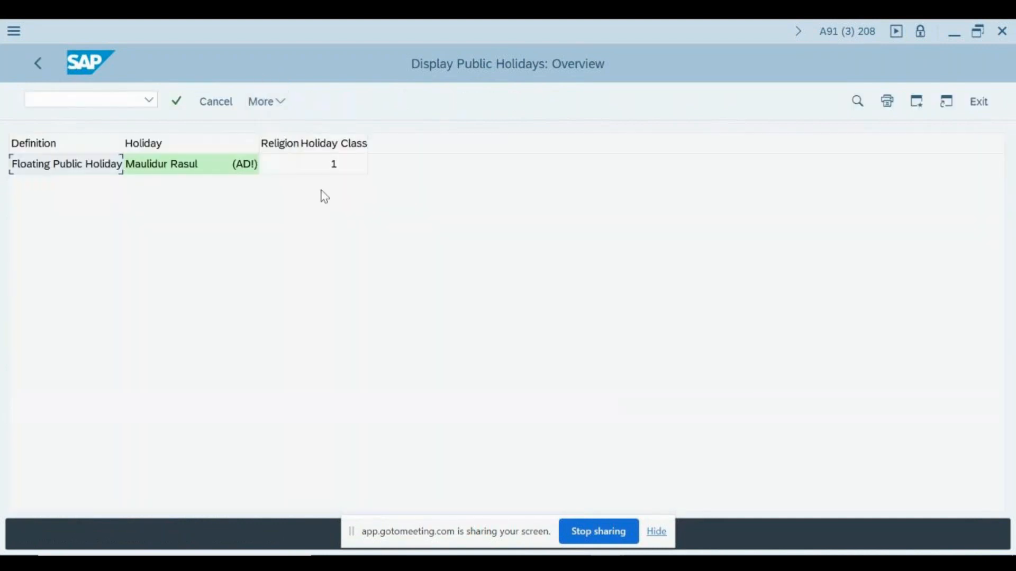
Check Maulidur Rasul's holiday class 1, then return to the public holidays list
click(136, 170)
click(341, 168)
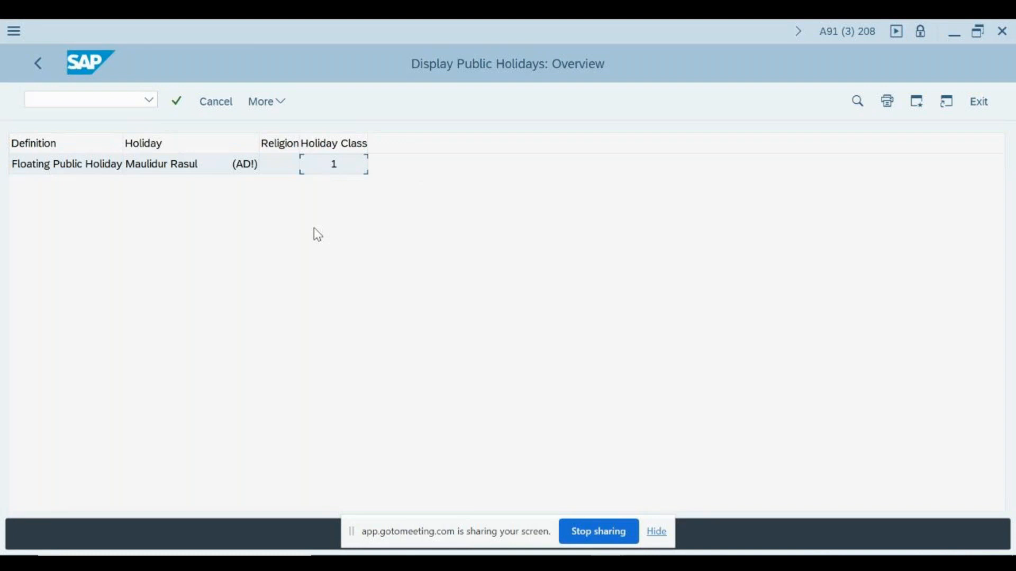
double_click(342, 168)
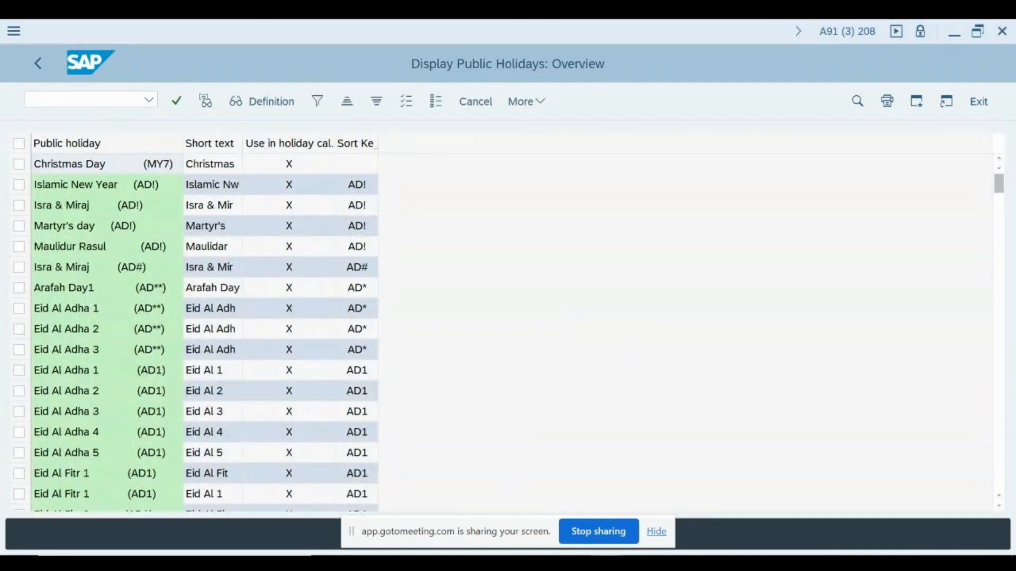
Log on to the S91 - Sand Box system and approve the privacy rules notice
mouse_move(607, 562)
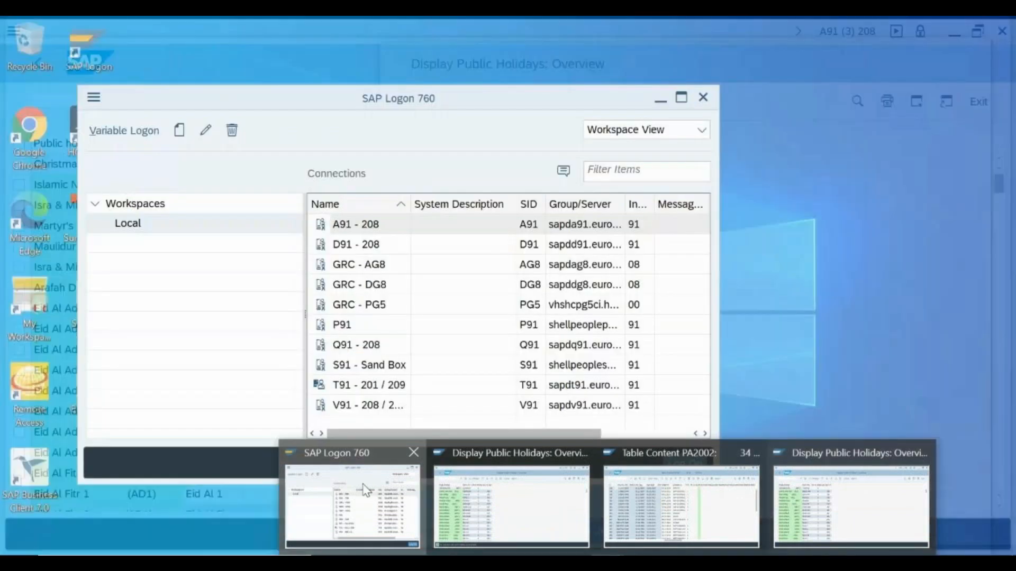
click(366, 491)
click(349, 365)
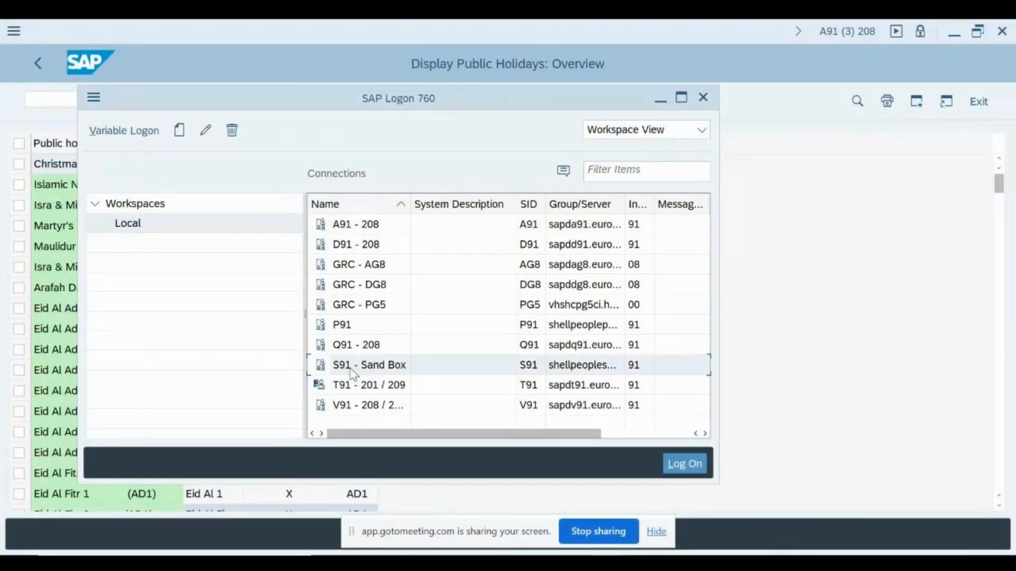
double_click(350, 370)
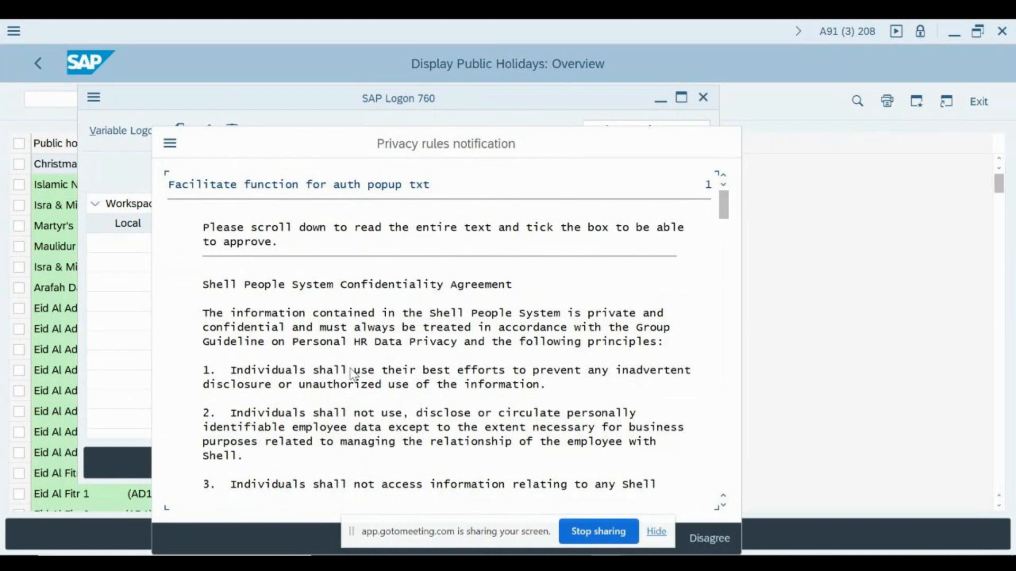
scroll(353, 374, down, 15)
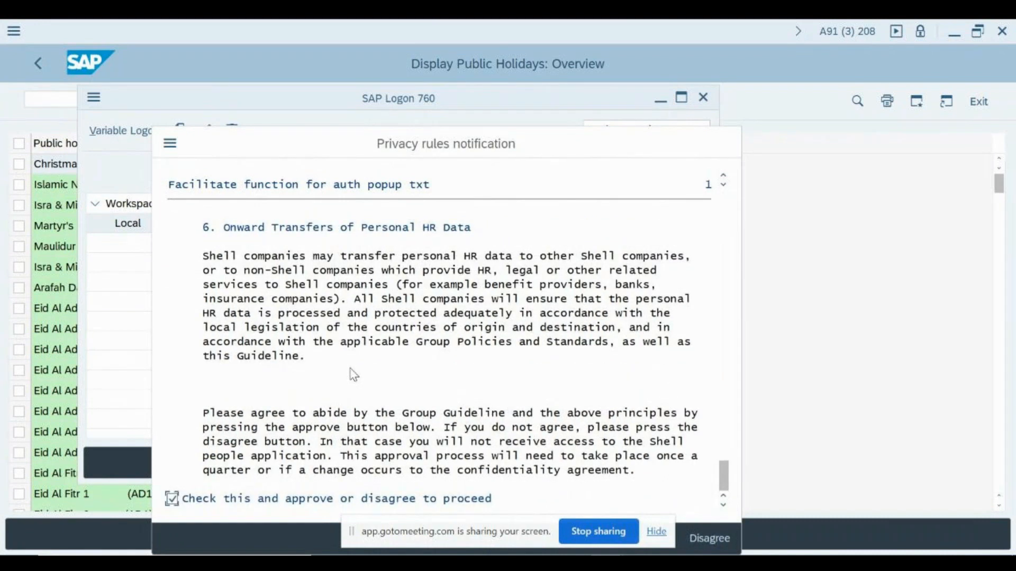
key(Tab)
key(Return)
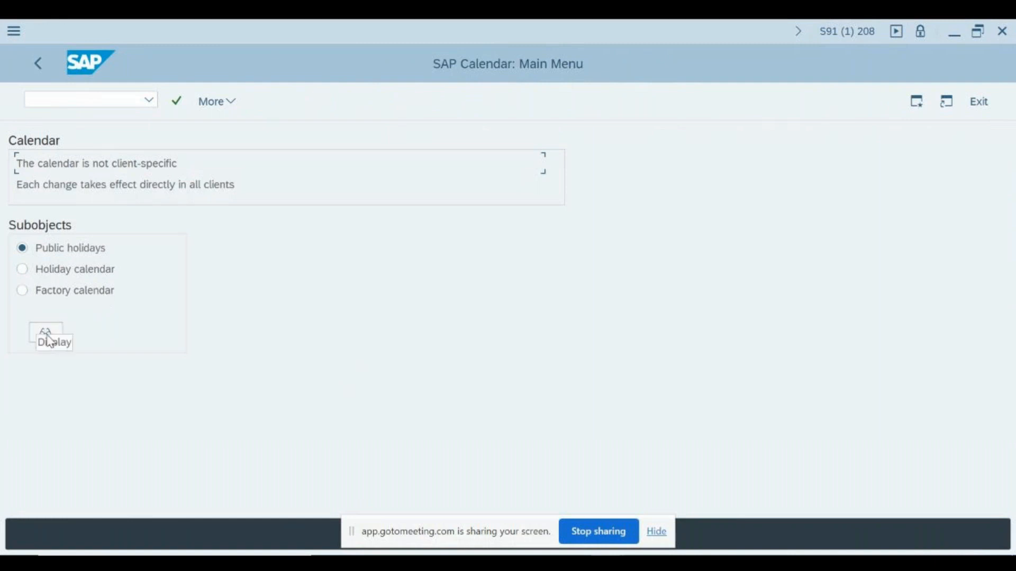
Log off the sandbox, then return the original session to the Calendar main menu
key(alt+F4)
key(Left)
key(Return)
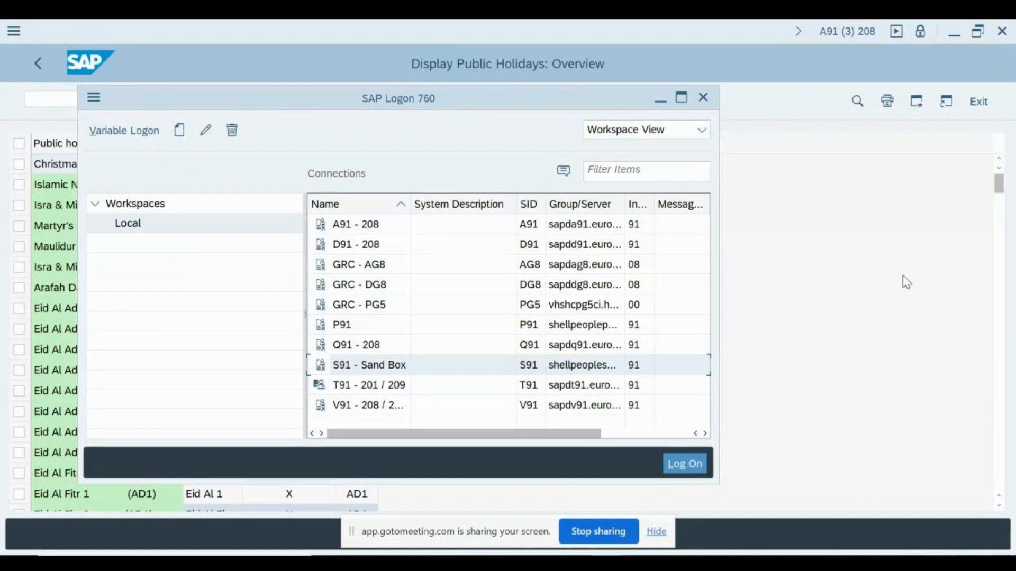
click(902, 275)
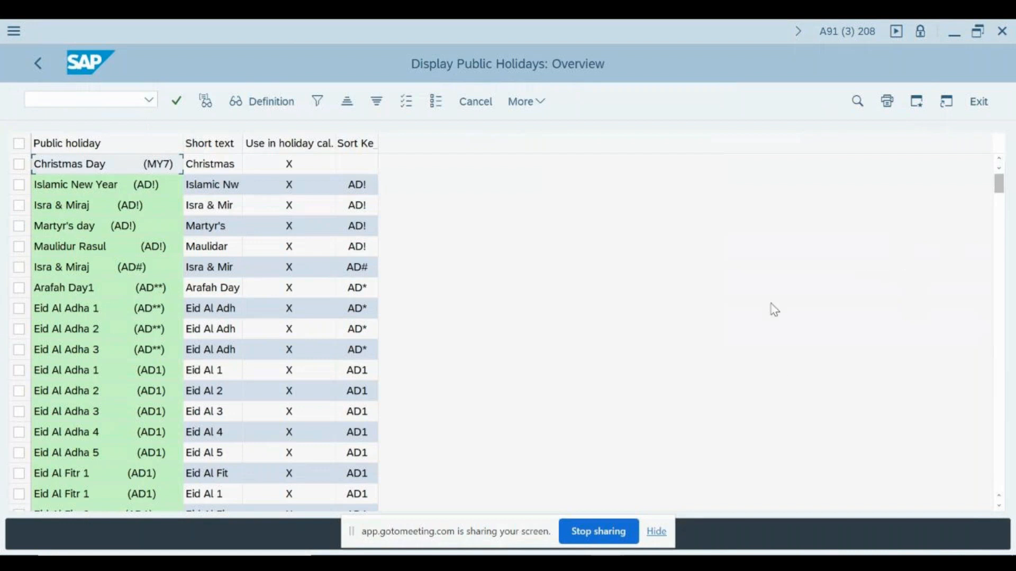
key(F3)
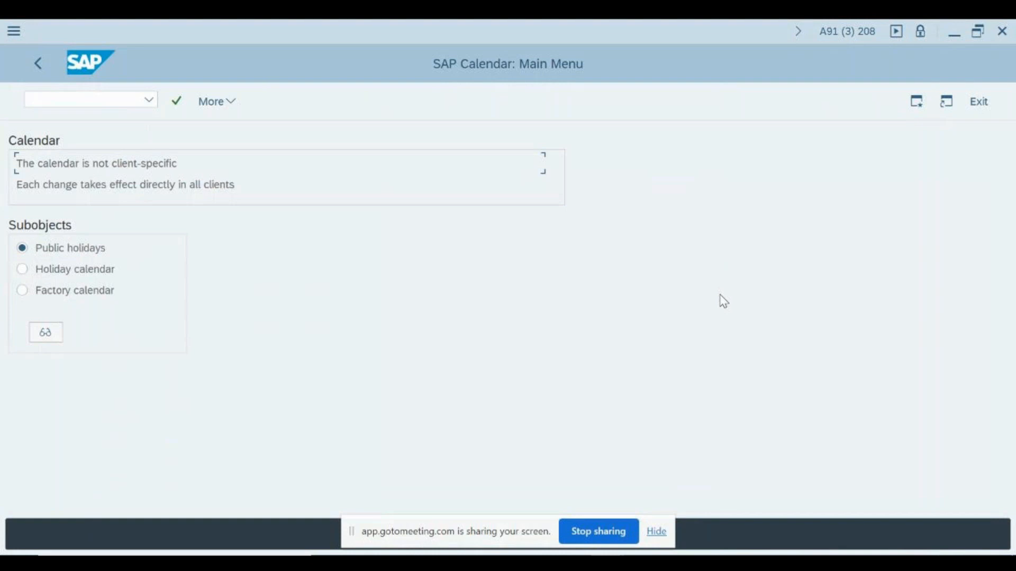
Launch Excel and enter the title 'Floating Public holiday' in A1
key(super)
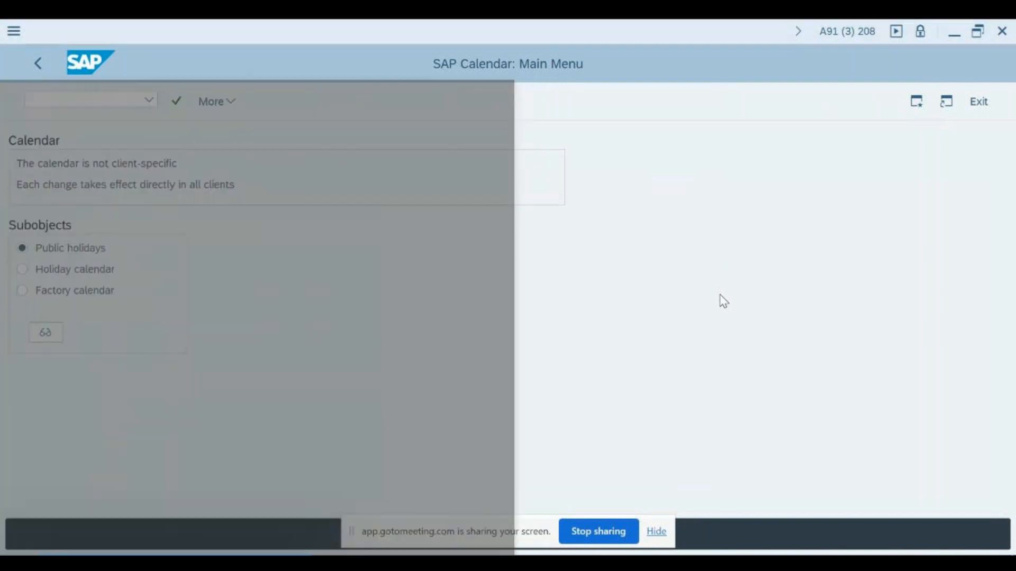
text(excel)
key(Return)
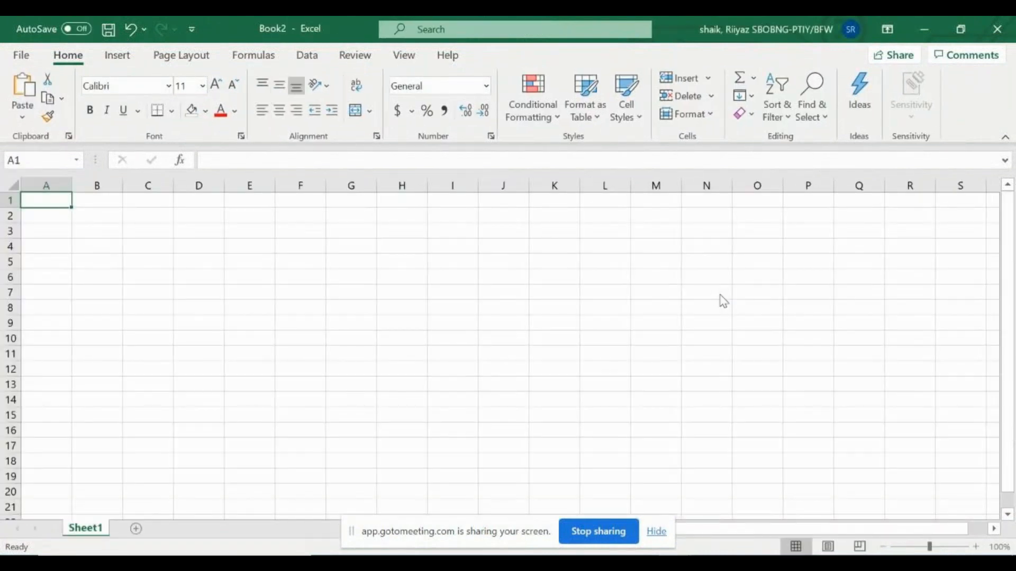
text(Floating )
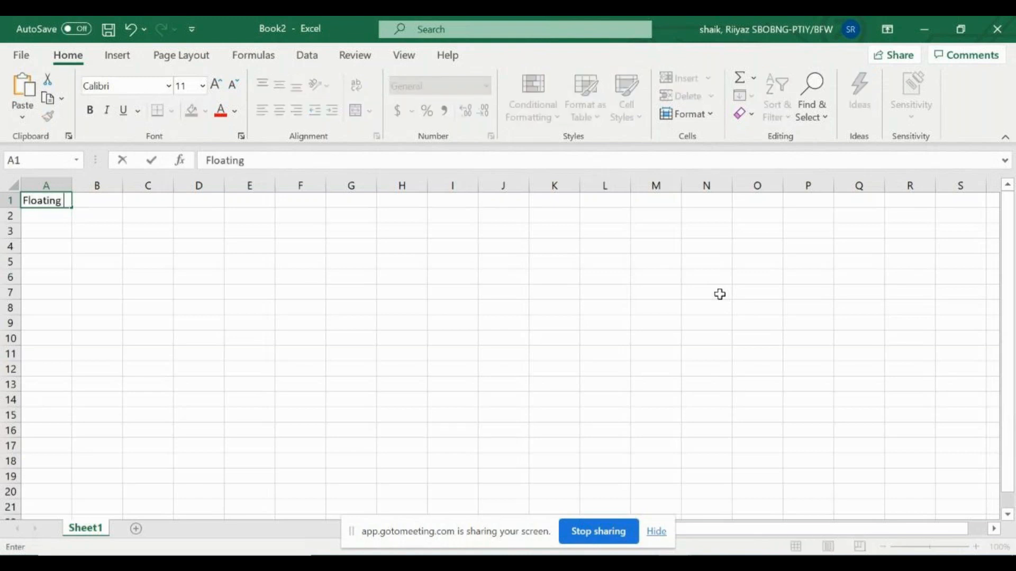
text(Public holiday)
key(ctrl+Return)
key(Return)
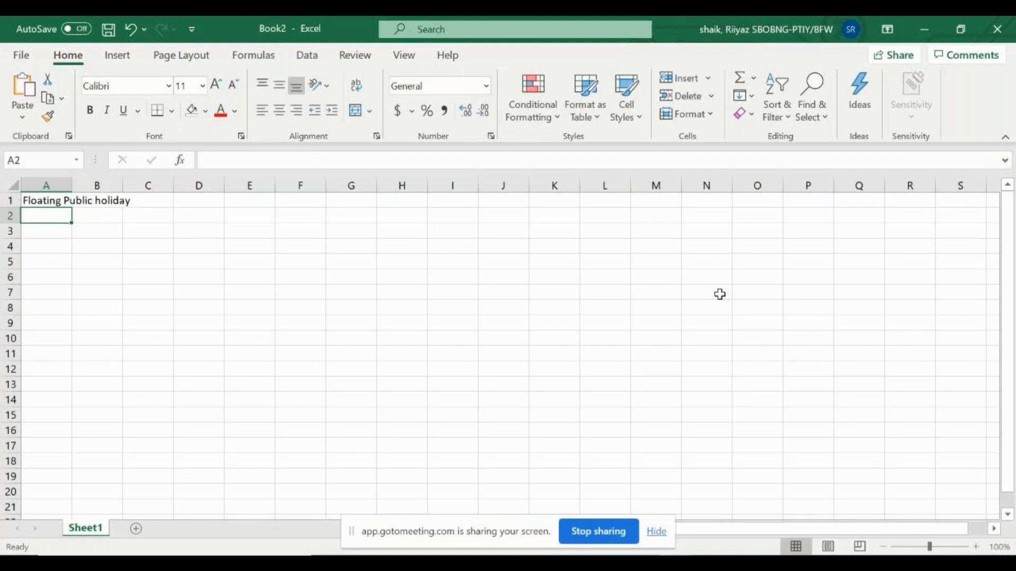
Add the headings year, month and Day, correcting the 'Dayt' typo
text(year)
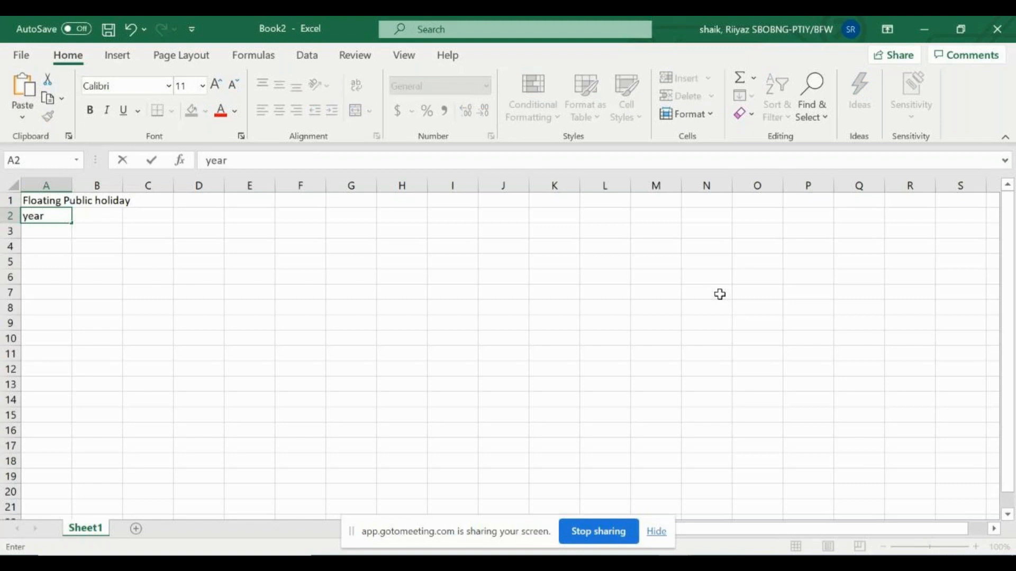
key(Tab)
text(month)
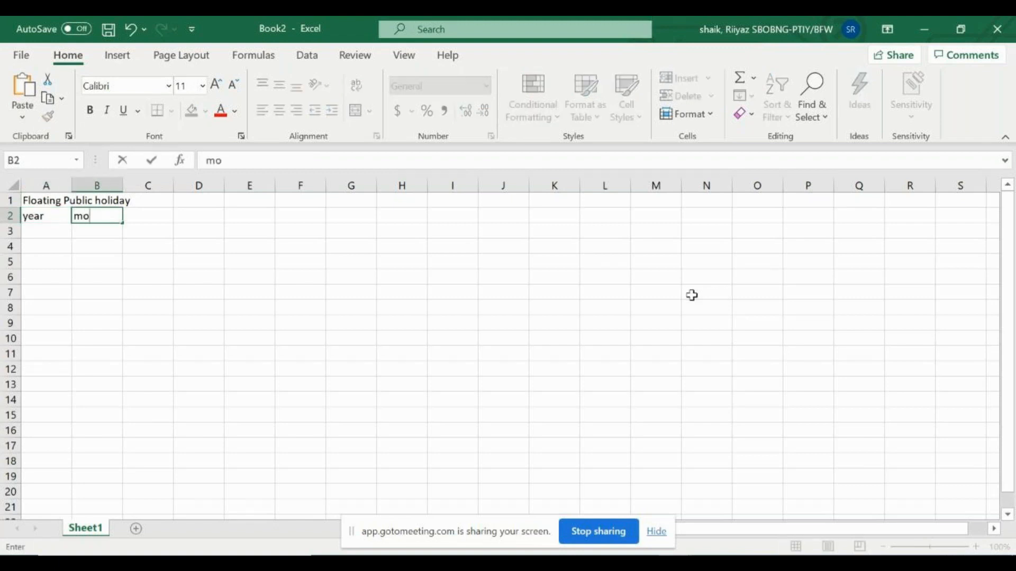
key(Tab)
text(Dayt)
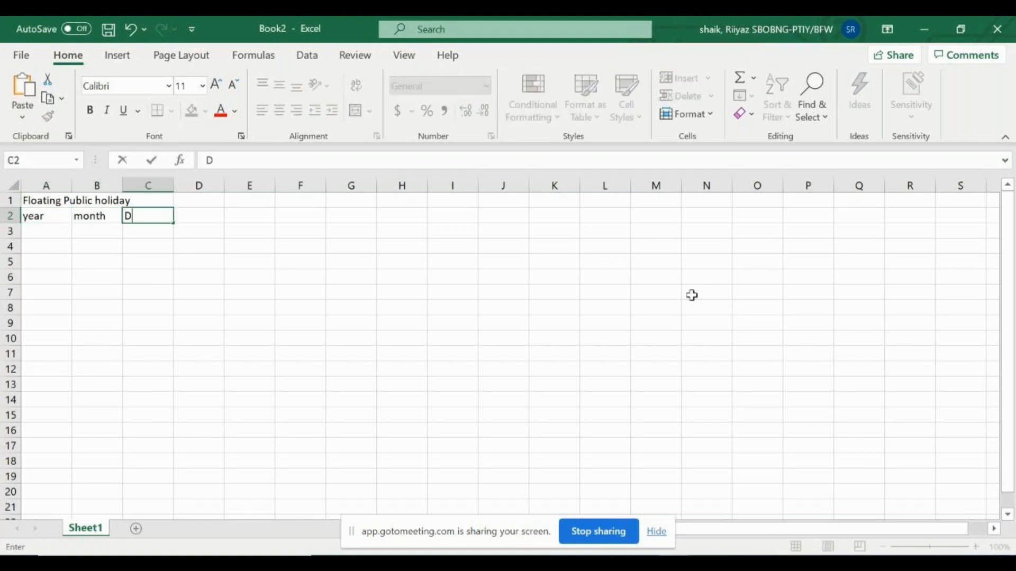
key(Return)
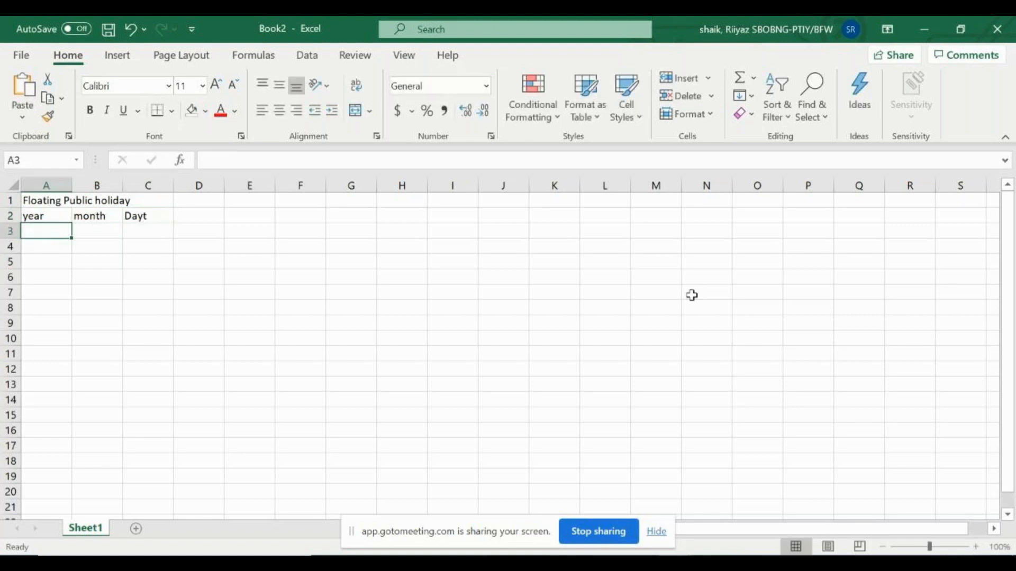
key(Up)
key(Right)
key(Right)
text(Day)
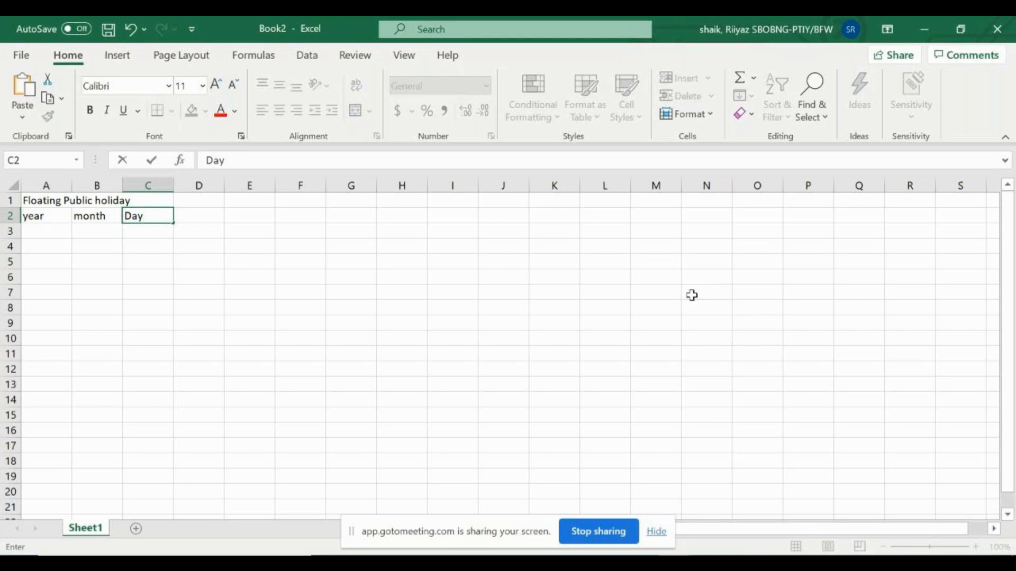
key(Return)
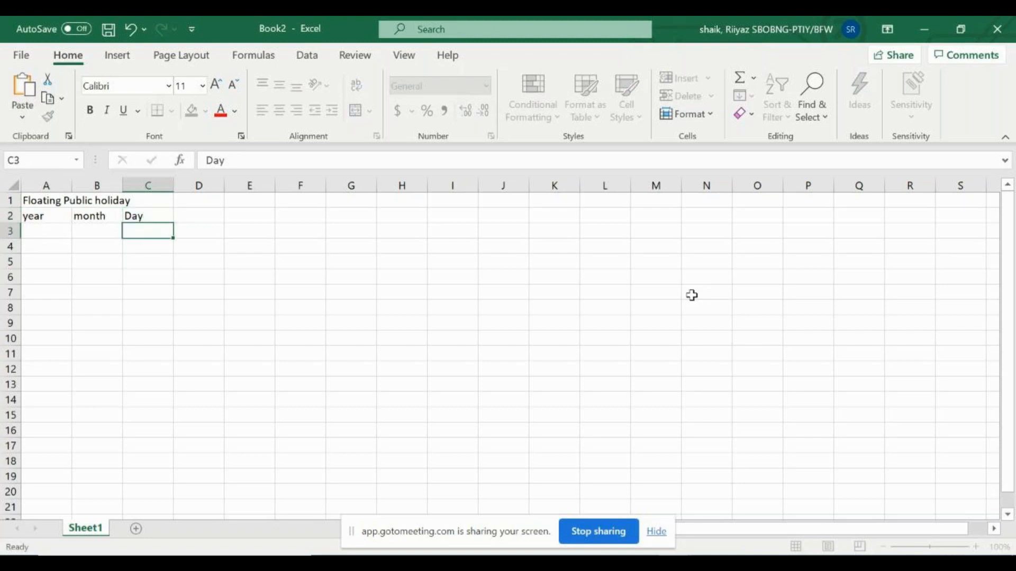
Enter values 2021 and 1, rename the Day heading to Date, and enter 14
key(Left)
key(Left)
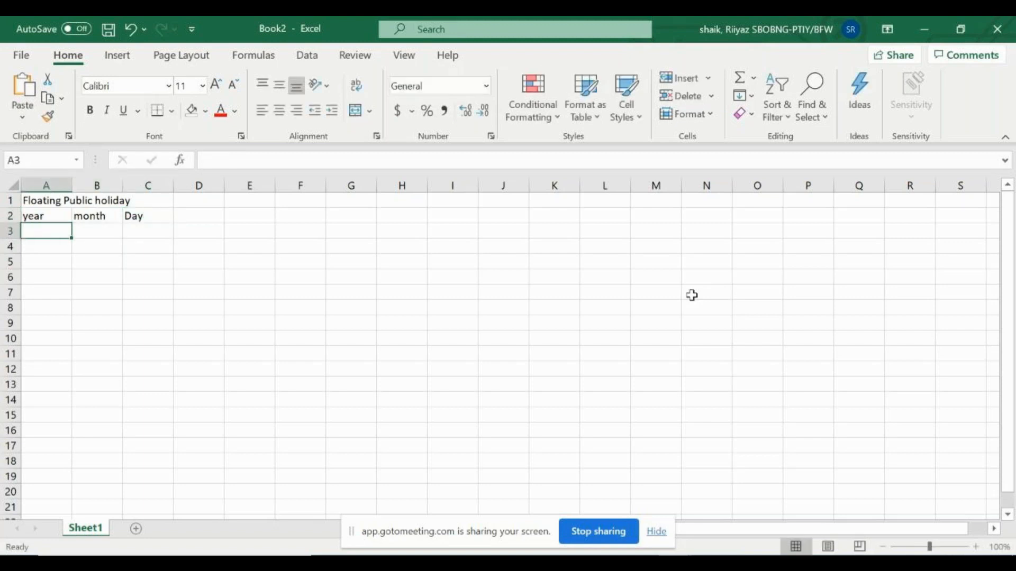
text(2)
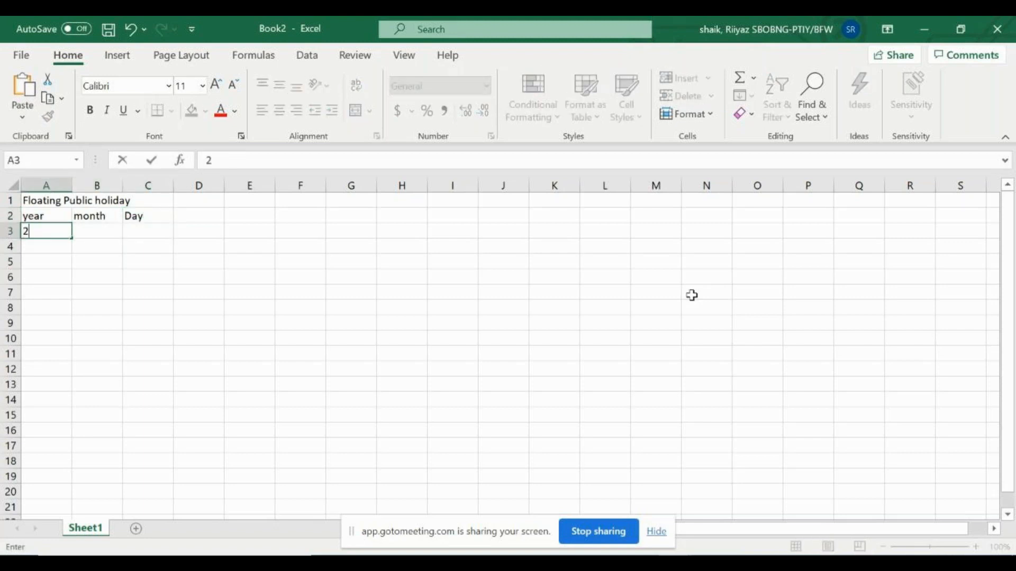
text(021)
key(Tab)
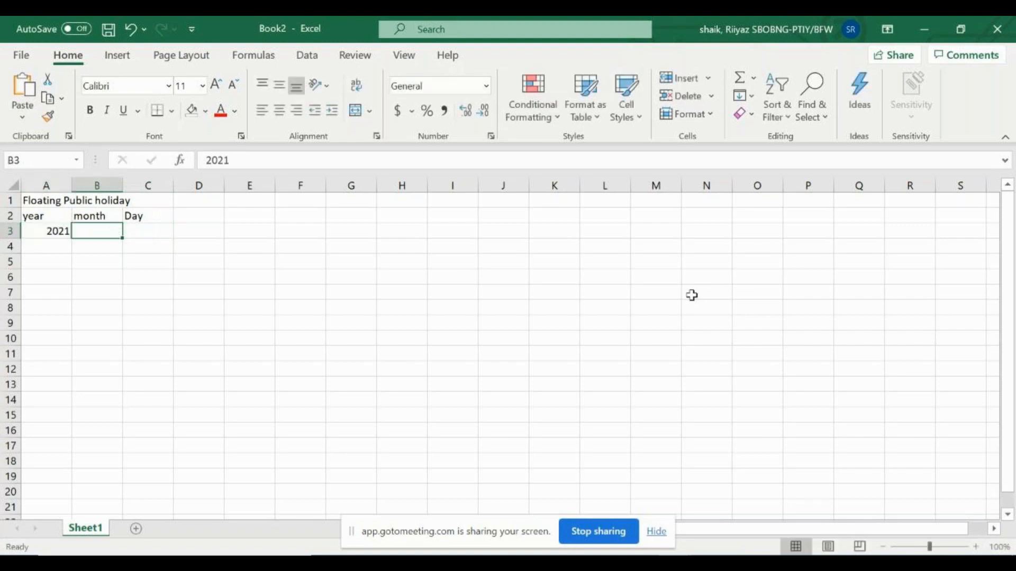
text(1)
key(Tab)
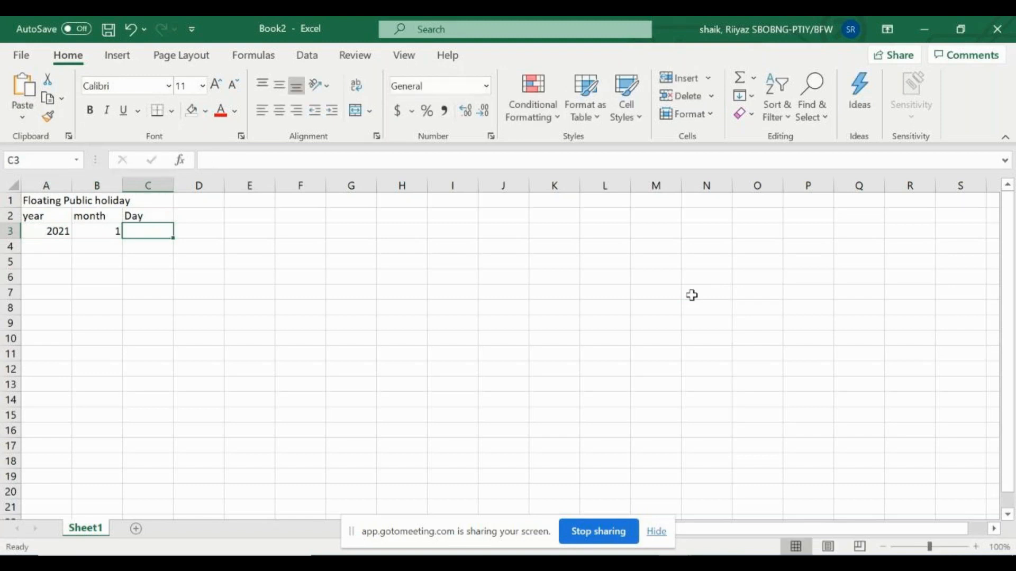
key(Up)
text(Date)
key(Return)
text(14)
key(Return)
Copy the date table and paste it one row lower, leaving row 2 blank
key(Up)
key(Up)
key(Left)
key(Left)
key(shift+Down)
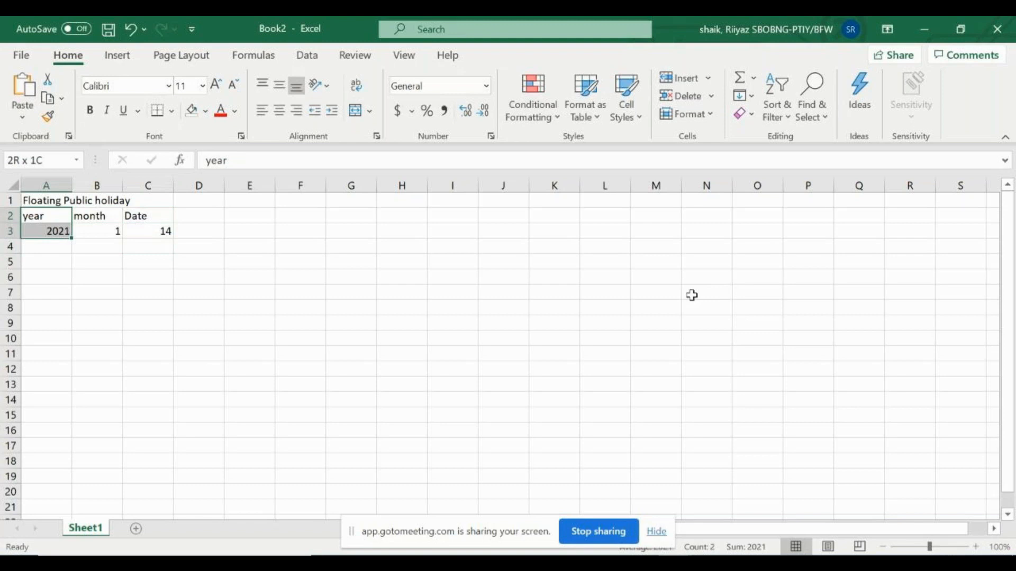
key(shift+Right)
key(shift+Right)
key(ctrl+c)
key(Down)
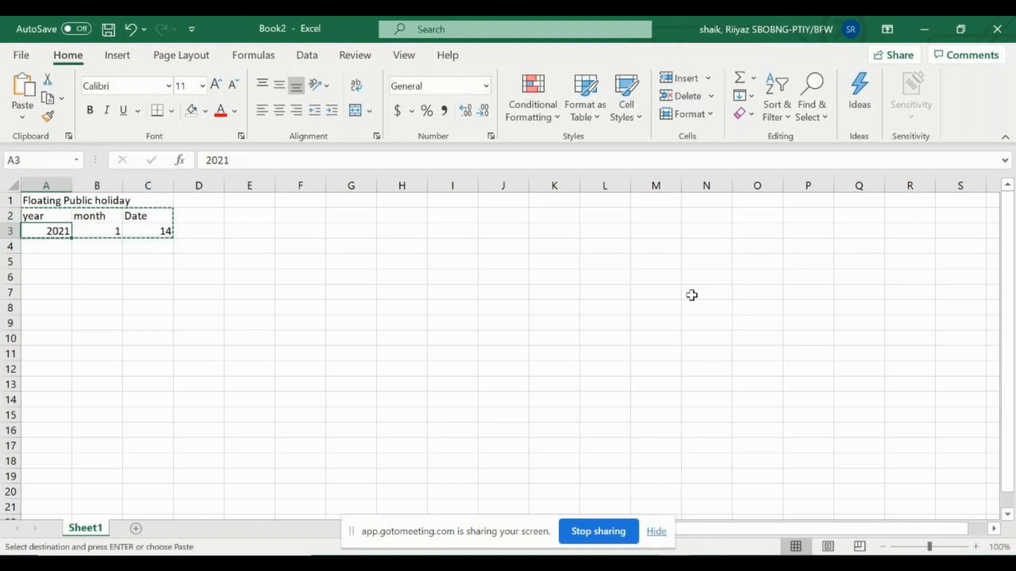
key(Return)
key(Down)
key(Down)
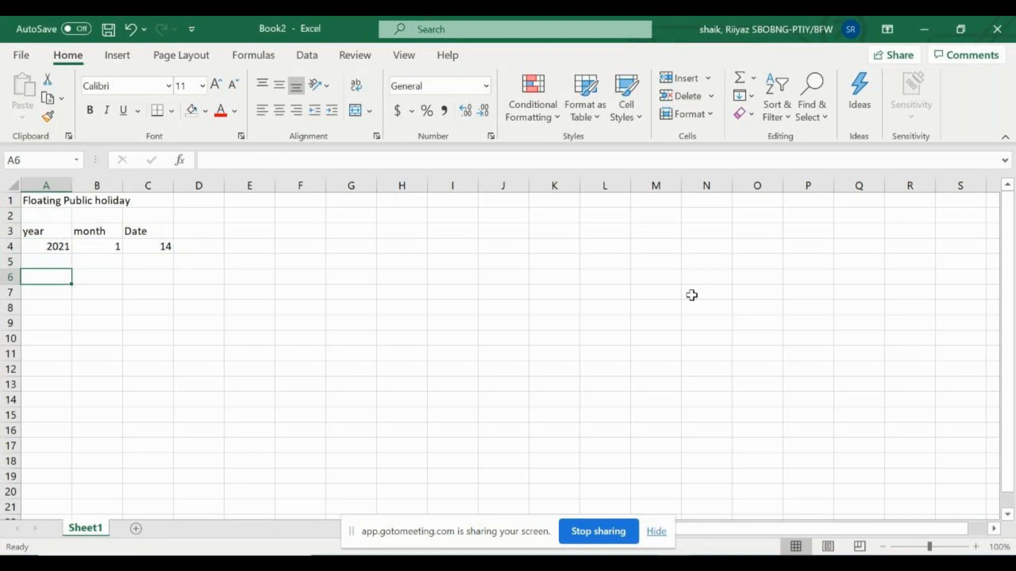
key(Tab)
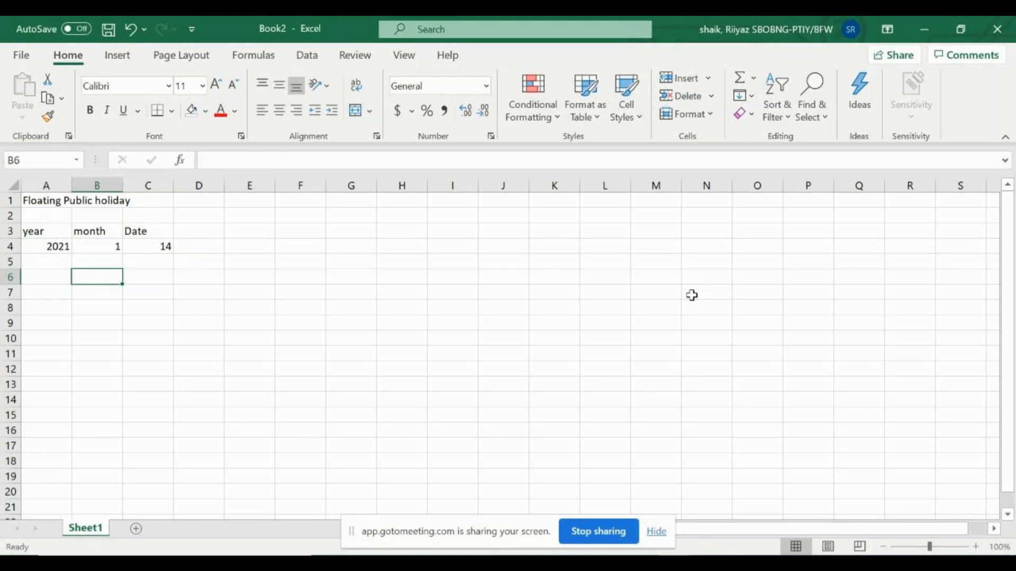
key(alt+Tab)
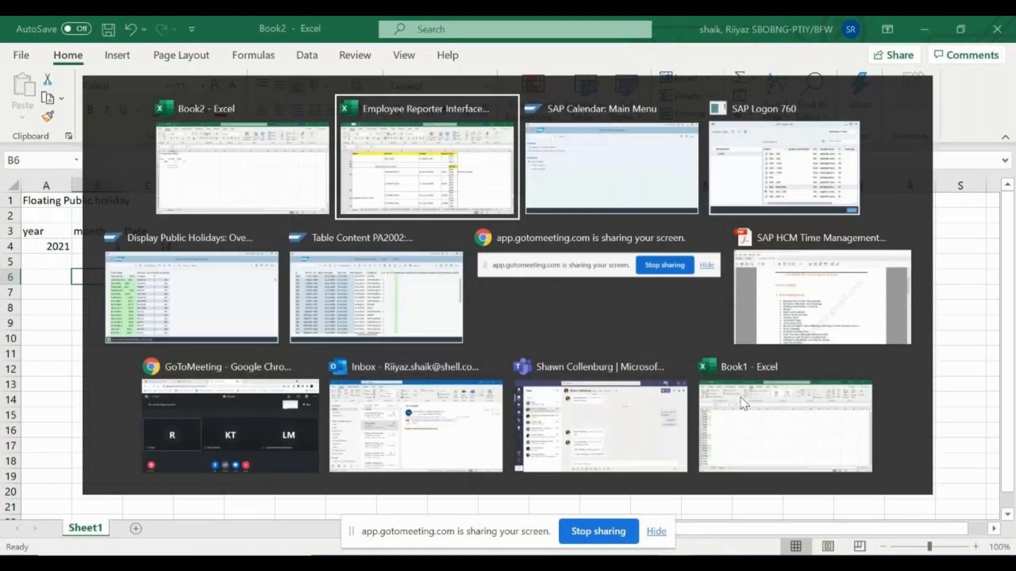
key(alt+Tab)
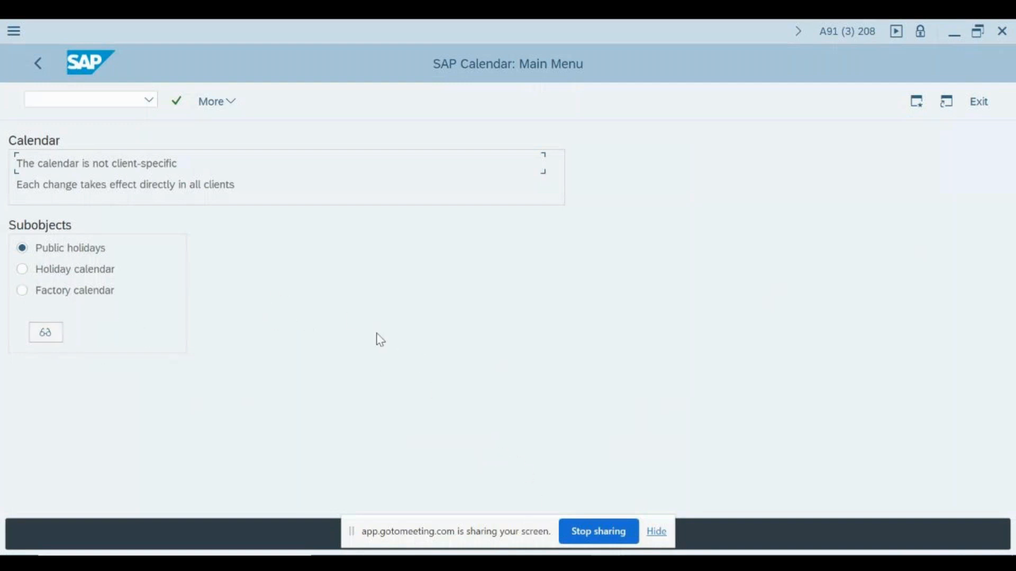
key(alt+Tab)
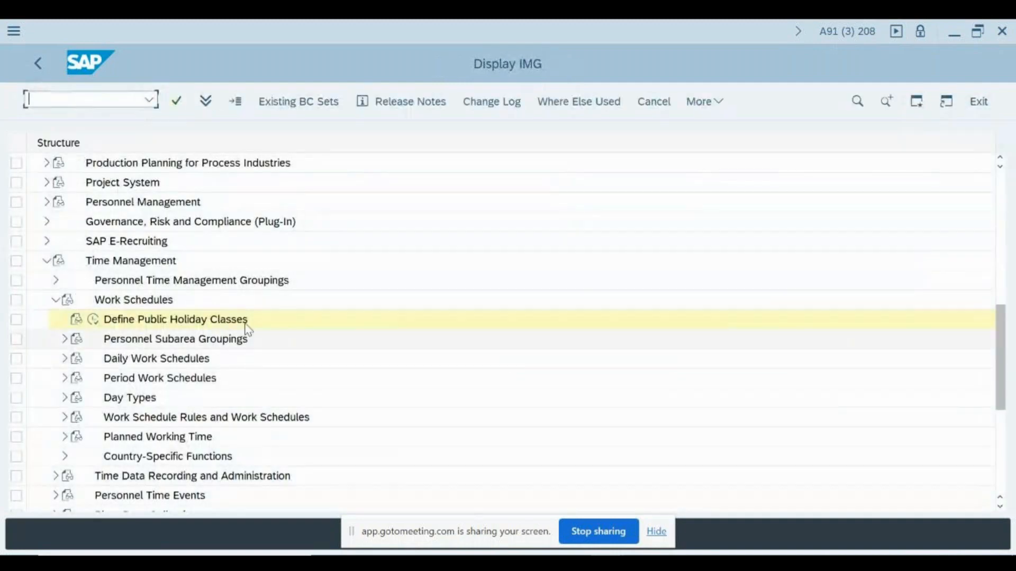
click(93, 319)
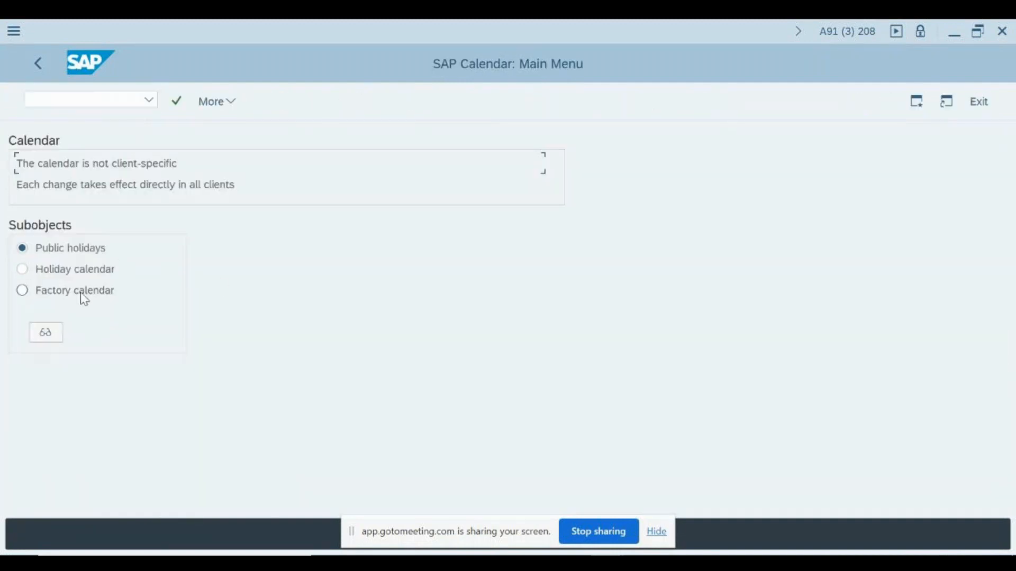
key(alt+Tab)
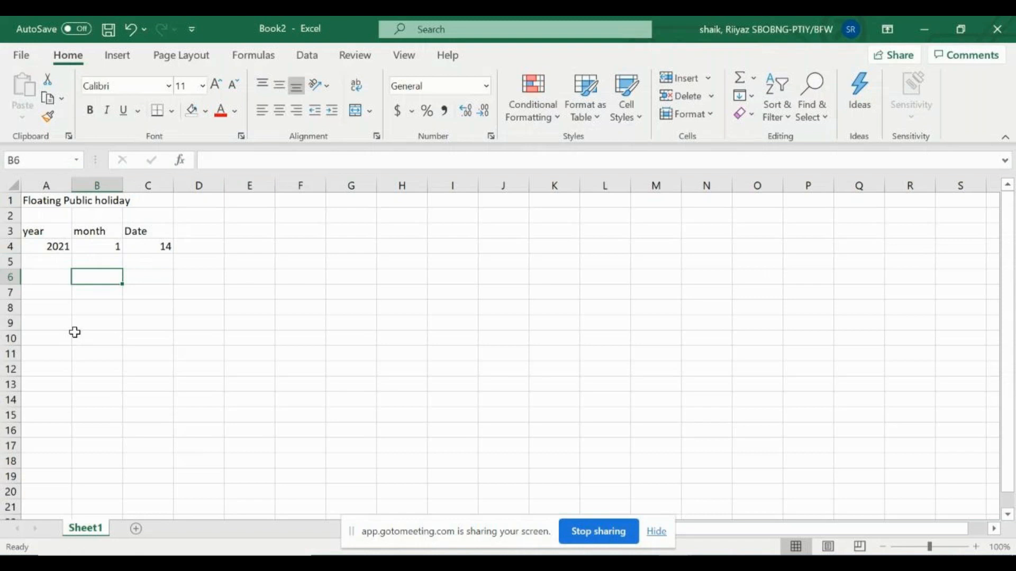
Enter the label 'Sort criteria' with value T00 in row 6
key(Left)
text(Sort criteria)
key(Tab)
text(T00)
key(Return)
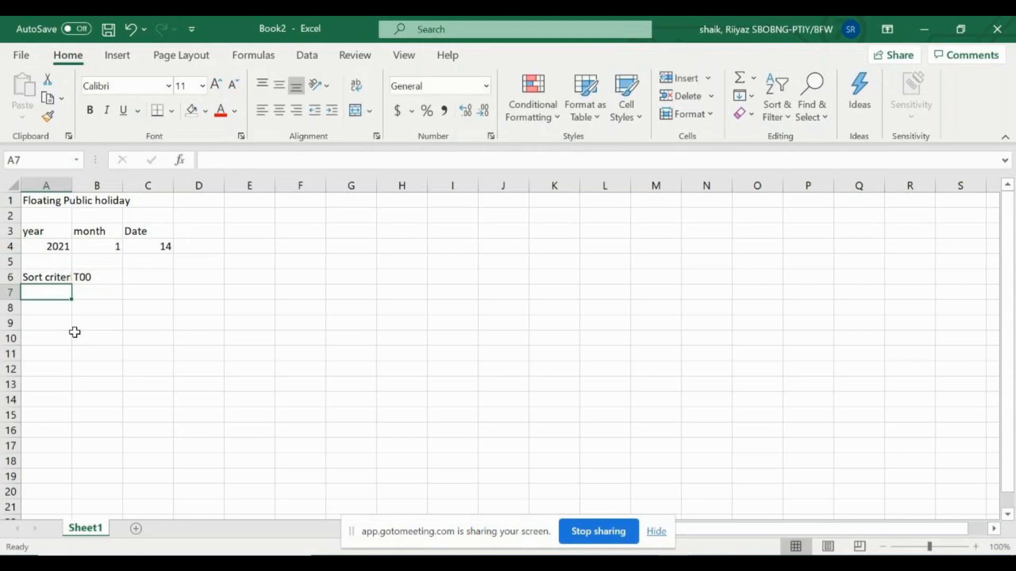
Label A7 'Public Holiday Class' and widen column A to fit it
text(Public H)
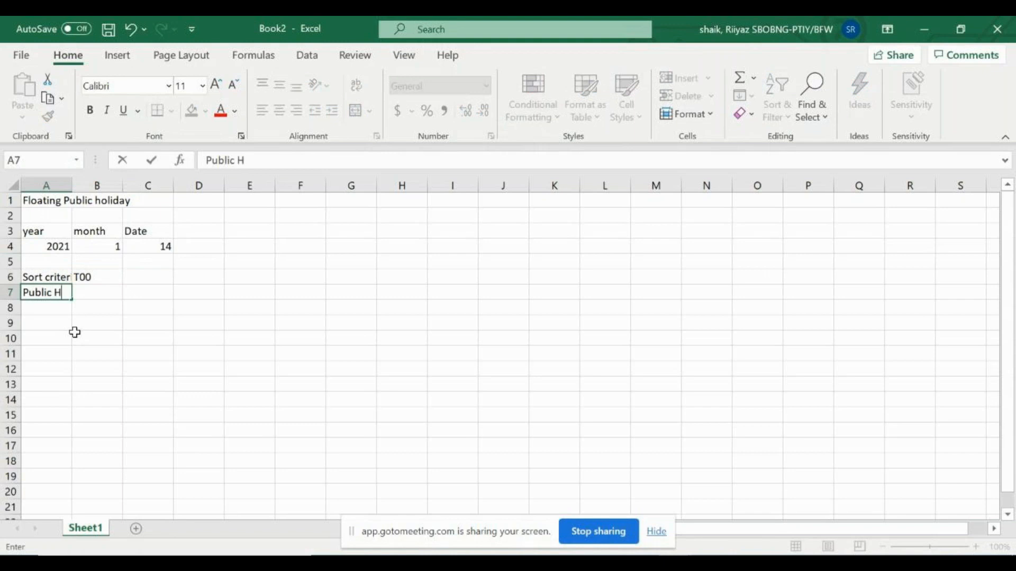
text(ol)
key(shift+Up)
text(Class)
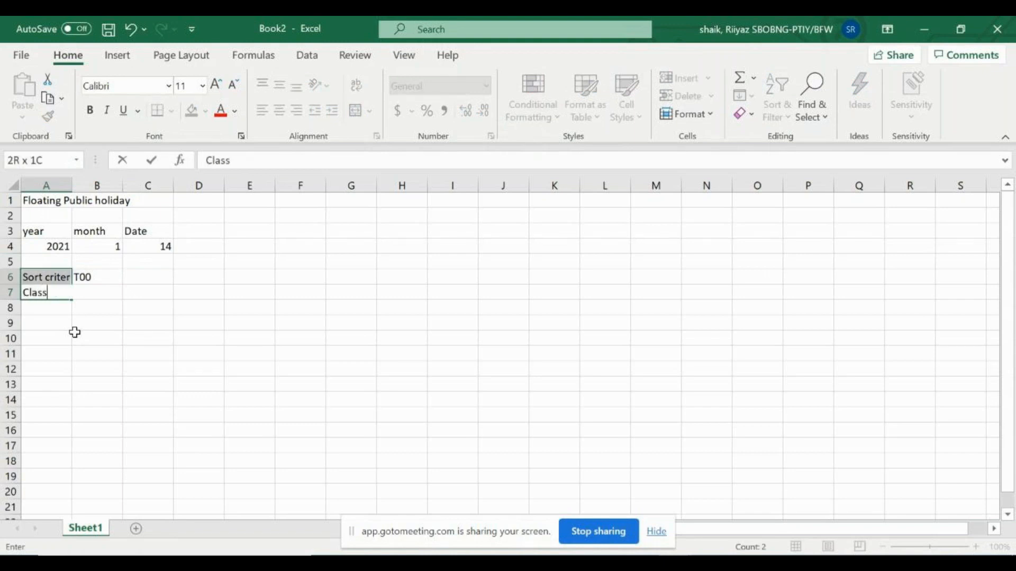
key(Return)
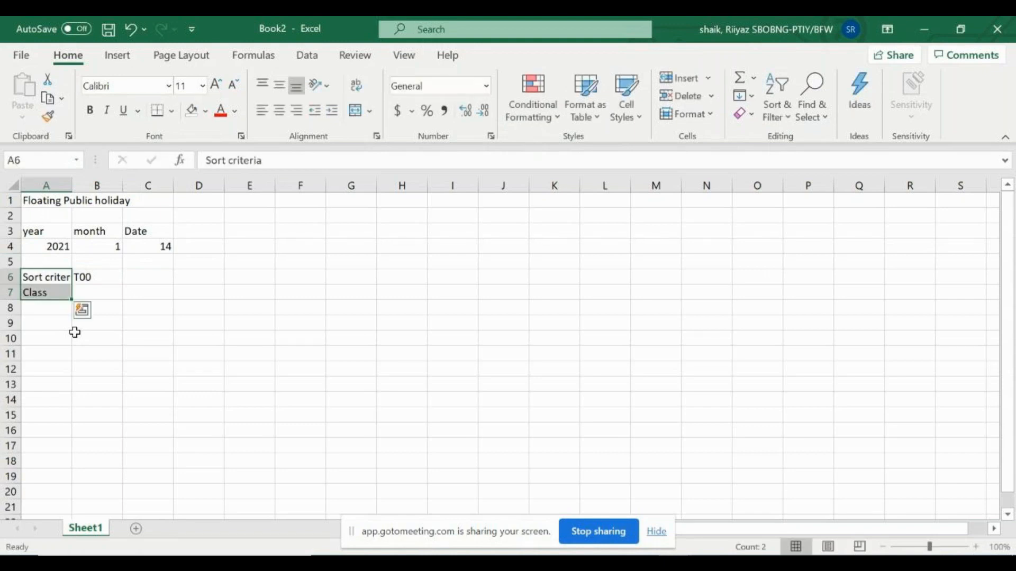
key(Right)
key(Down)
key(Left)
text(P)
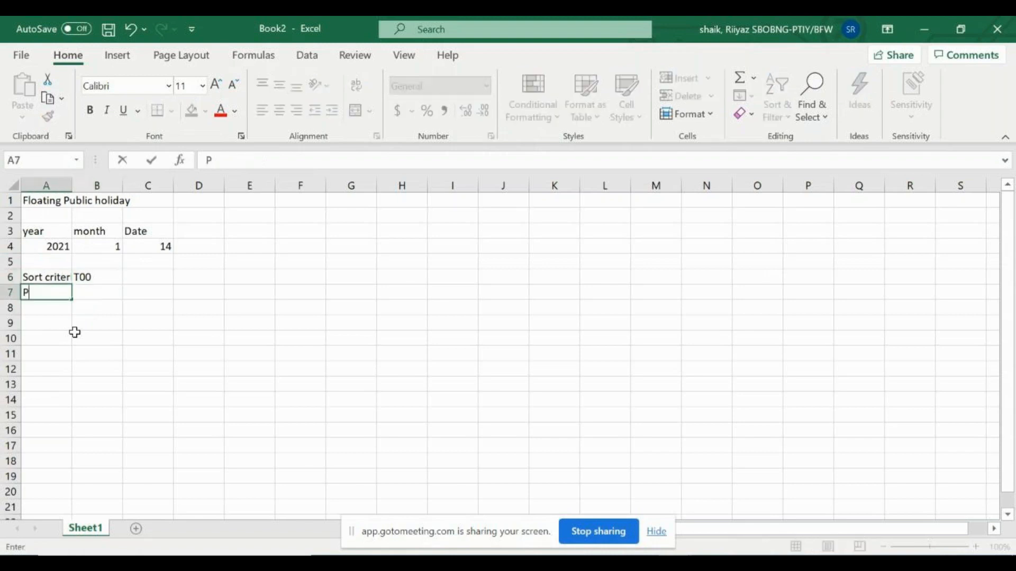
text(ublic Holiday Class)
key(Tab)
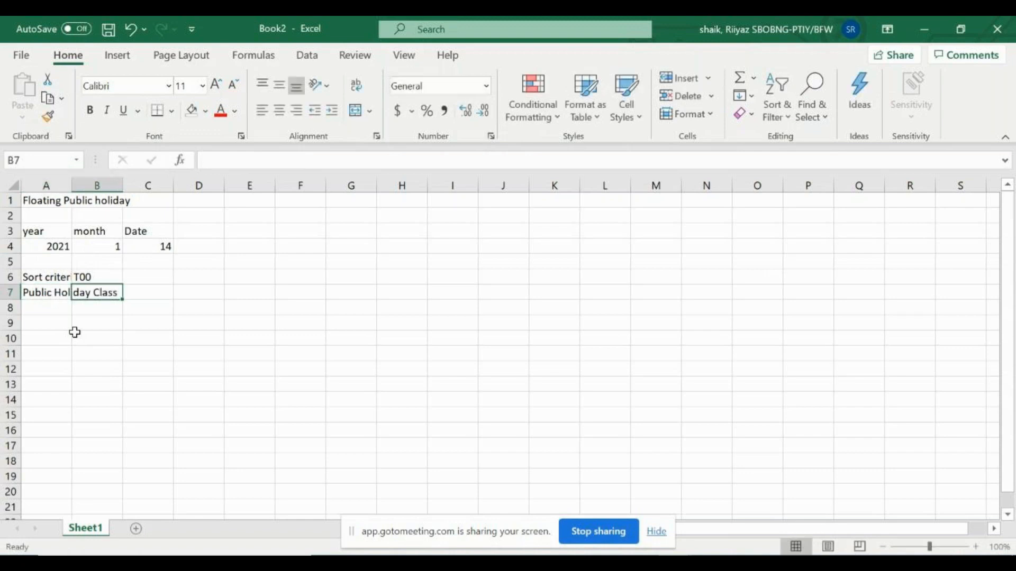
drag(71, 183, 68, 183)
double_click(69, 182)
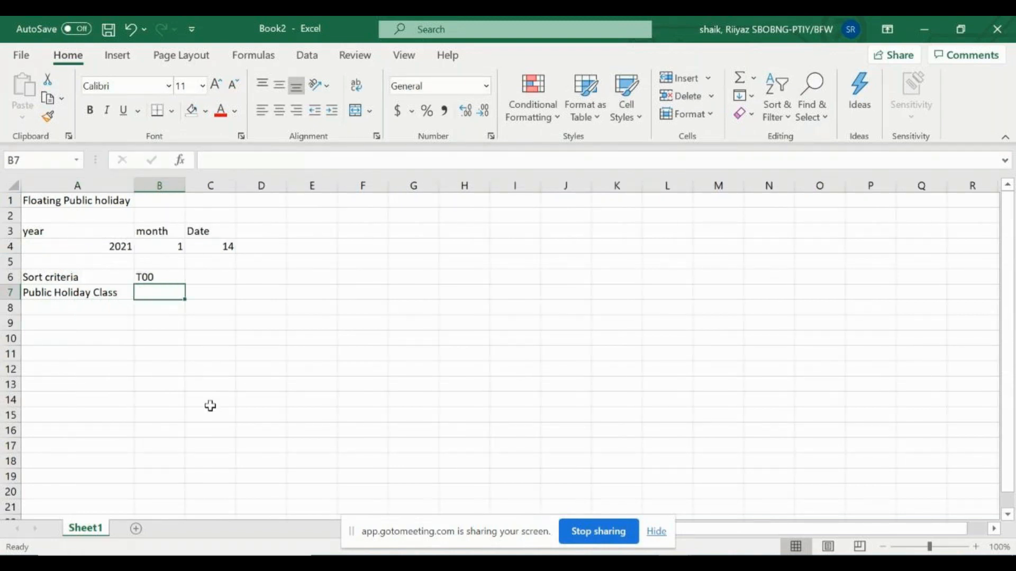
Enter 01 in B7 so the Public Holiday Class shows 1
text(01)
key(Return)
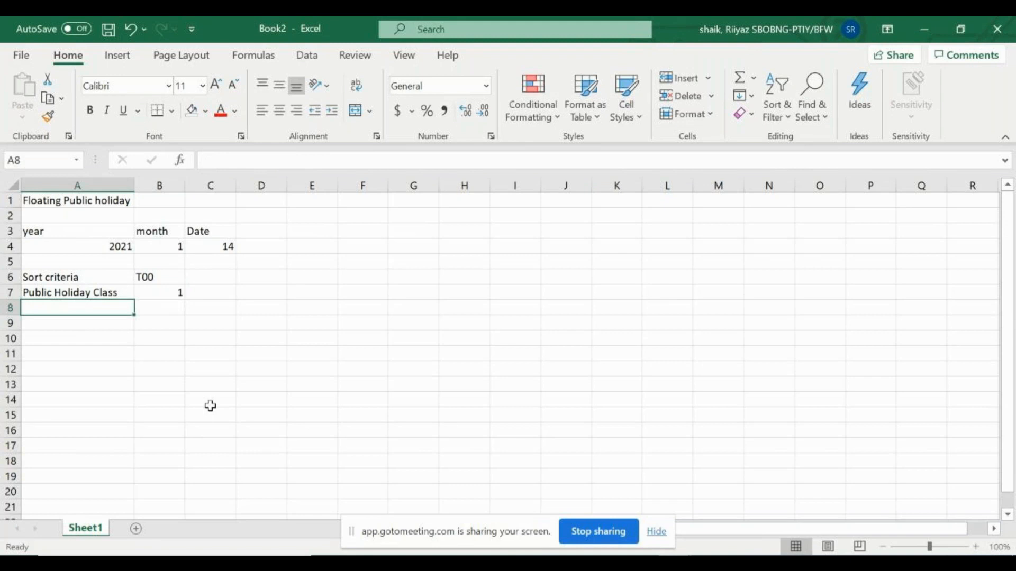
key(Up)
key(Right)
key(Left)
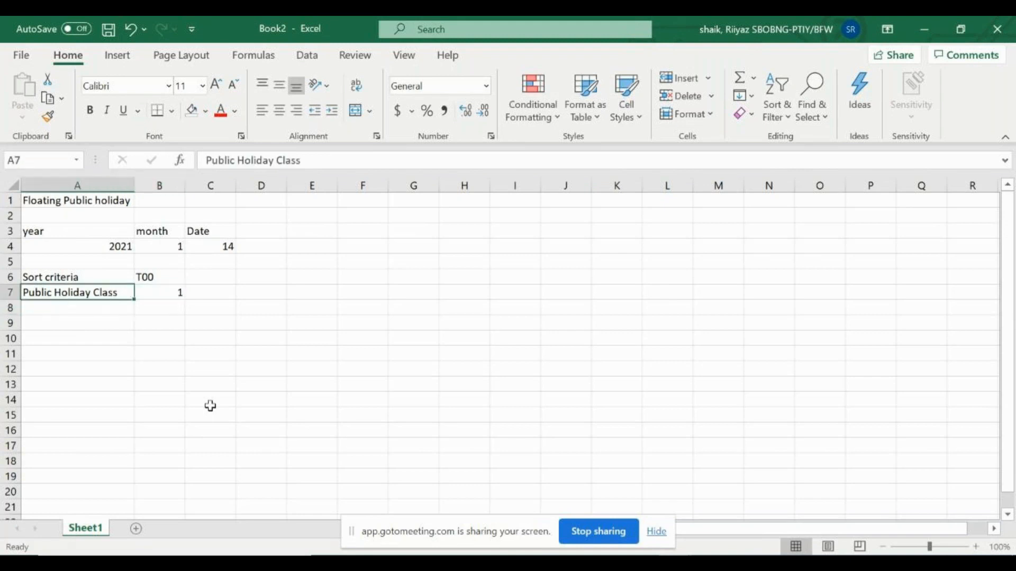
key(Right)
key(Down)
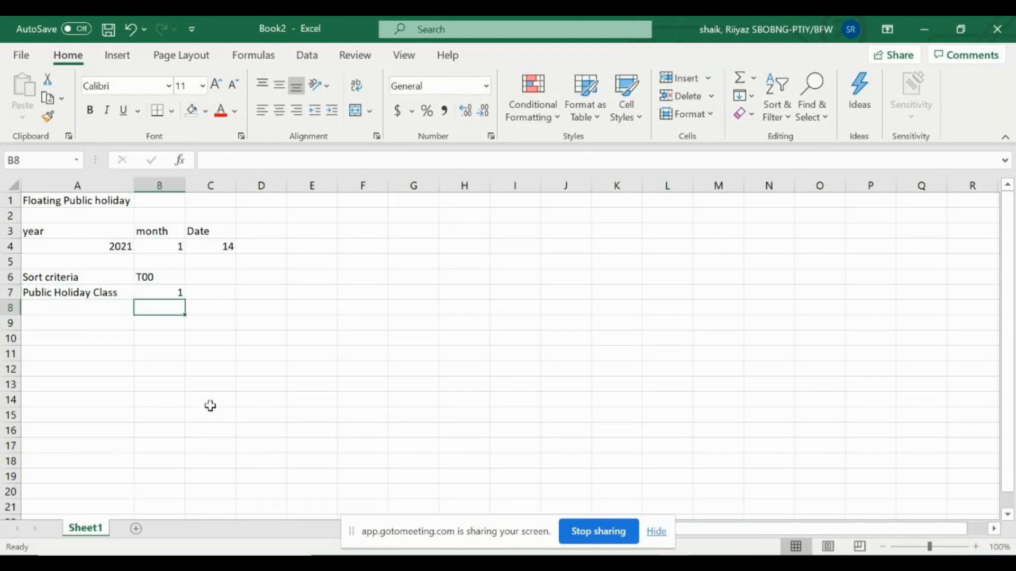
key(Left)
key(Up)
key(Right)
Label A8 'short text' and A9 'long text' below the class row
key(Down)
key(Left)
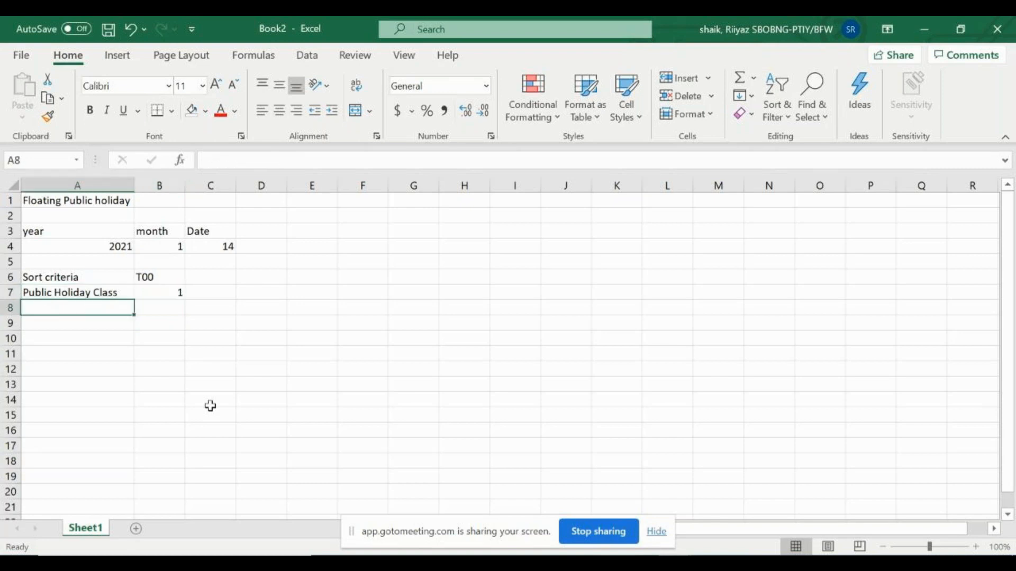
text(so)
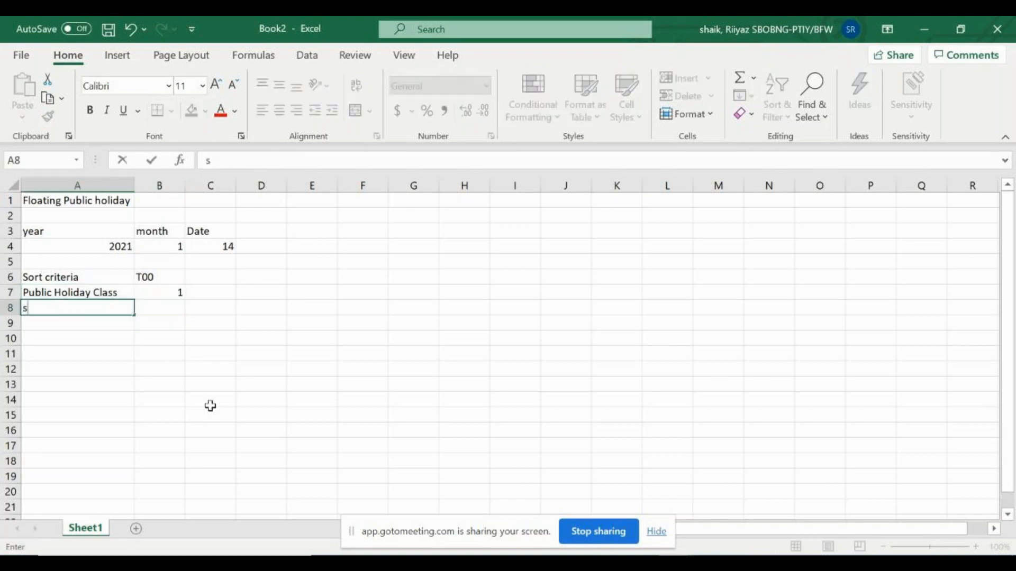
key(BackSpace)
text(hort text)
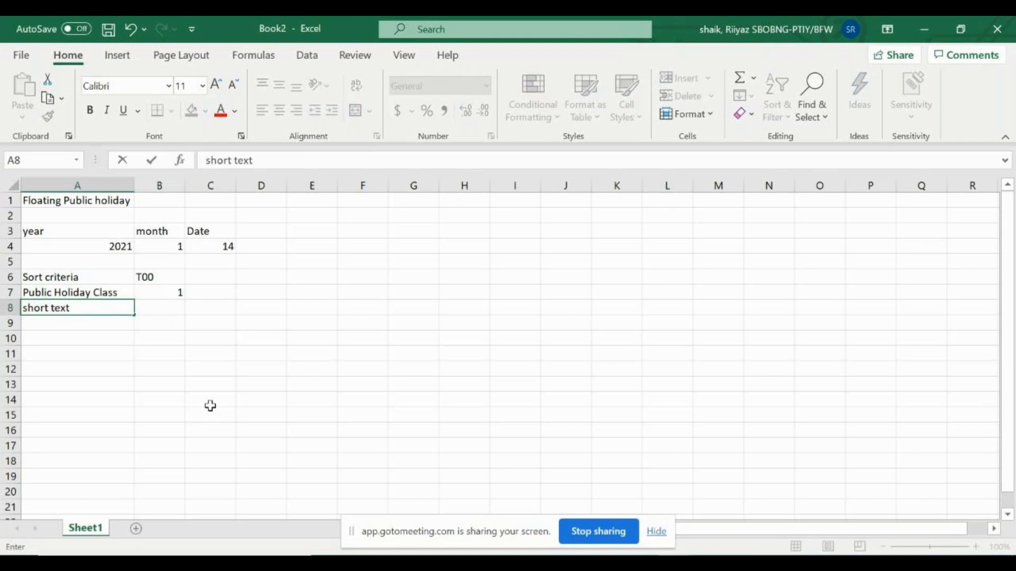
key(Return)
text(long text)
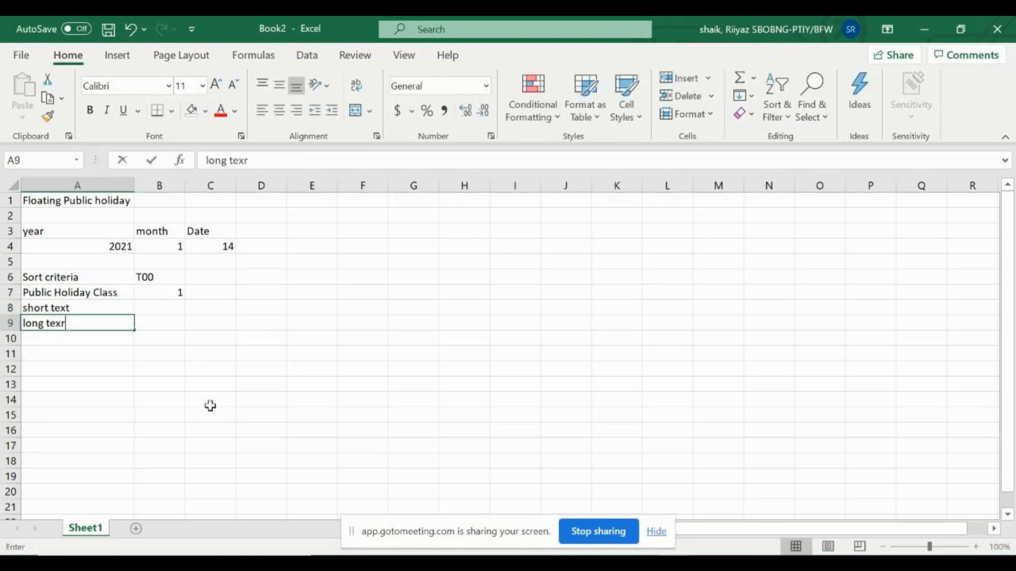
key(ctrl+Return)
key(Return)
Enter 'New year' in B8 and 'New Year 2021' in B9, then select the class row
key(Up)
key(Up)
key(Right)
text(New year)
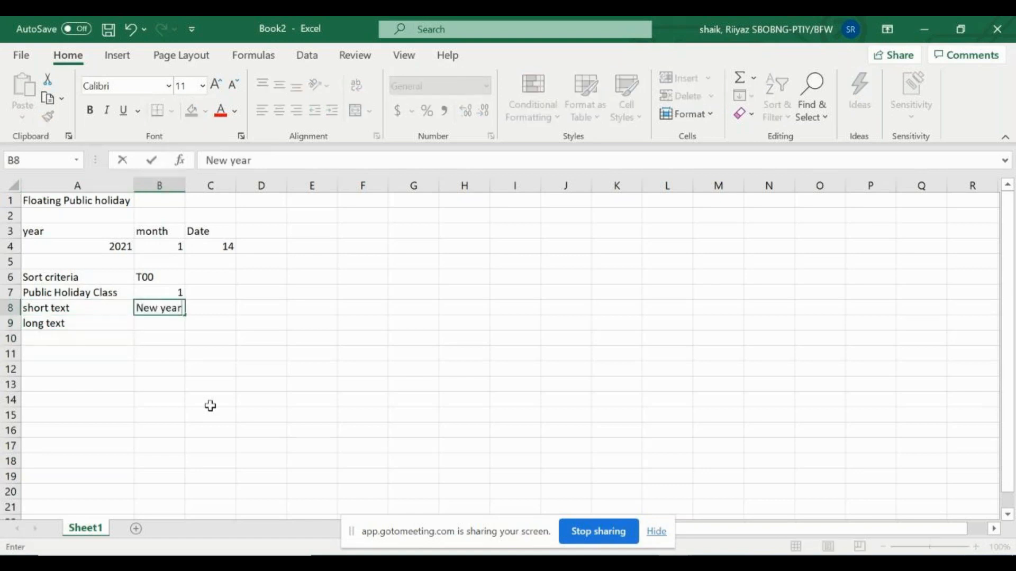
key(Return)
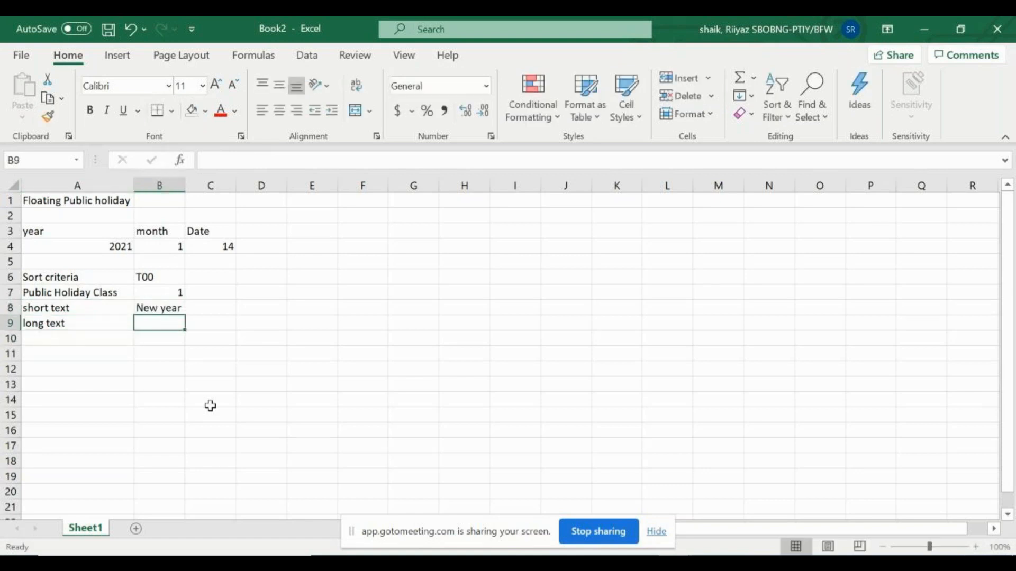
text(New Year)
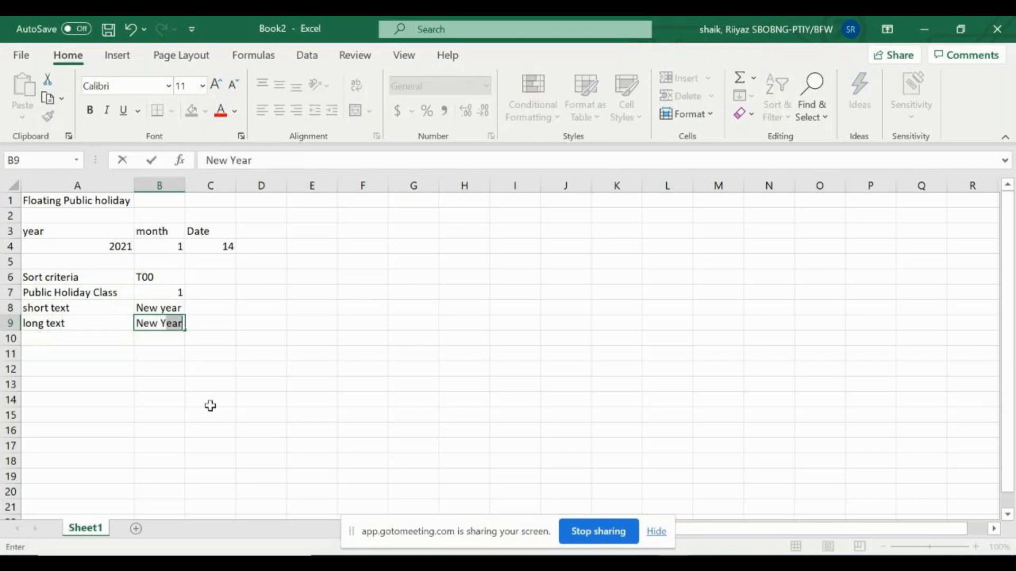
text( 2021)
key(Return)
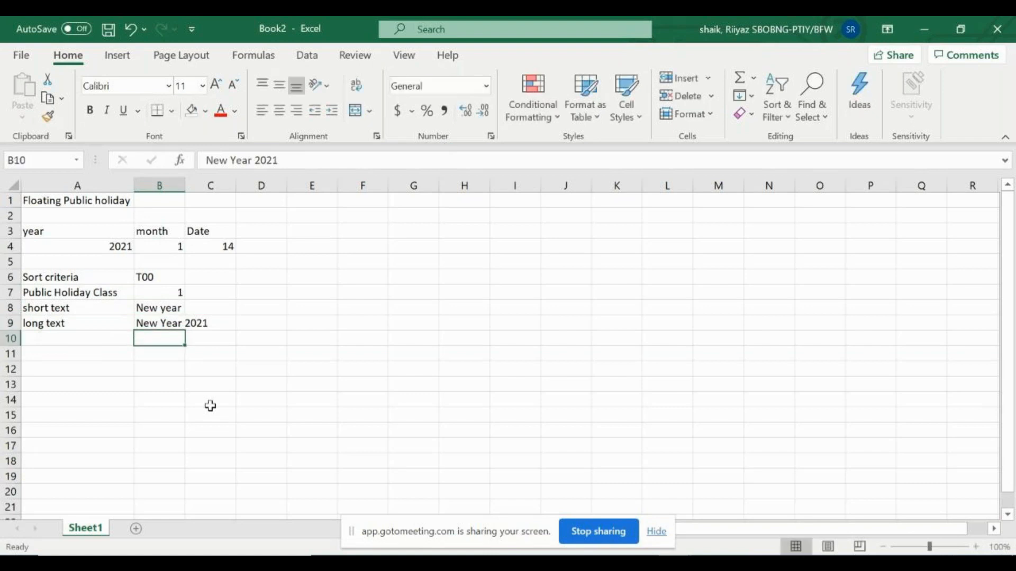
key(Up)
key(Up)
key(Up)
key(Left)
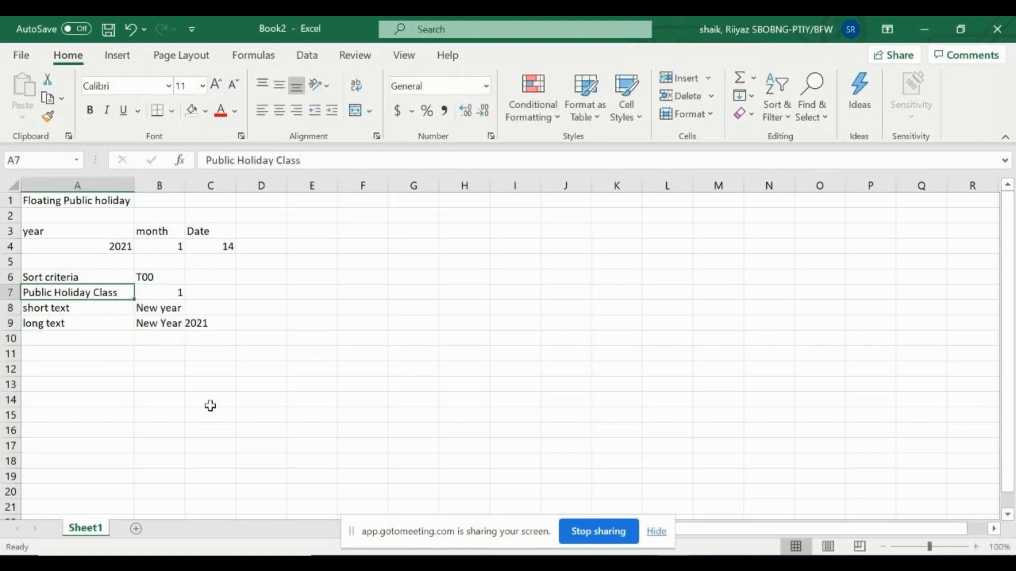
key(shift+Right)
key(shift+Right)
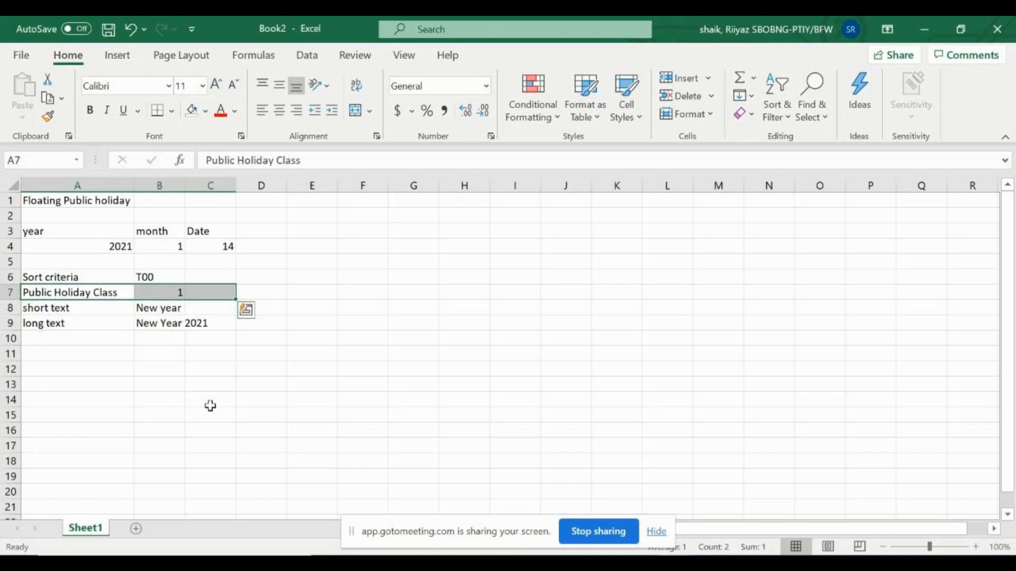
key(Tab)
key(Tab)
key(Tab)
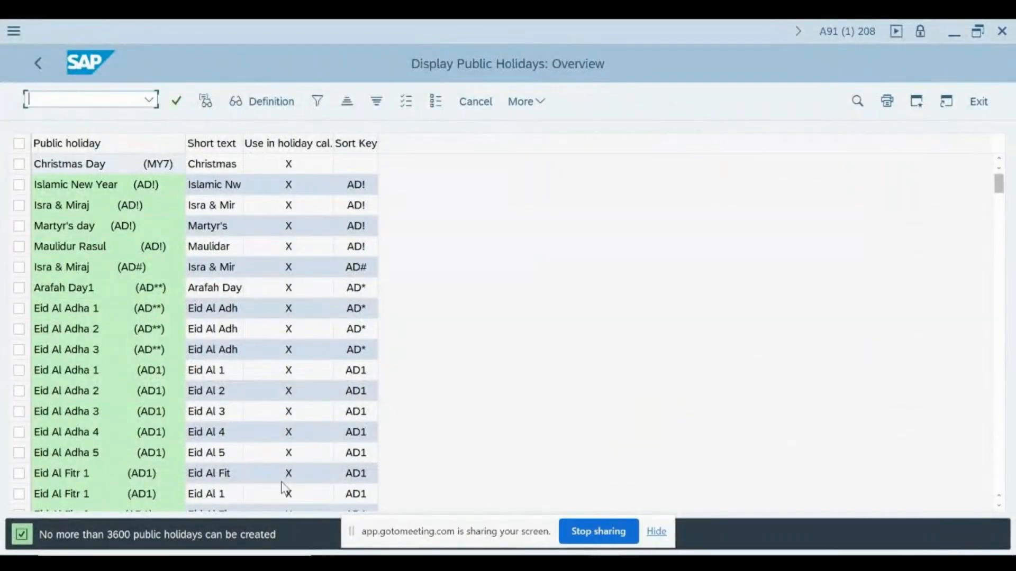
click(82, 165)
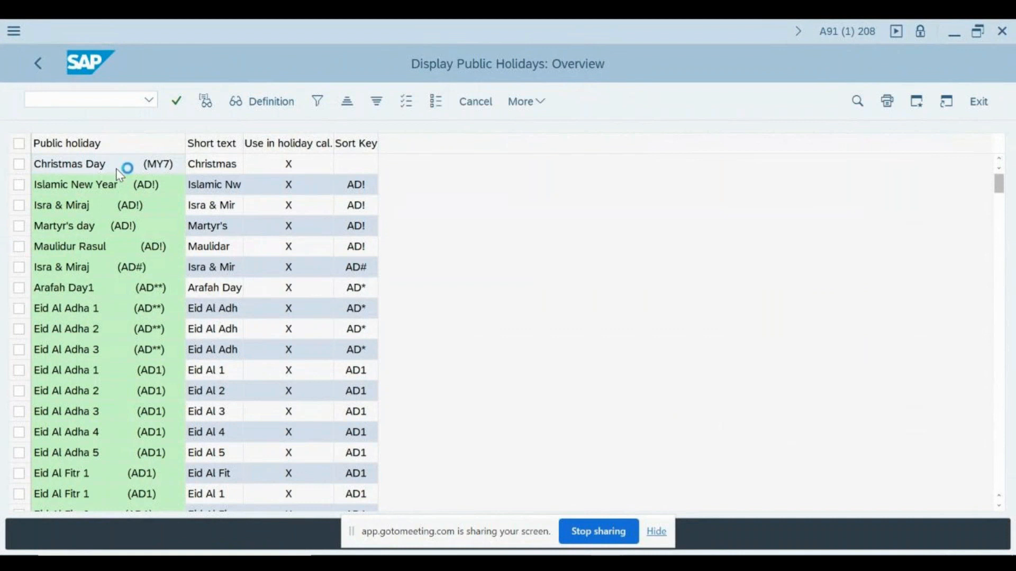
click(18, 164)
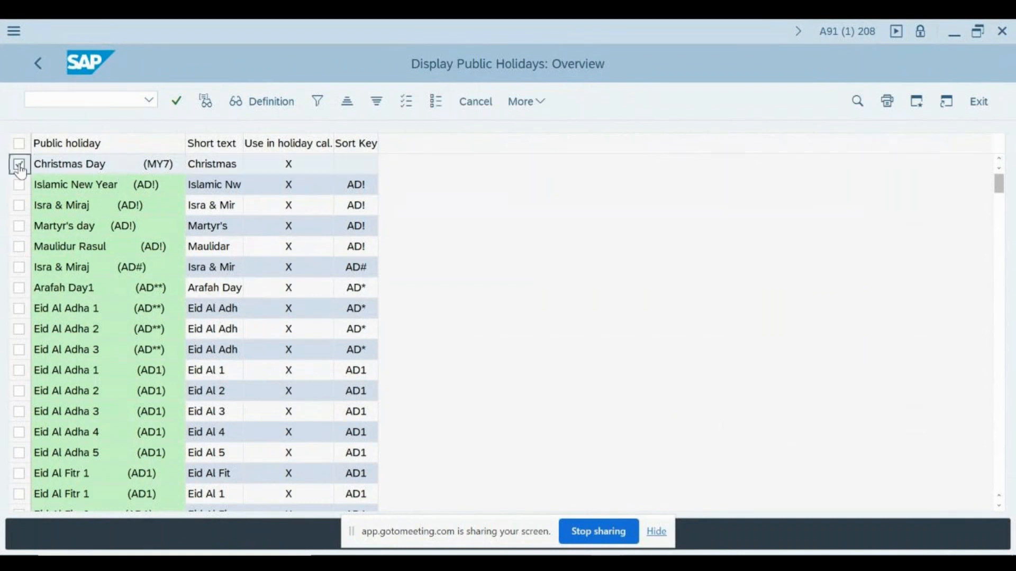
click(206, 103)
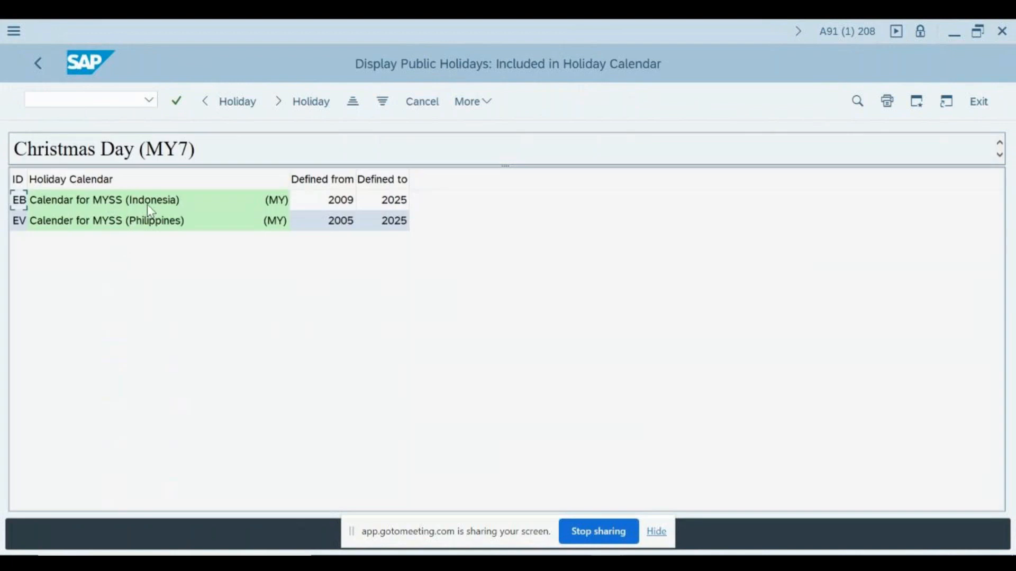
click(147, 205)
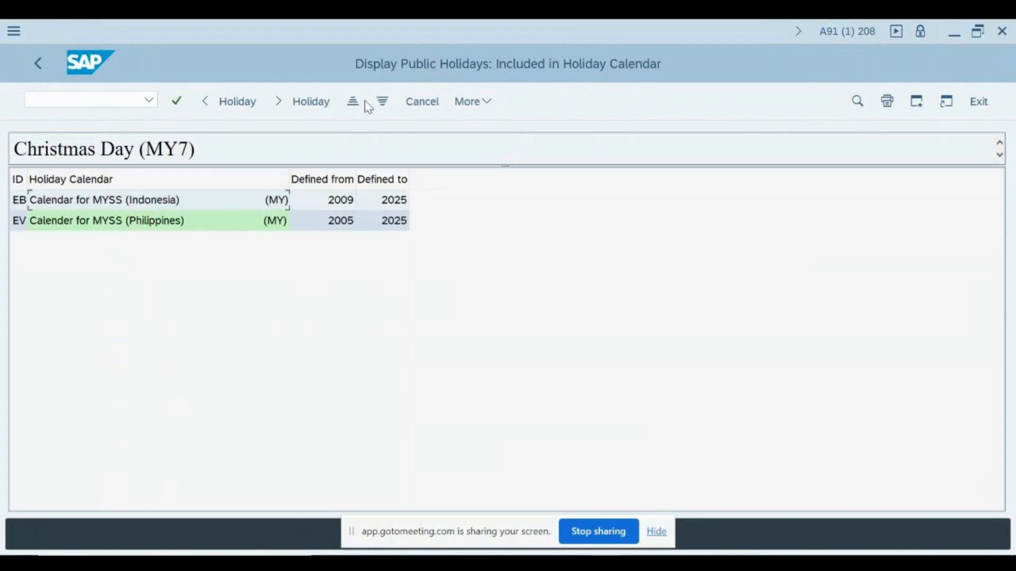
click(415, 100)
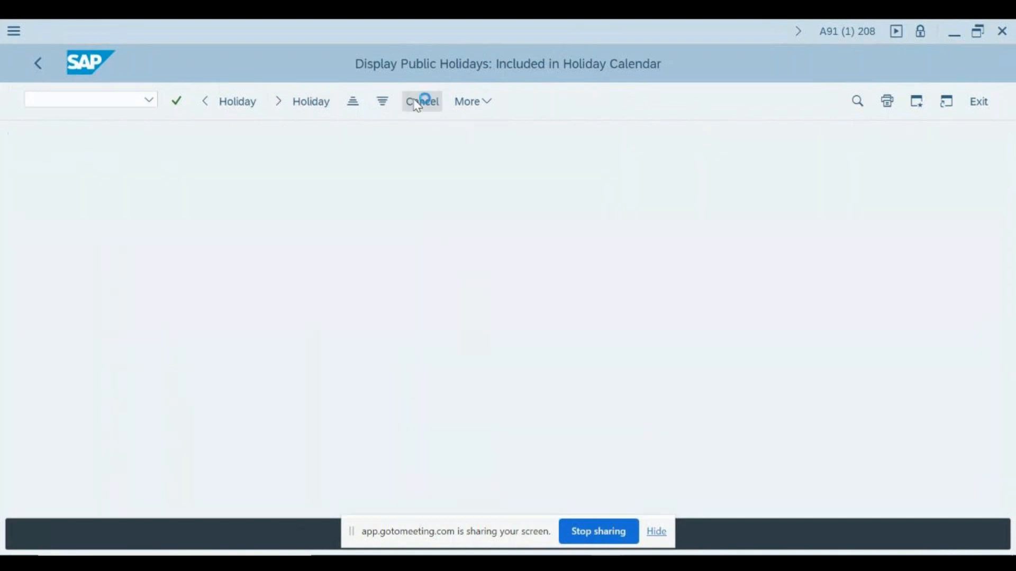
key(F3)
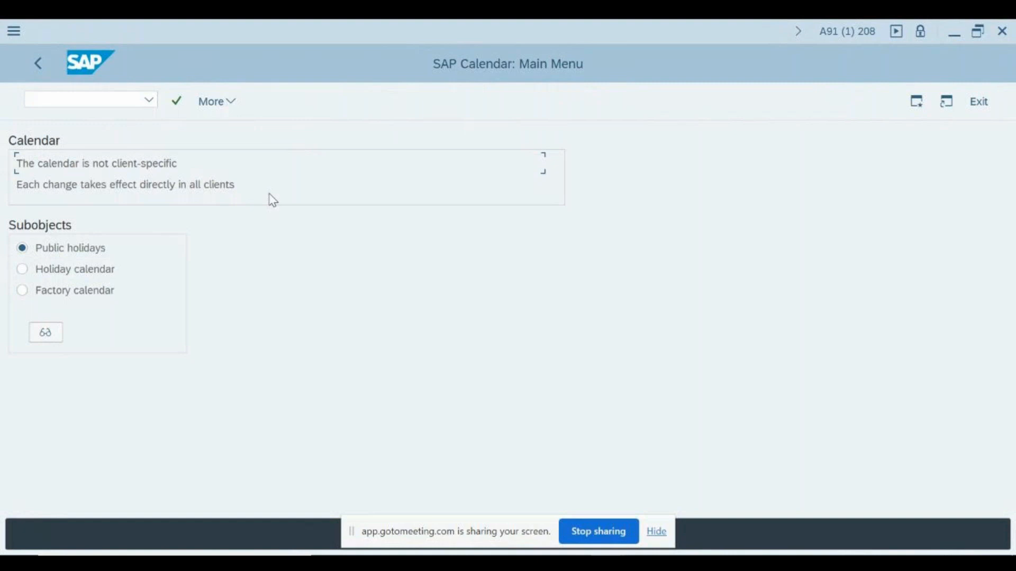
Return to the IMG tree and select Define Public Holiday Classes under Time Management › Work Schedules
key(F3)
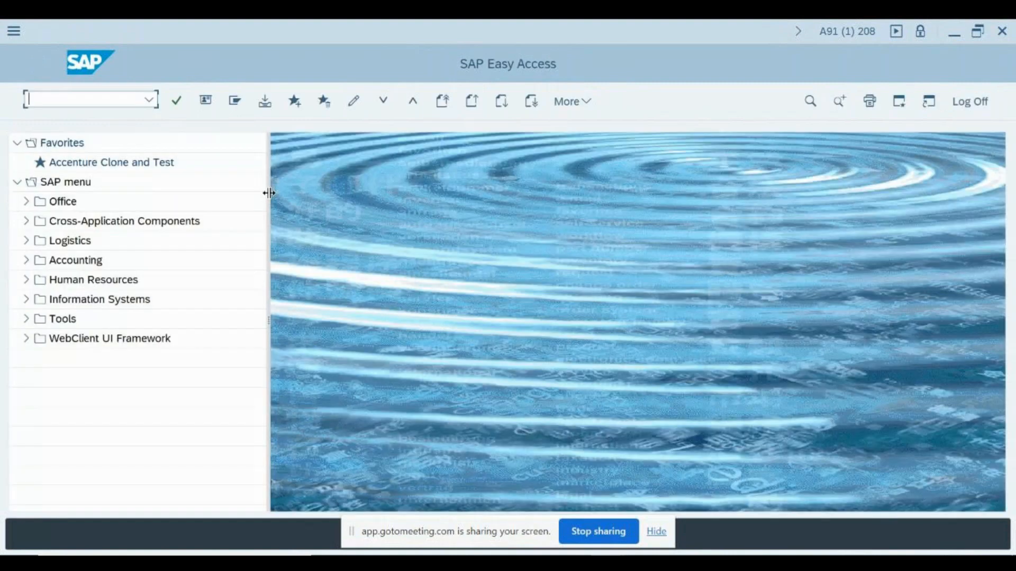
key(alt+Tab)
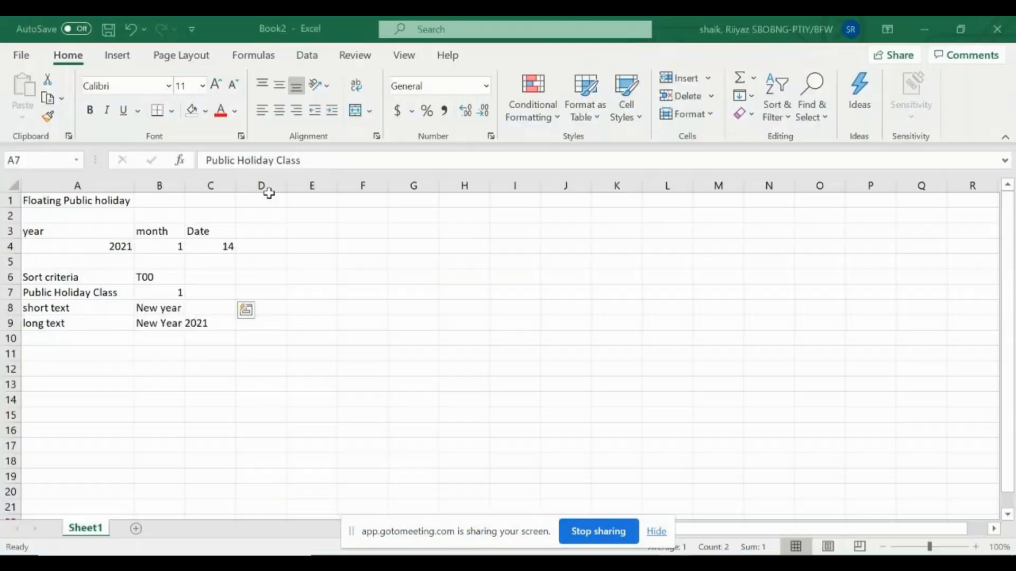
key(alt+Tab)
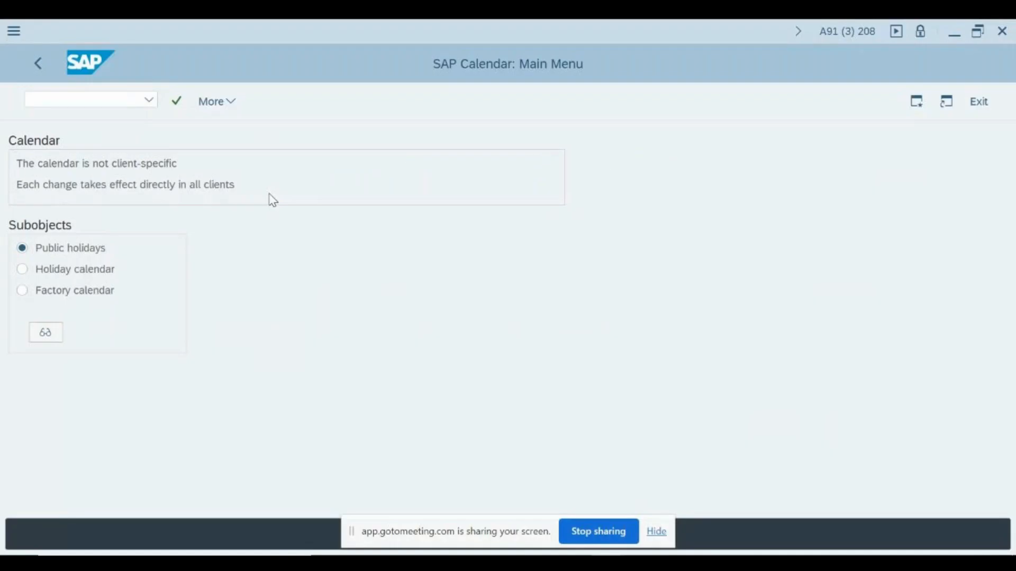
key(F3)
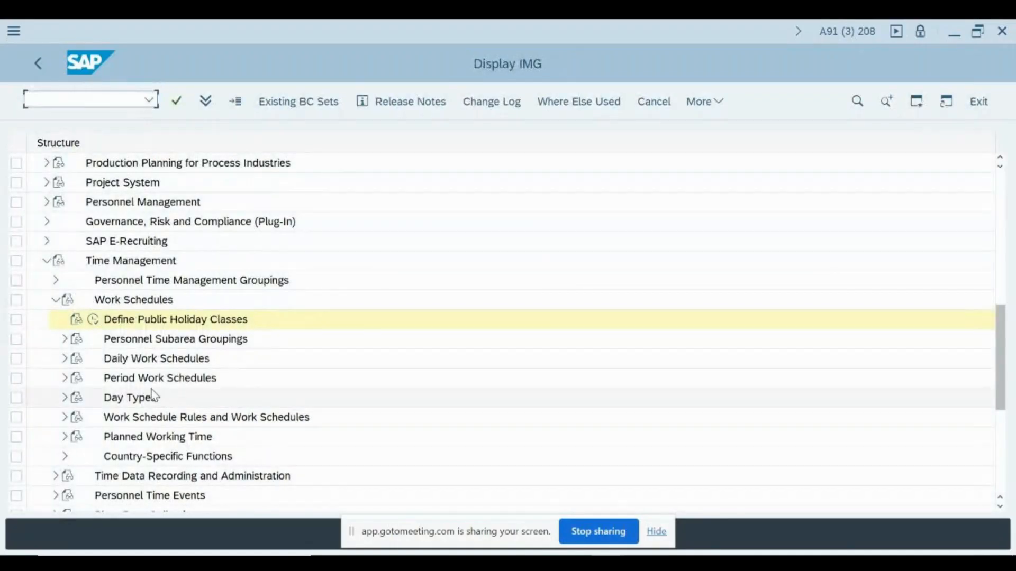
click(142, 322)
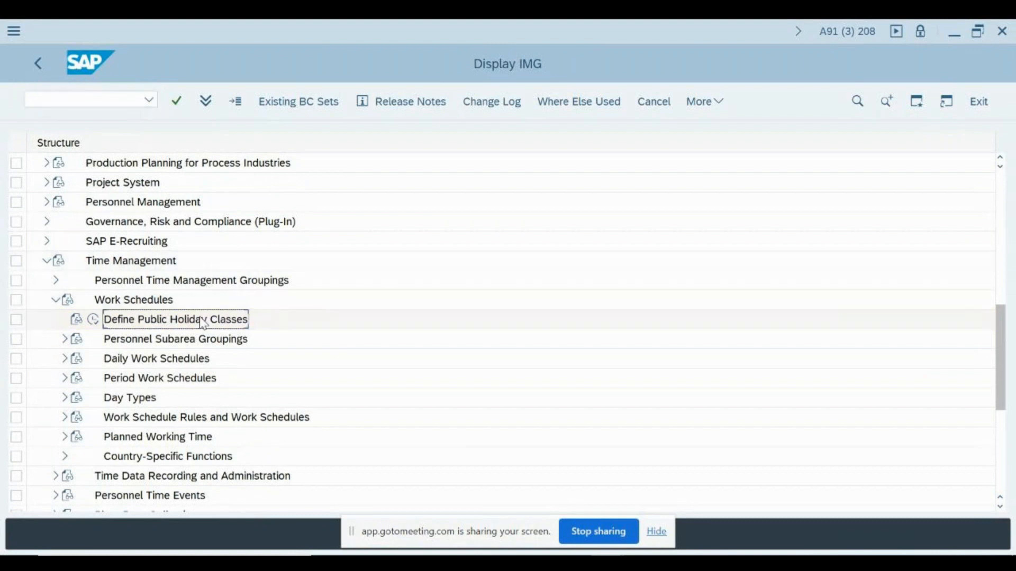